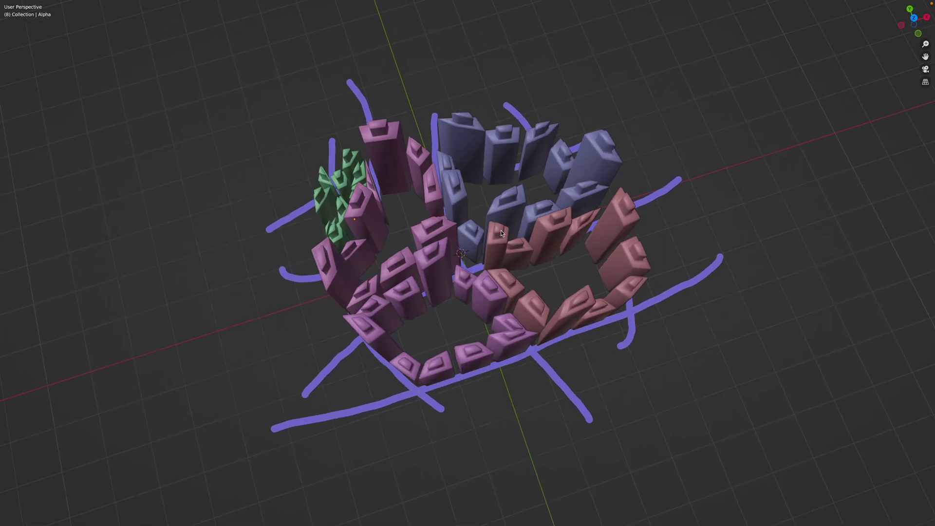
# Restore the full editor layout and view the city blocks and streets from the top
pyautogui.hotkey('ctrl', 'space')
pyautogui.moveTo(490, 248); pyautogui.dragTo(389, 245, button='middle')
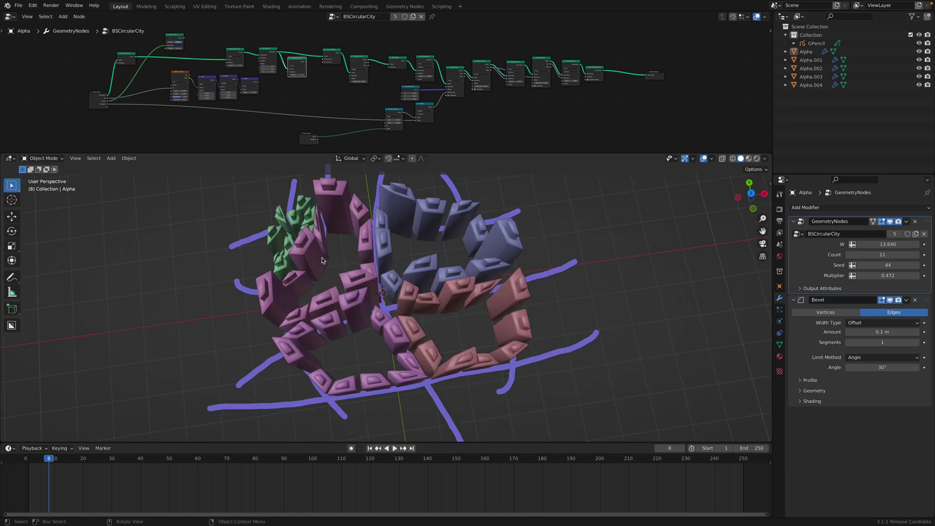
pyautogui.moveTo(321, 261); pyautogui.dragTo(390, 273, button='middle')
pyautogui.click(744, 200)
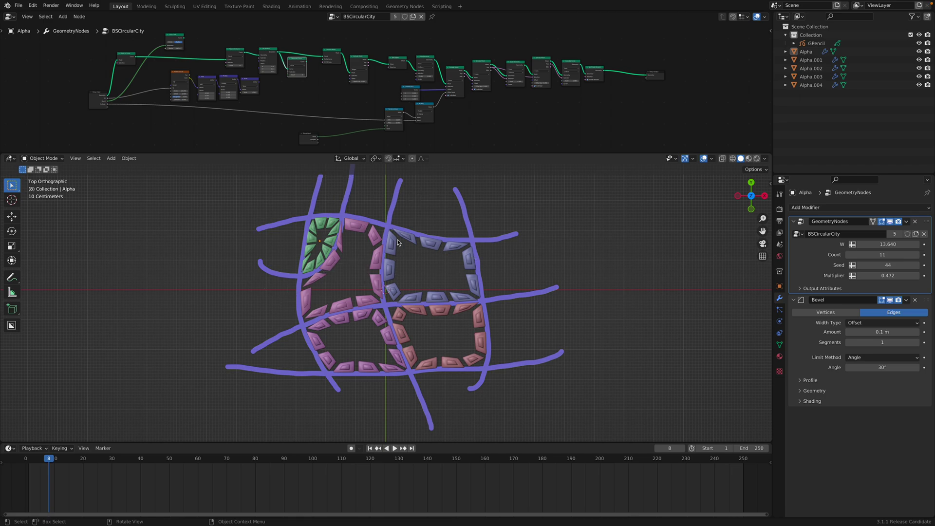
pyautogui.moveTo(408, 316); pyautogui.dragTo(390, 305, button='middle')
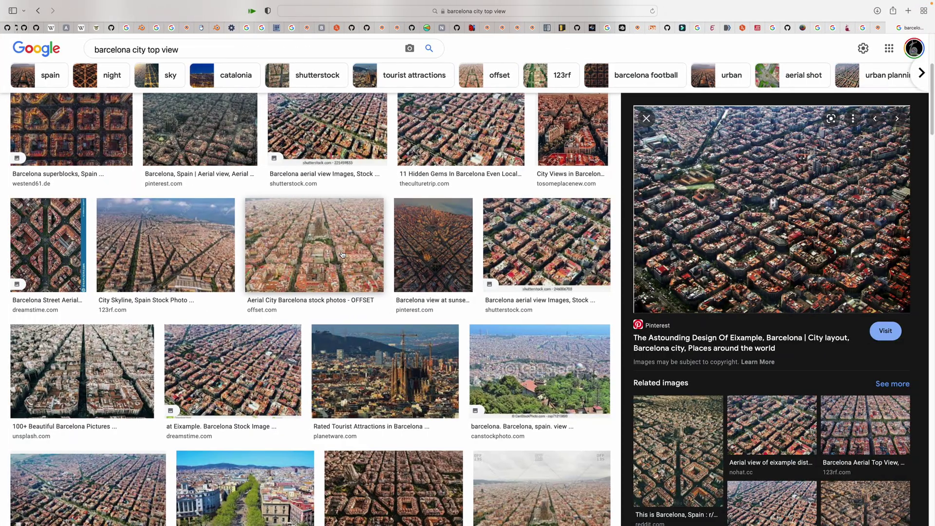
# Switch to the browser and examine several aerial photos in the "barcelona city top view" image results for block layouts
pyautogui.click(342, 255)
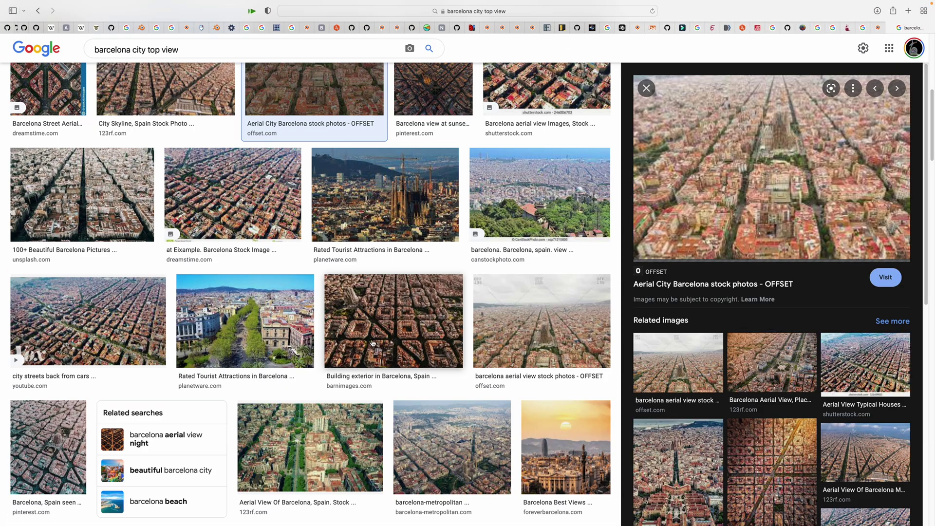
pyautogui.click(389, 360)
pyautogui.scroll(4, 389, 360)
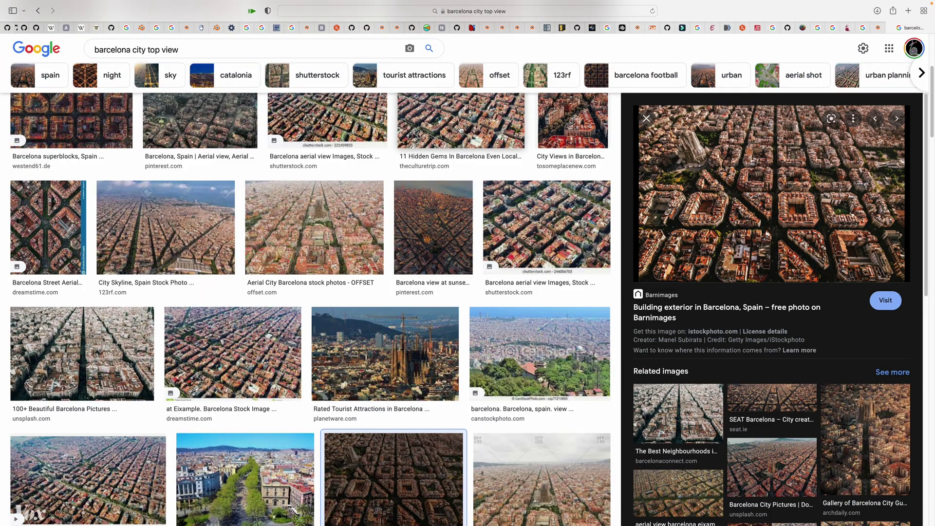
pyautogui.click(441, 129)
pyautogui.click(302, 278)
pyautogui.click(206, 300)
pyautogui.click(48, 275)
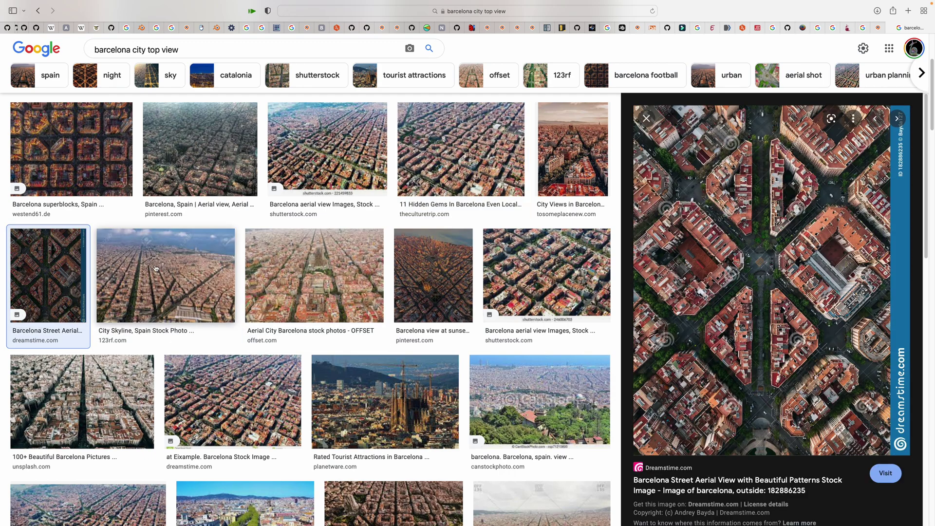
pyautogui.scroll(-3, 245, 383)
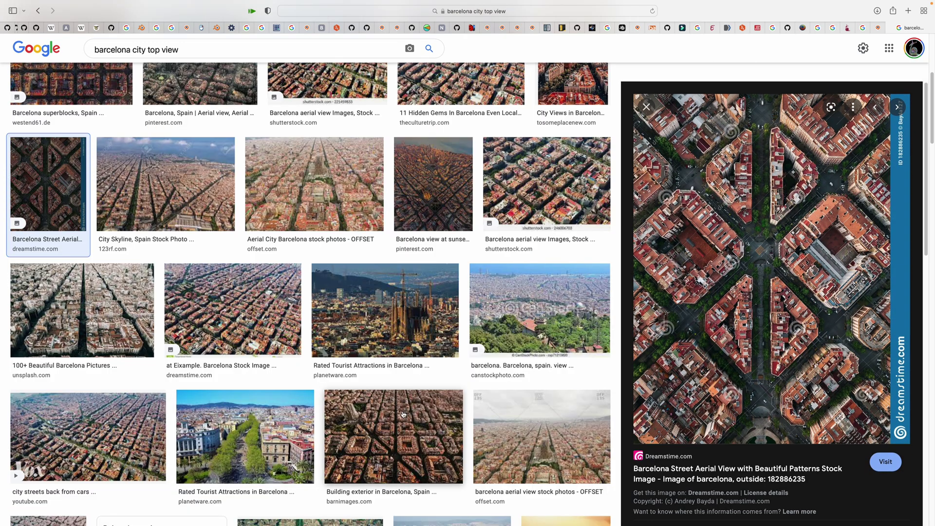
pyautogui.click(400, 415)
pyautogui.click(283, 323)
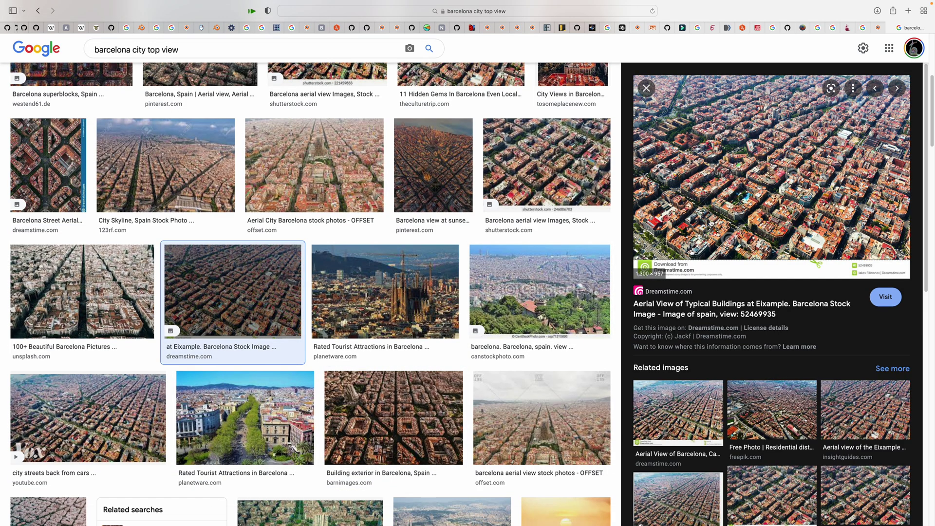
pyautogui.scroll(-1, 442, 373)
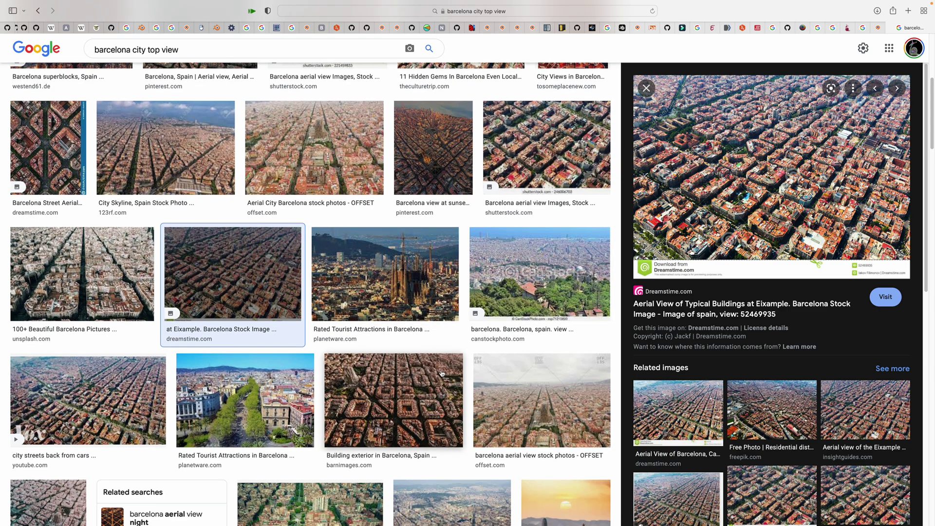
pyautogui.scroll(-5, 370, 380)
pyautogui.scroll(5, 383, 372)
pyautogui.click(381, 365)
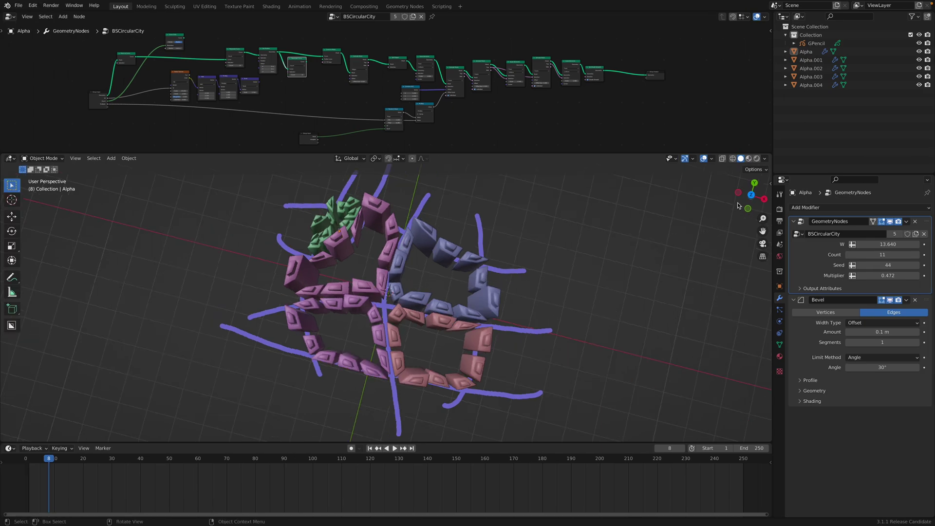
# Switch back to Blender, go to frame 33 and turn on auto keying with the GPencil object selected
pyautogui.moveTo(542, 347); pyautogui.dragTo(527, 354, button='middle')
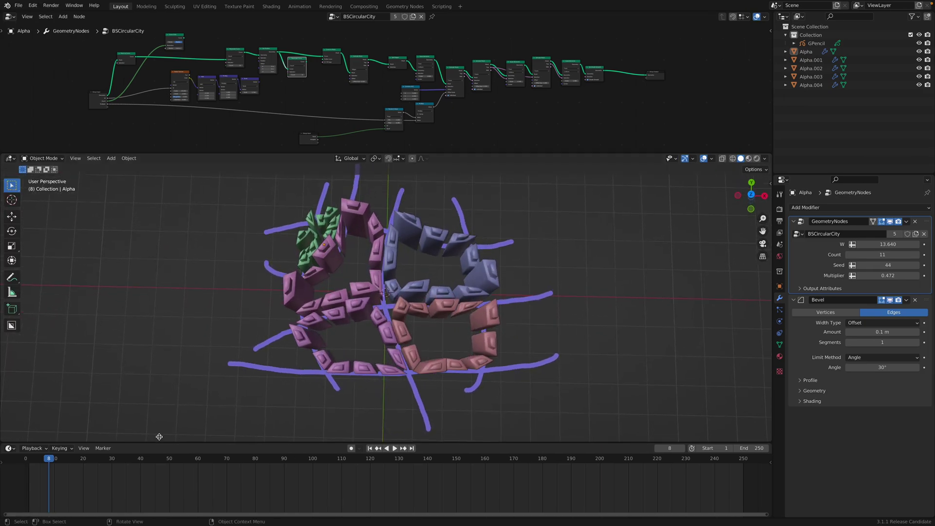
pyautogui.moveTo(62, 459); pyautogui.dragTo(120, 461)
pyautogui.click(815, 44)
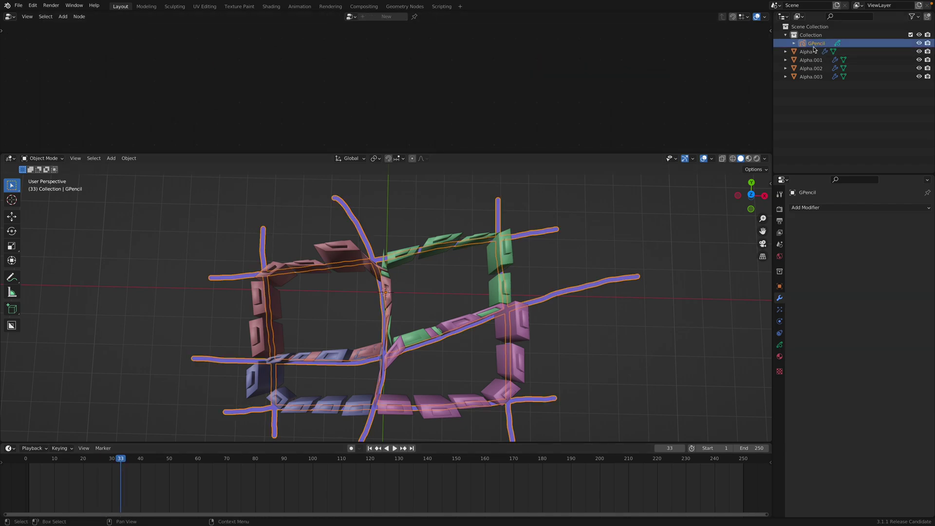
pyautogui.click(353, 449)
# Look straight down in an enlarged 3D viewport and put the GPencil object in Draw Mode
pyautogui.click(749, 201)
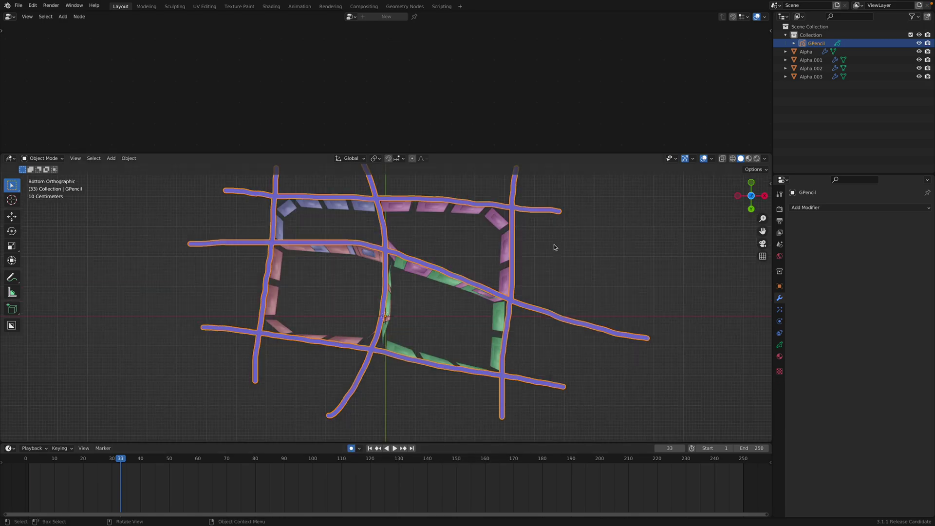
pyautogui.scroll(-1, 553, 247)
pyautogui.click(751, 196)
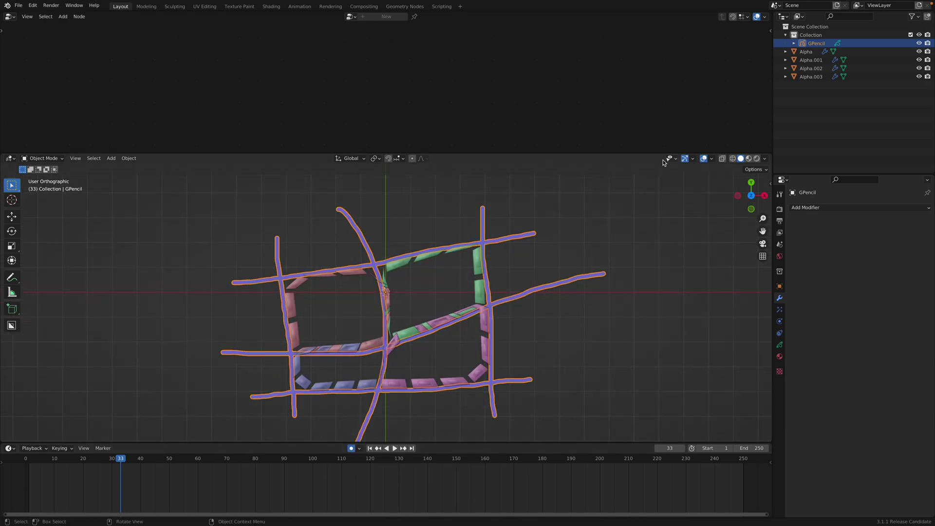
pyautogui.moveTo(653, 154); pyautogui.dragTo(624, 92)
pyautogui.keyDown('shift'); pyautogui.moveTo(480, 194); pyautogui.dragTo(471, 195, button='middle'); pyautogui.keyUp('shift')
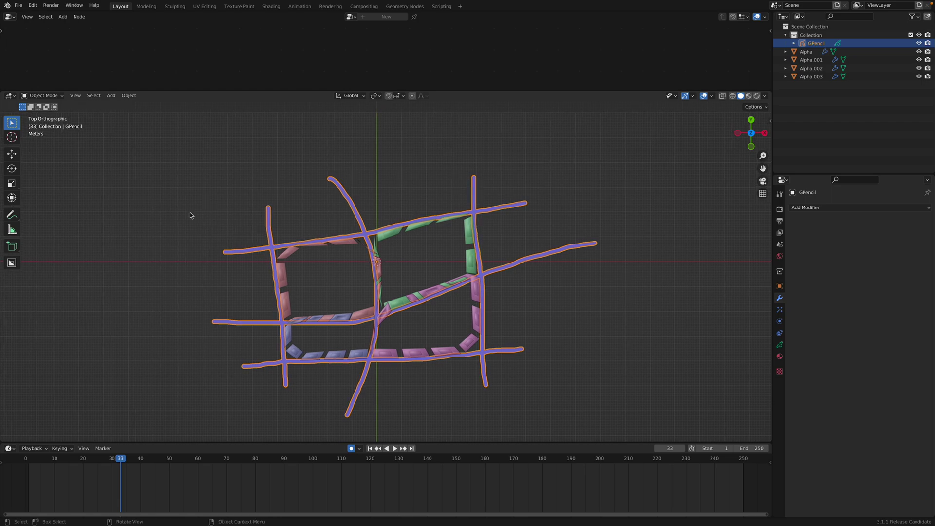
pyautogui.click(43, 95)
pyautogui.click(45, 134)
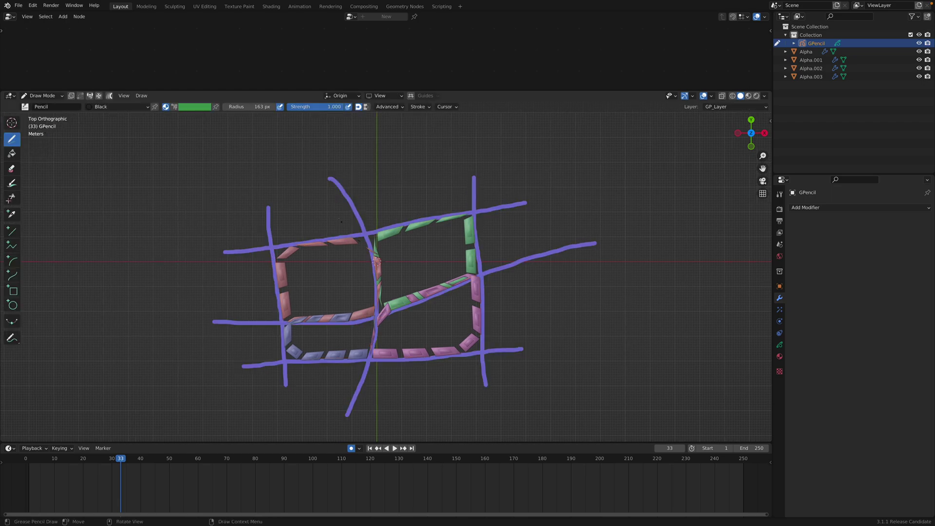
# Sketch a large rounded street loop crossed by two slanted streets and one long street running from top to bottom
pyautogui.moveTo(311, 209)
pyautogui.mouseDown()
pyautogui.moveTo(280, 236)
pyautogui.moveTo(310, 400)
pyautogui.moveTo(480, 371)
pyautogui.mouseUp()
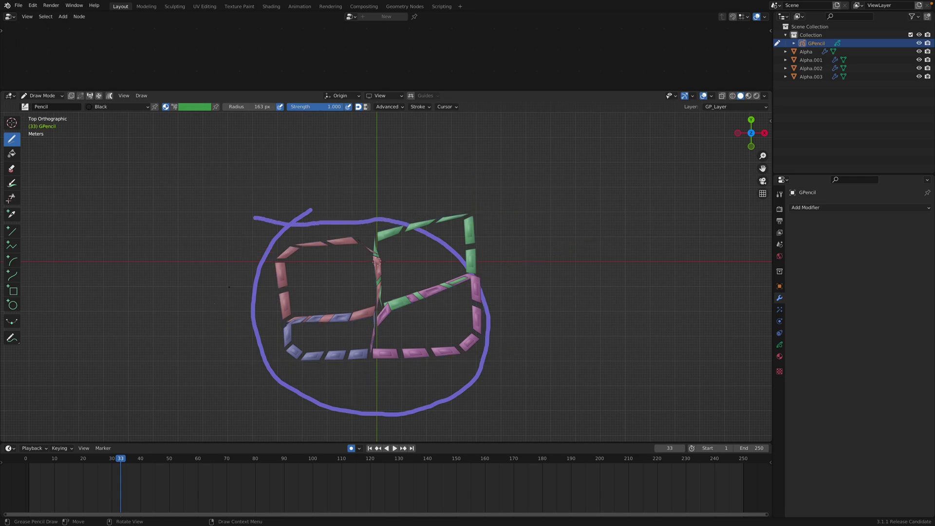
pyautogui.moveTo(205, 309); pyautogui.dragTo(542, 238)
pyautogui.moveTo(243, 388)
pyautogui.mouseDown()
pyautogui.moveTo(412, 358)
pyautogui.moveTo(571, 307)
pyautogui.mouseUp()
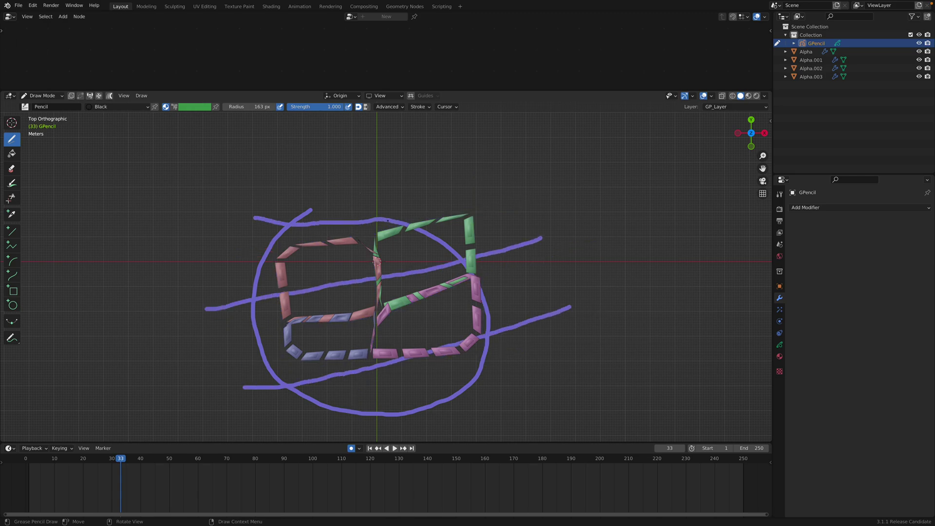
pyautogui.moveTo(349, 172)
pyautogui.mouseDown()
pyautogui.moveTo(366, 278)
pyautogui.moveTo(437, 419)
pyautogui.mouseUp()
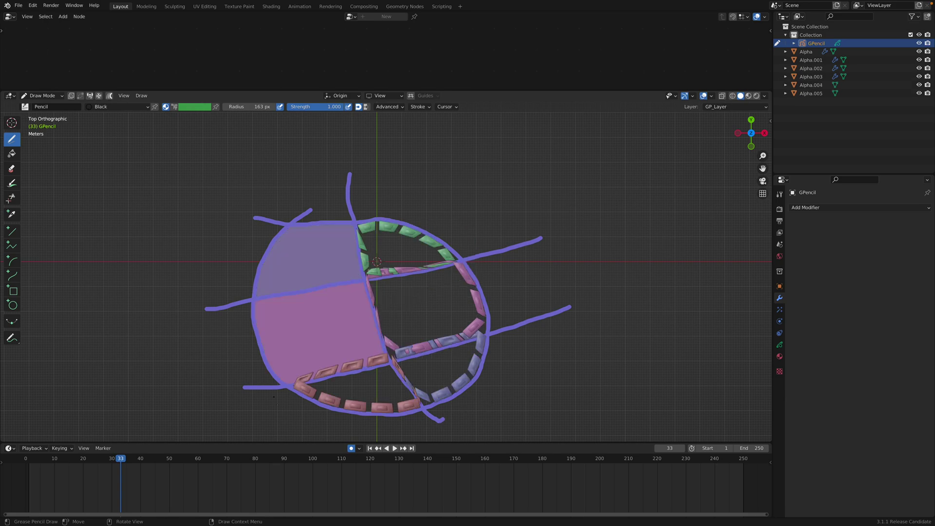
# Advance the timeline to frame 36 and return the GPencil object to Object Mode
pyautogui.moveTo(134, 458)
pyautogui.mouseDown()
pyautogui.moveTo(108, 459)
pyautogui.moveTo(128, 458)
pyautogui.mouseUp()
pyautogui.moveTo(454, 336); pyautogui.dragTo(424, 309, button='middle')
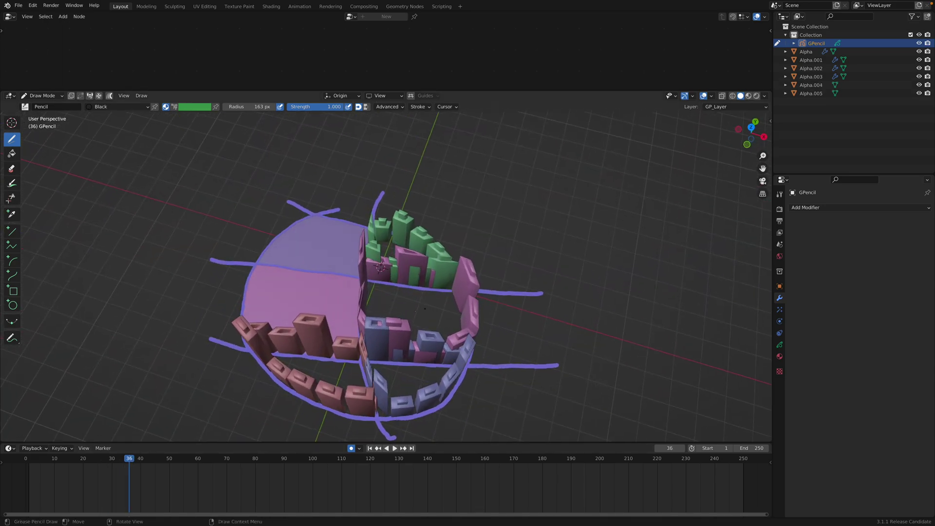
pyautogui.click(31, 96)
pyautogui.click(39, 105)
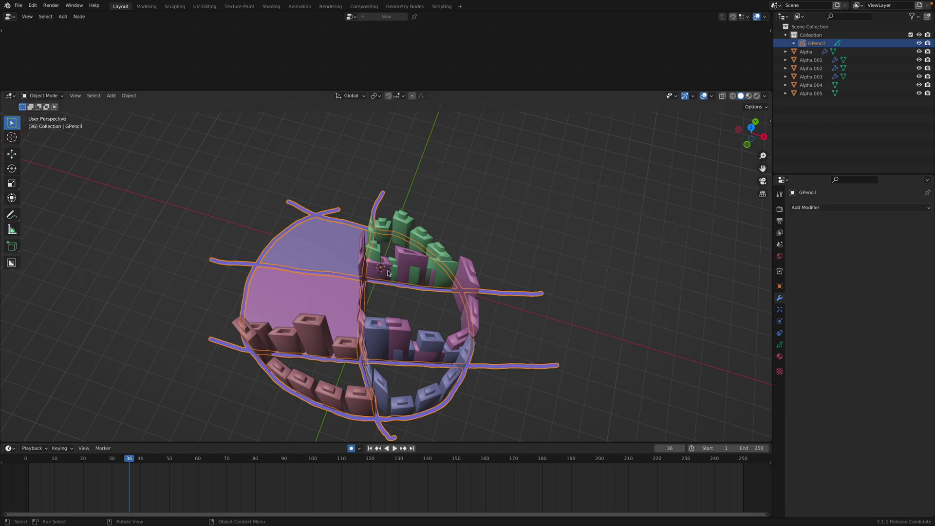
# Examine the two flat blocks without buildings, Alpha.004 and Alpha.005, by selecting them in turn
pyautogui.moveTo(388, 275); pyautogui.dragTo(412, 285, button='middle')
pyautogui.moveTo(329, 274); pyautogui.dragTo(342, 280, button='middle')
pyautogui.click(327, 273)
pyautogui.keyDown('shift'); pyautogui.click(338, 317); pyautogui.keyUp('shift')
pyautogui.click(343, 279)
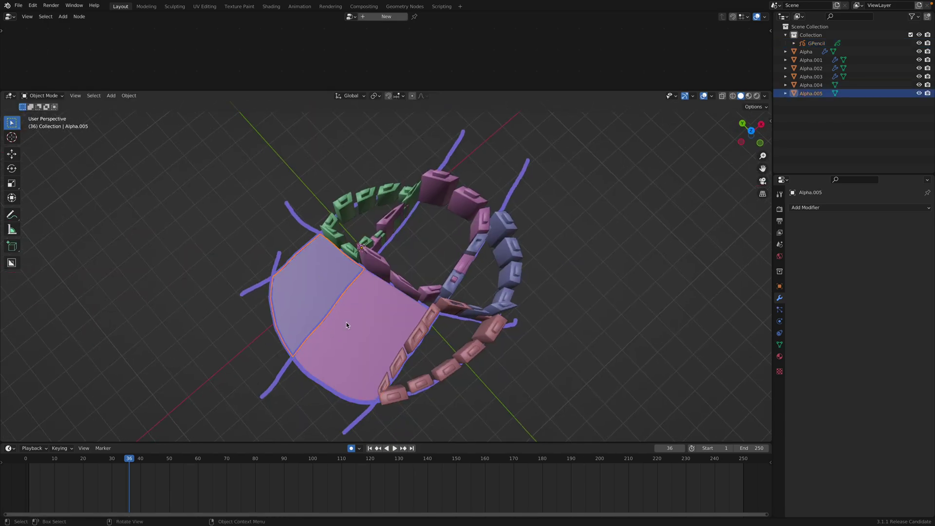
pyautogui.click(346, 324)
pyautogui.click(308, 285)
pyautogui.click(343, 319)
pyautogui.click(317, 284)
# Copy the modifiers from the Alpha.002 building block to the flat Alpha.004 block
pyautogui.click(343, 319)
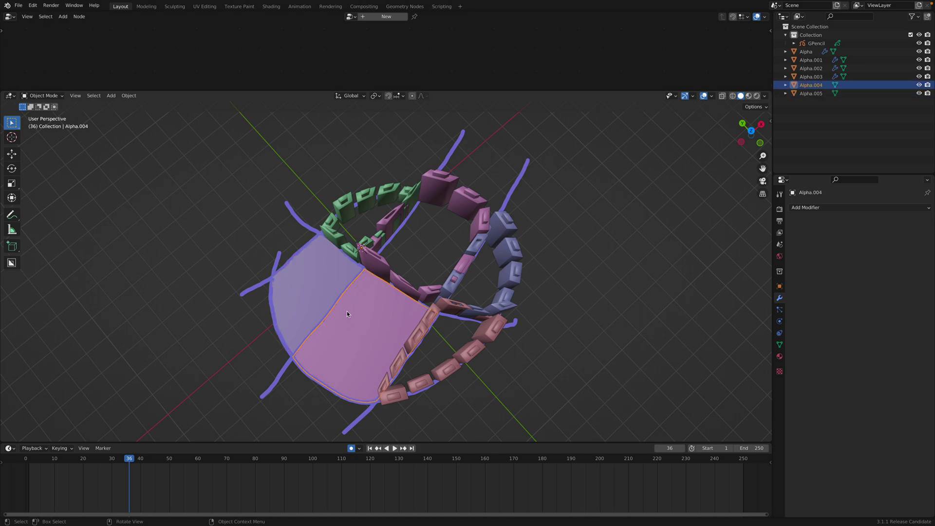
pyautogui.scroll(1, 361, 331)
pyautogui.scroll(1, 348, 283)
pyautogui.moveTo(329, 316); pyautogui.dragTo(465, 305, button='middle')
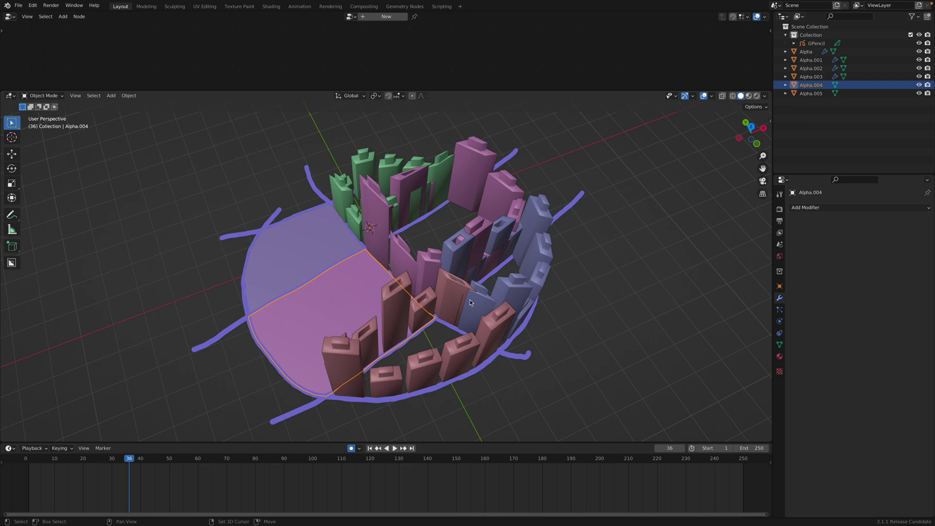
pyautogui.keyDown('shift'); pyautogui.click(471, 302); pyautogui.keyUp('shift')
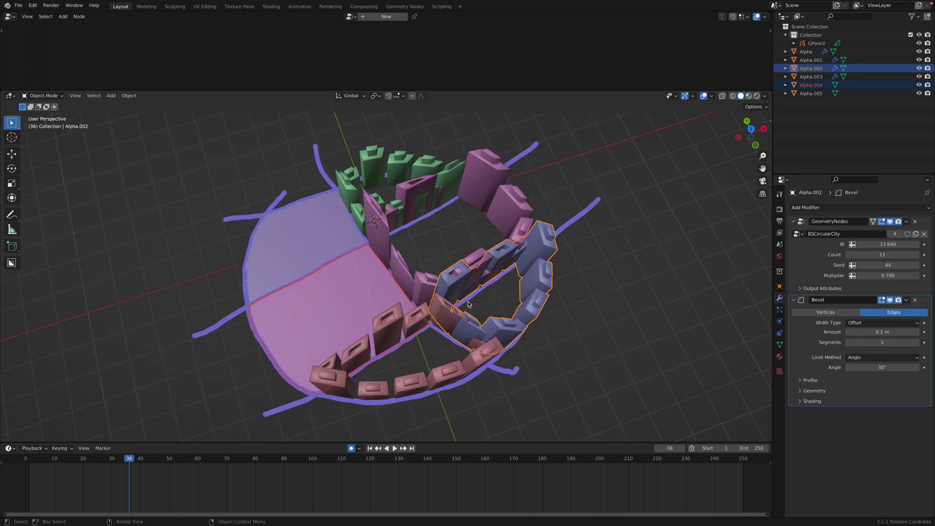
pyautogui.hotkey('ctrl', 'l')
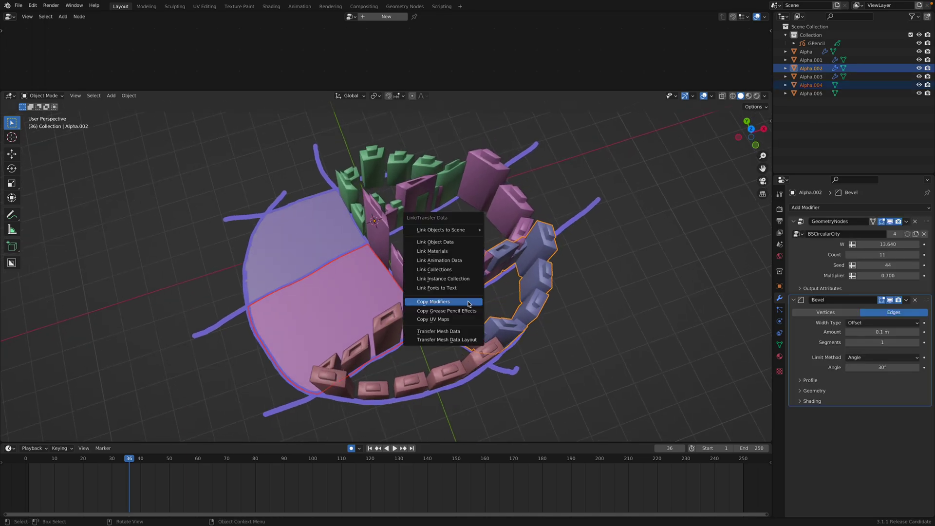
pyautogui.click(468, 304)
# Copy the modifiers from the green Alpha block to the flat Alpha.005 block
pyautogui.click(361, 205)
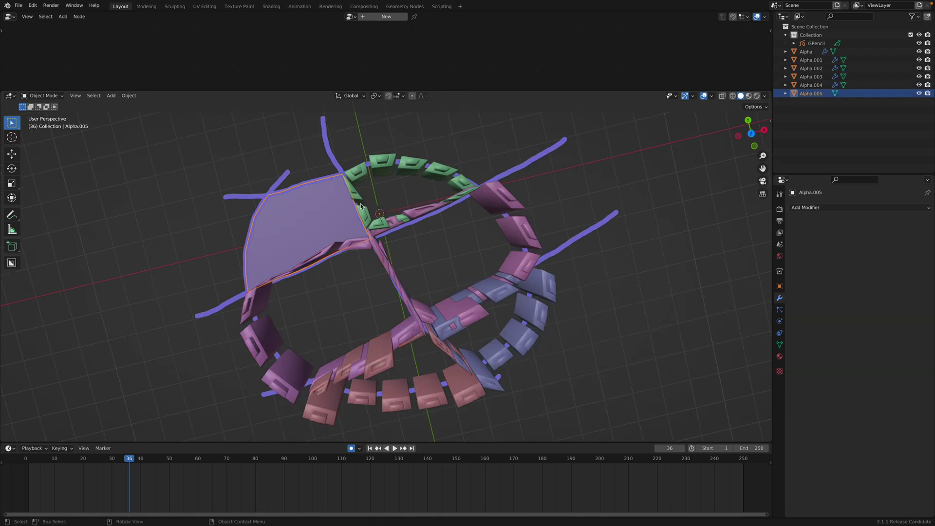
pyautogui.click(381, 167)
pyautogui.hotkey('ctrl', 'l')
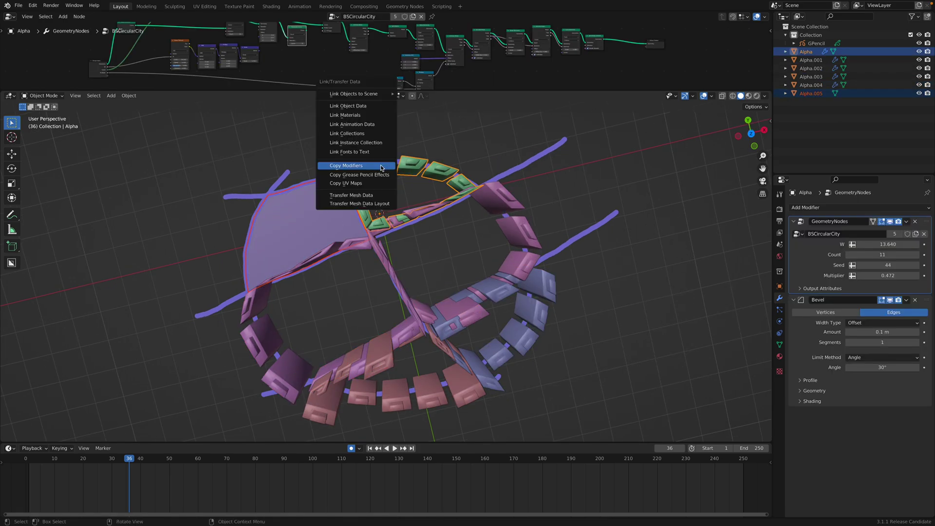
pyautogui.click(381, 165)
pyautogui.click(403, 147)
# Select all six Alpha blocks and set their origins to their geometry
pyautogui.click(325, 175)
pyautogui.moveTo(336, 210); pyautogui.dragTo(486, 262, button='middle')
pyautogui.keyDown('shift'); pyautogui.click(371, 173); pyautogui.keyUp('shift')
pyautogui.keyDown('shift'); pyautogui.click(408, 239); pyautogui.keyUp('shift')
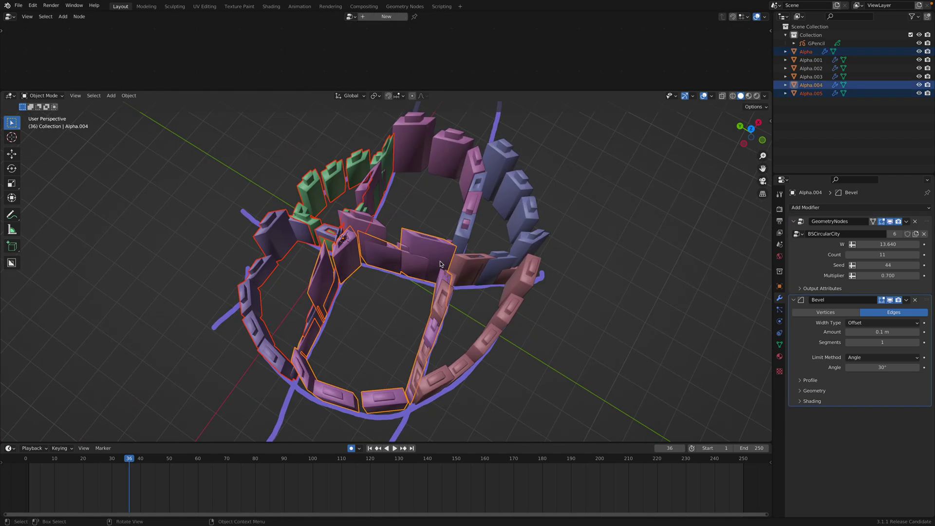
pyautogui.keyDown('shift'); pyautogui.click(486, 262); pyautogui.keyUp('shift')
pyautogui.keyDown('shift'); pyautogui.click(507, 225); pyautogui.keyUp('shift')
pyautogui.moveTo(507, 225); pyautogui.dragTo(440, 215, button='middle')
pyautogui.keyDown('shift'); pyautogui.click(479, 162); pyautogui.keyUp('shift')
pyautogui.rightClick(440, 215)
pyautogui.moveTo(439, 214)
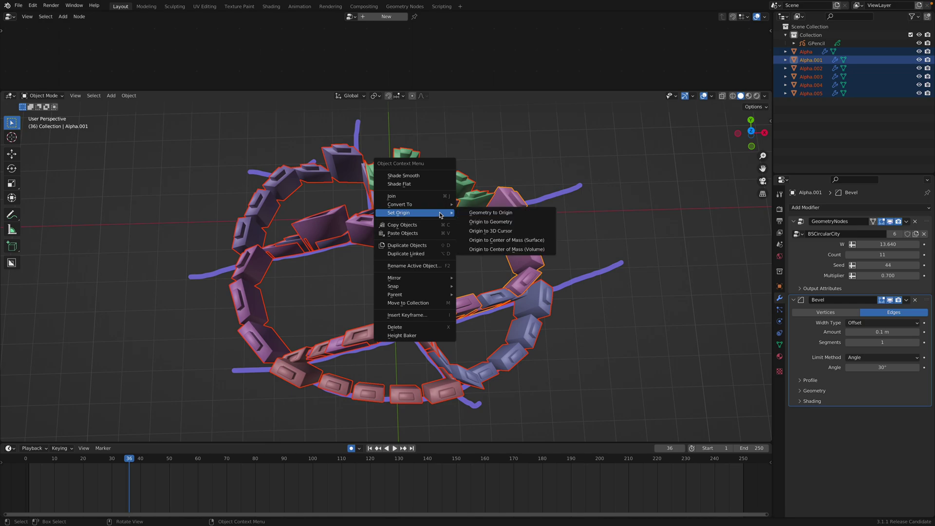
pyautogui.click(490, 224)
# Deselect the blocks and save the file
pyautogui.click(490, 143)
pyautogui.moveTo(489, 143); pyautogui.dragTo(404, 249, button='middle')
pyautogui.hotkey('ctrl', 's')
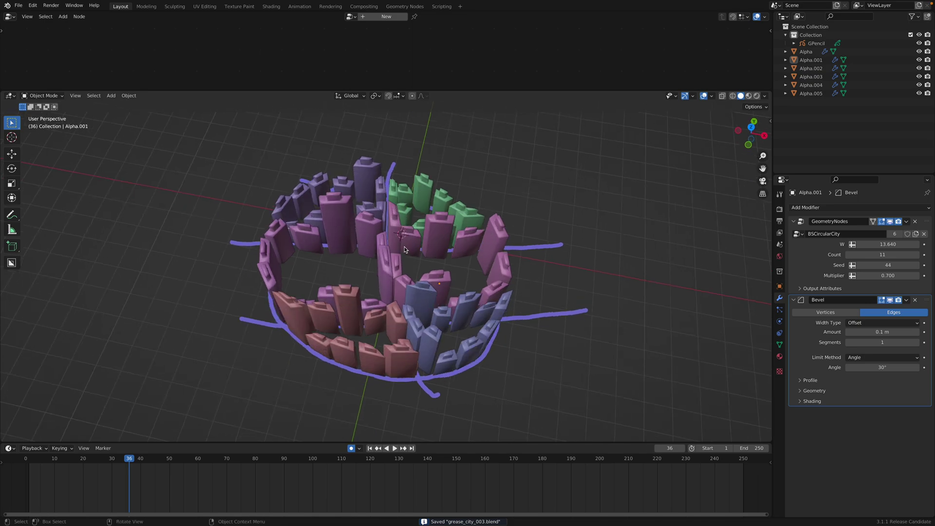
# With GPencil selected, change the node area to the Sverchok Nodes editor and open the GreaseCutter node tree
pyautogui.click(751, 128)
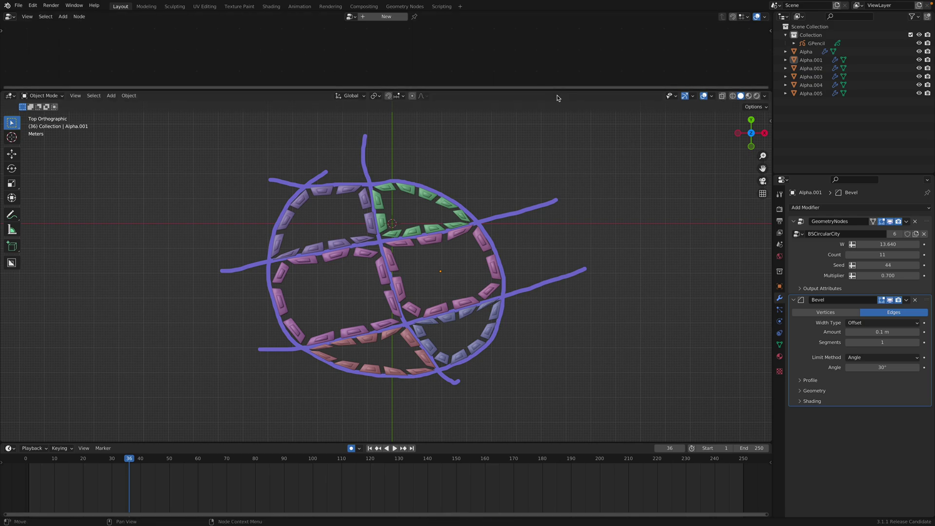
pyautogui.moveTo(562, 91); pyautogui.dragTo(562, 138)
pyautogui.click(817, 43)
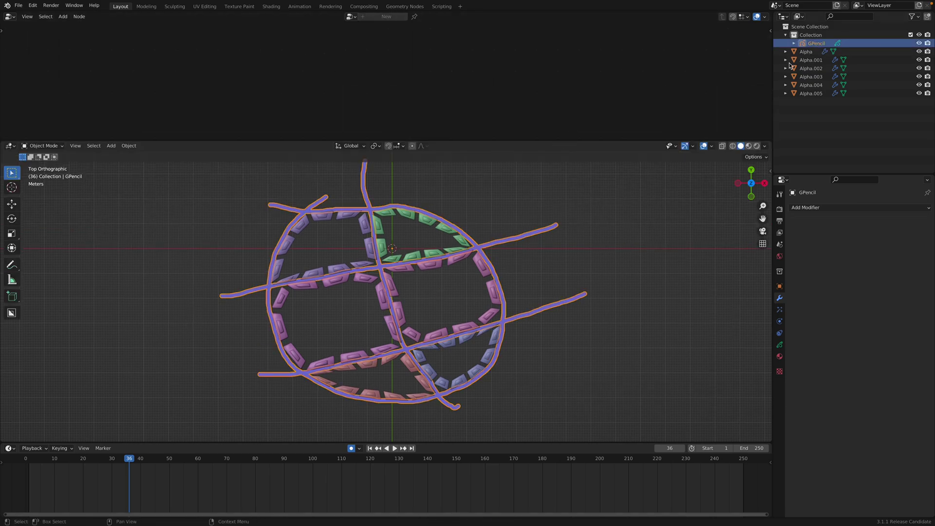
pyautogui.click(10, 16)
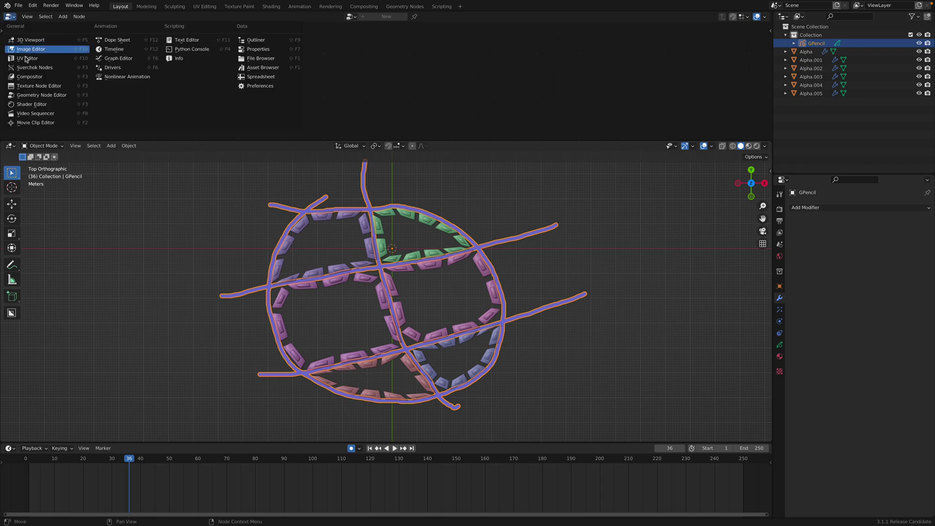
pyautogui.click(44, 70)
pyautogui.click(351, 16)
pyautogui.click(372, 27)
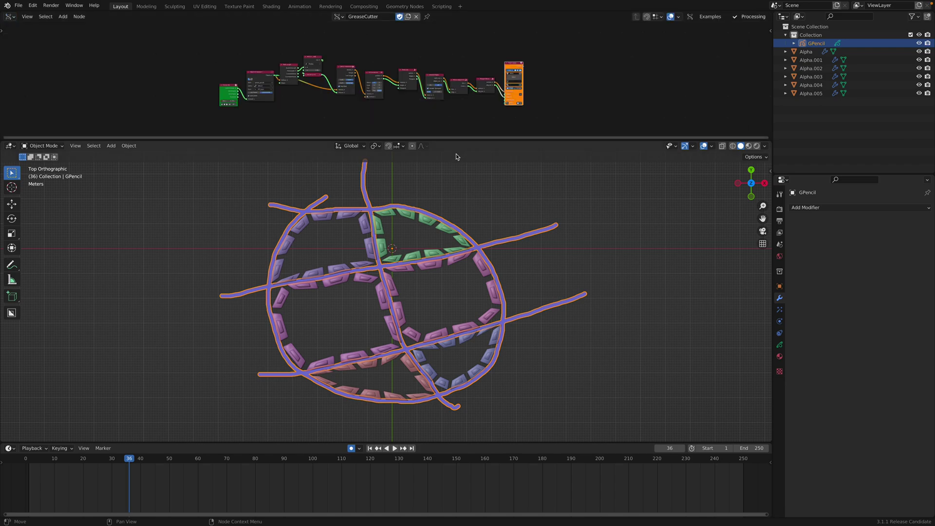
# Enlarge the node area, reposition the Object ID Selector and Path Length nodes, and set the Multiply node's y value to 2.58
pyautogui.moveTo(455, 139); pyautogui.dragTo(456, 246)
pyautogui.scroll(5, 390, 170)
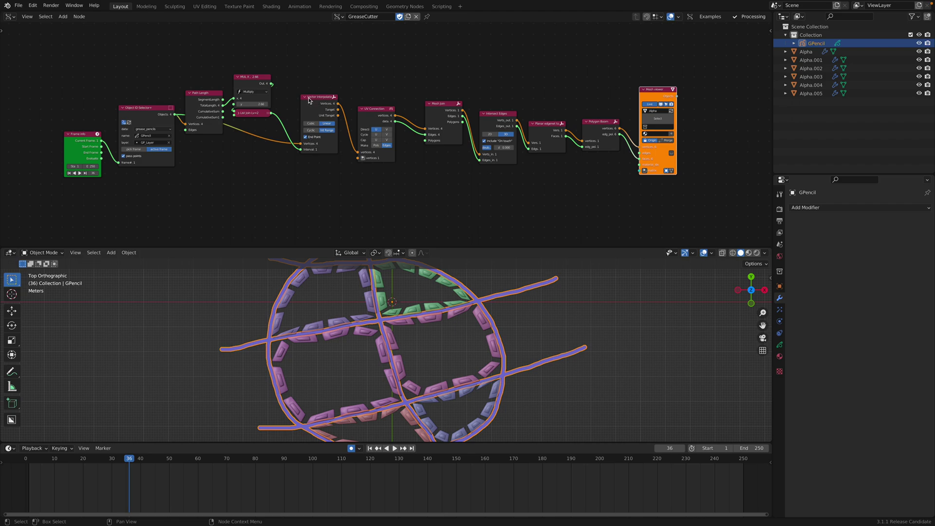
pyautogui.scroll(2, 98, 127)
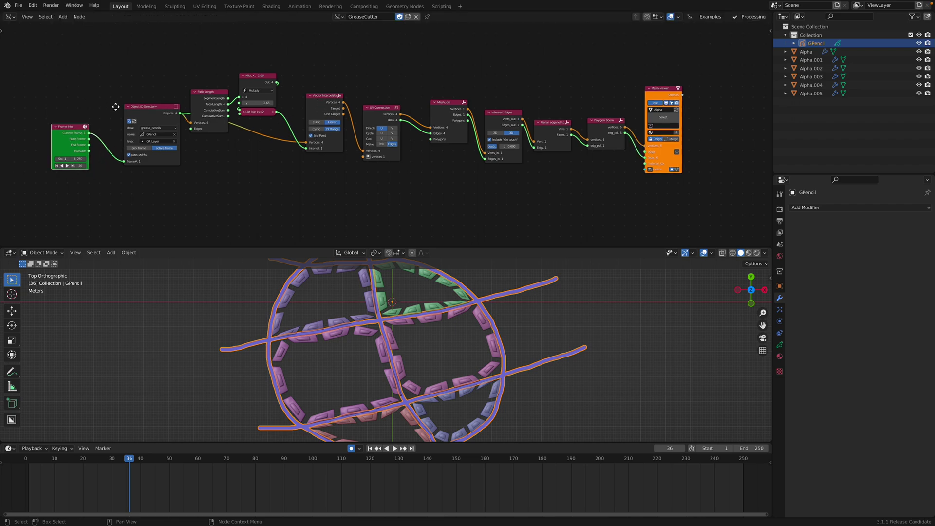
pyautogui.moveTo(49, 126); pyautogui.dragTo(59, 121)
pyautogui.moveTo(148, 100); pyautogui.dragTo(140, 96)
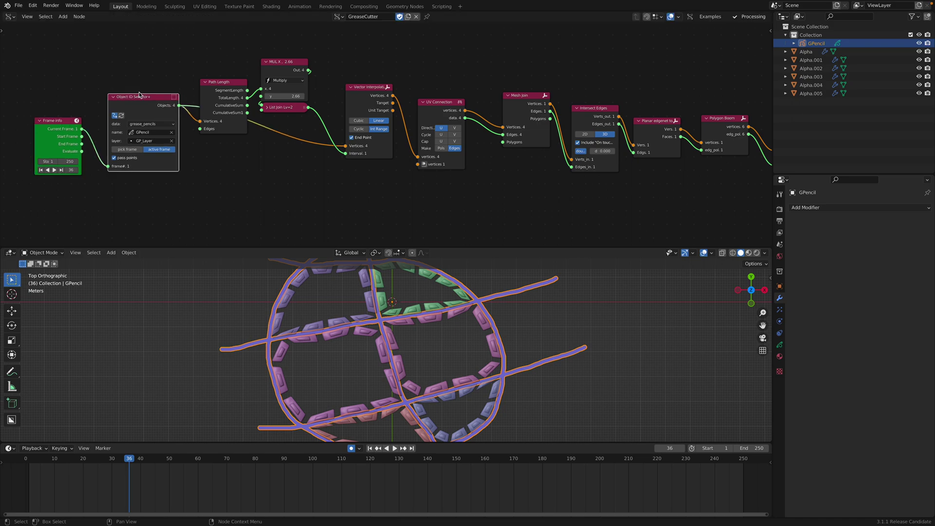
pyautogui.moveTo(218, 82); pyautogui.dragTo(214, 87)
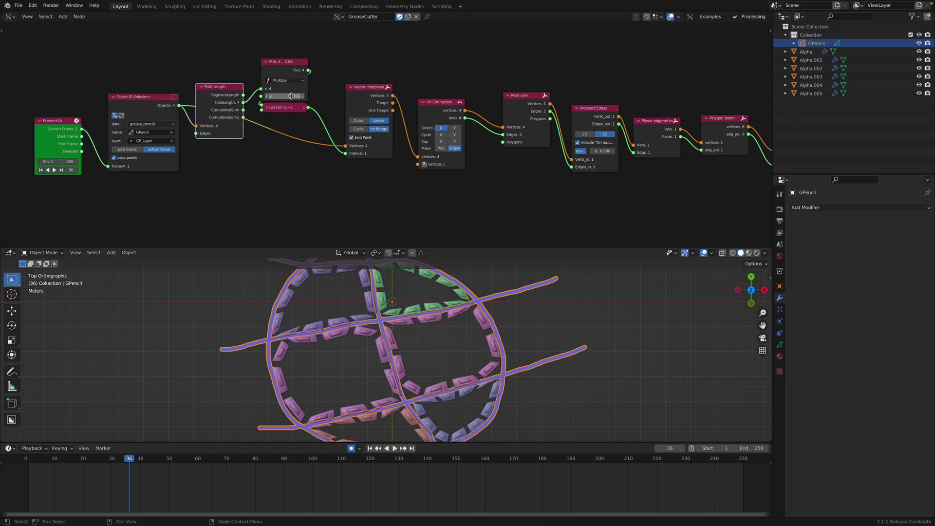
pyautogui.moveTo(288, 96); pyautogui.dragTo(279, 96)
# Reposition the Mesh viewer and Polygon Boom nodes and review the whole GreaseCutter node chain
pyautogui.hscroll(3, 326, 109)
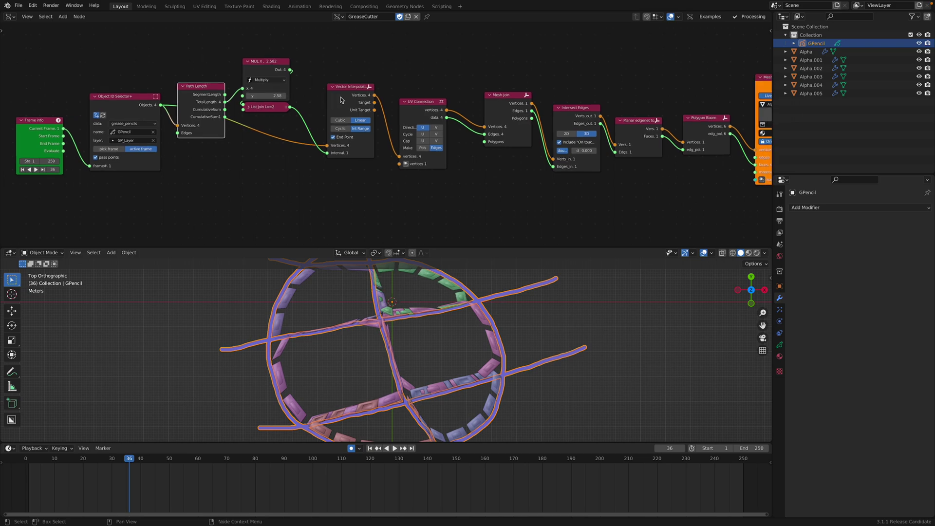
pyautogui.moveTo(705, 157); pyautogui.dragTo(553, 140, button='middle')
pyautogui.moveTo(572, 77); pyautogui.dragTo(607, 65)
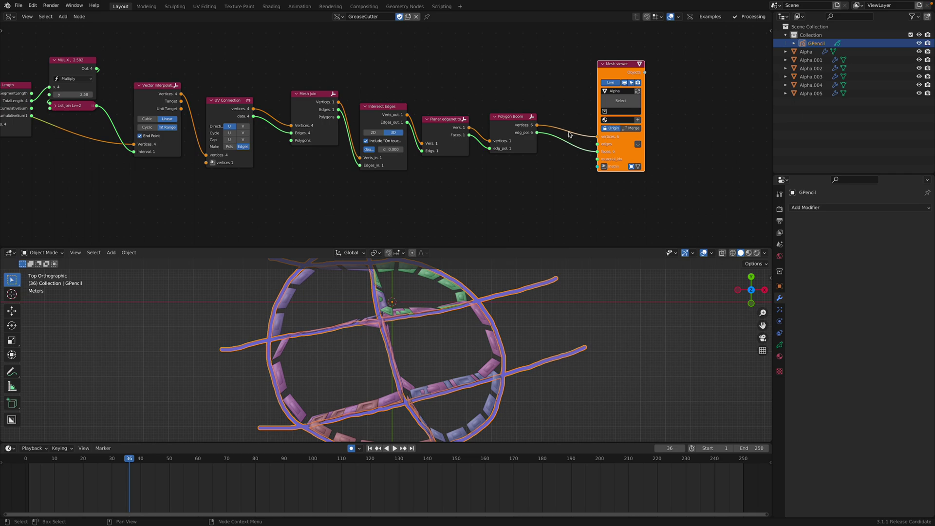
pyautogui.moveTo(524, 127); pyautogui.dragTo(528, 130)
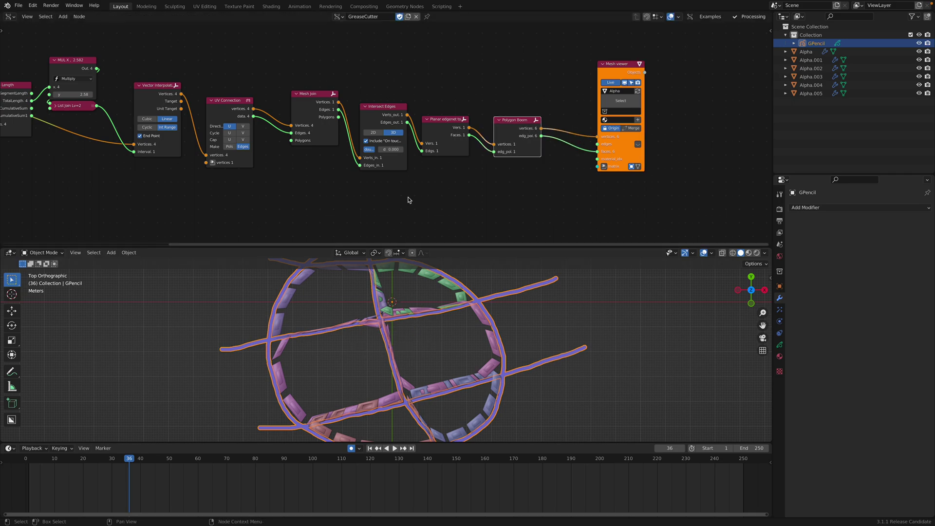
pyautogui.moveTo(434, 201); pyautogui.dragTo(509, 186, button='middle')
pyautogui.moveTo(500, 141); pyautogui.dragTo(444, 168, button='middle')
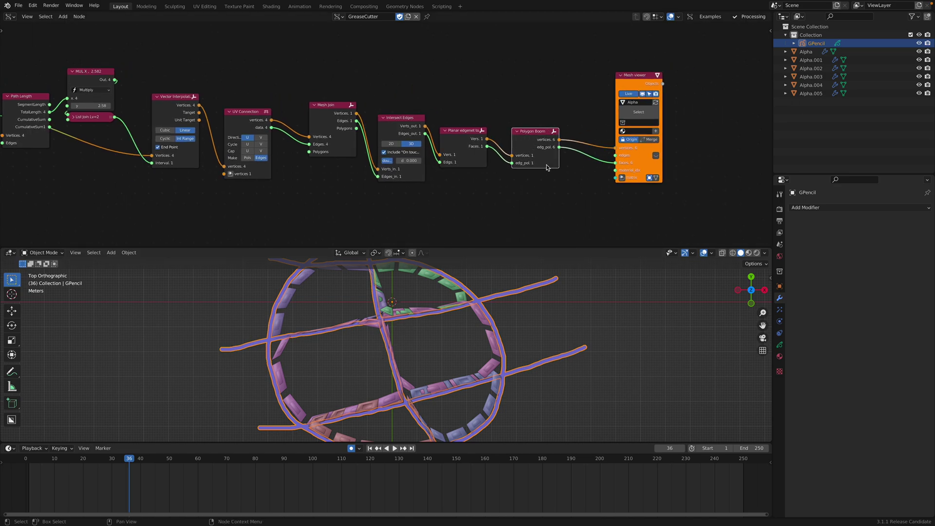
pyautogui.scroll(-2, 547, 167)
pyautogui.moveTo(325, 141); pyautogui.dragTo(435, 97, button='middle')
pyautogui.moveTo(204, 92); pyautogui.dragTo(247, 114, button='middle')
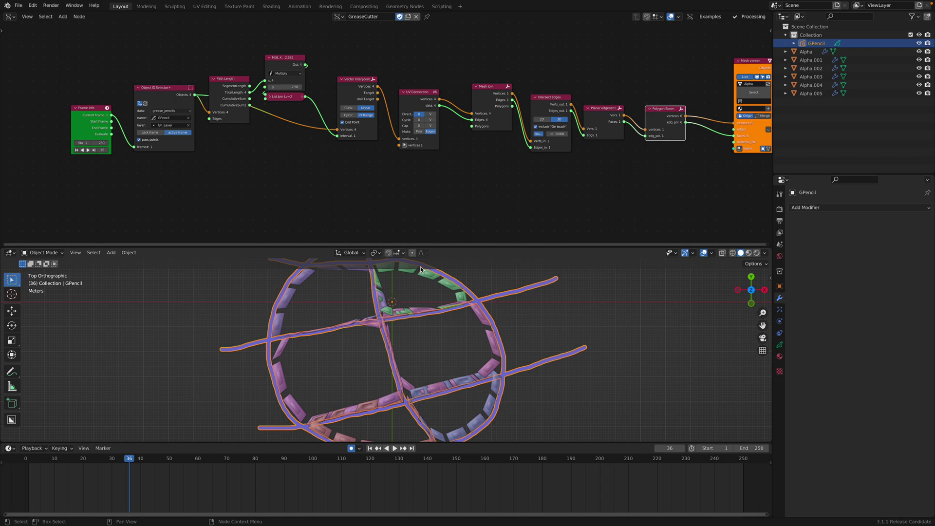
# View the blocks in perspective, save the file, and open the recent file grease_city_001.blend
pyautogui.moveTo(463, 326); pyautogui.dragTo(461, 309, button='middle')
pyautogui.hotkey('ctrl', 's')
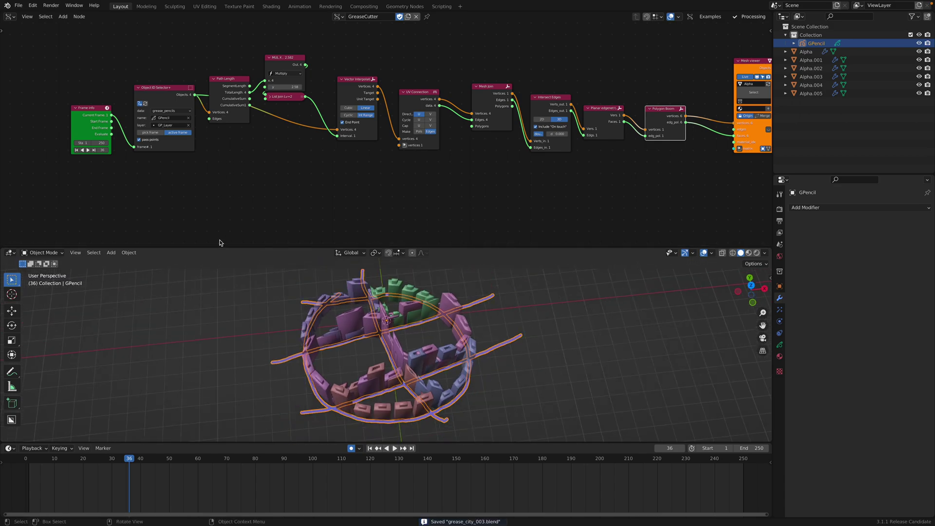
pyautogui.click(18, 6)
pyautogui.moveTo(39, 31)
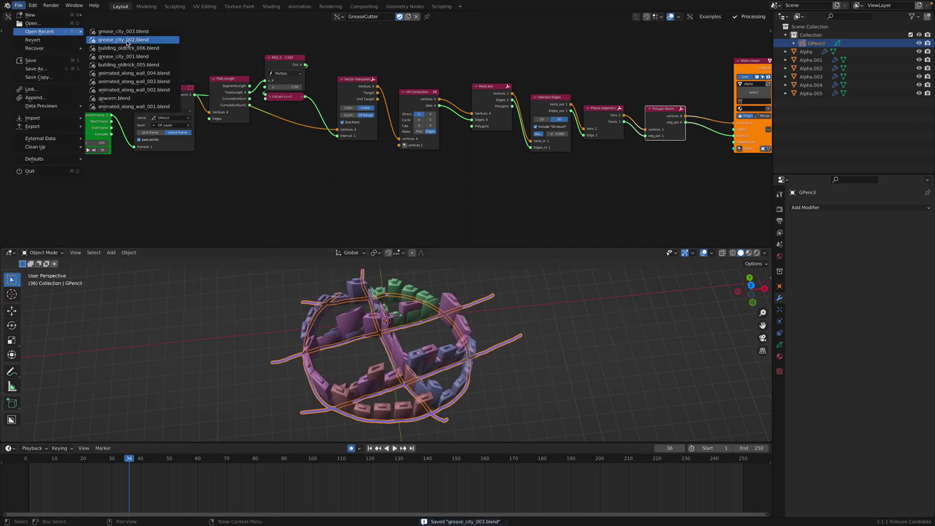
pyautogui.click(129, 57)
# Check that the flat blocks between the curved streets are separate objects by selecting each one in turn
pyautogui.scroll(2, 326, 289)
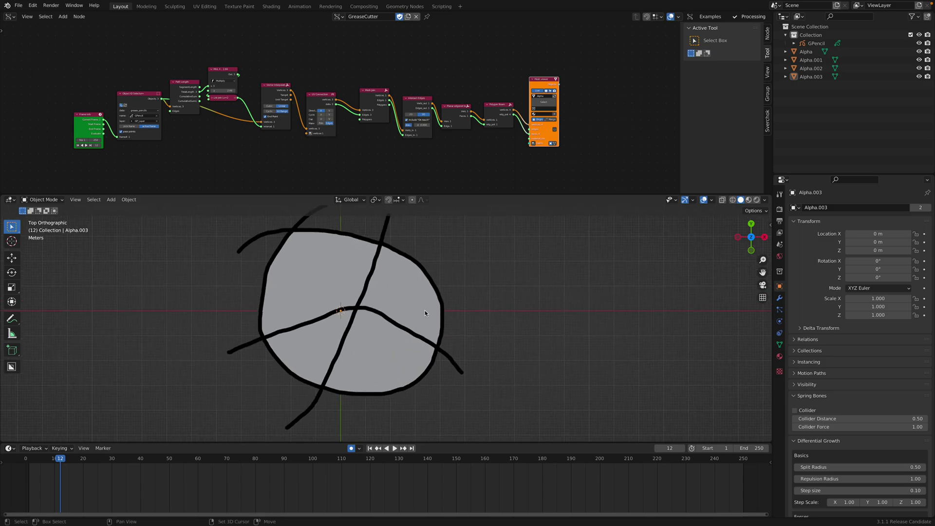
pyautogui.click(396, 304)
pyautogui.click(323, 329)
pyautogui.click(376, 341)
pyautogui.click(399, 290)
pyautogui.click(326, 292)
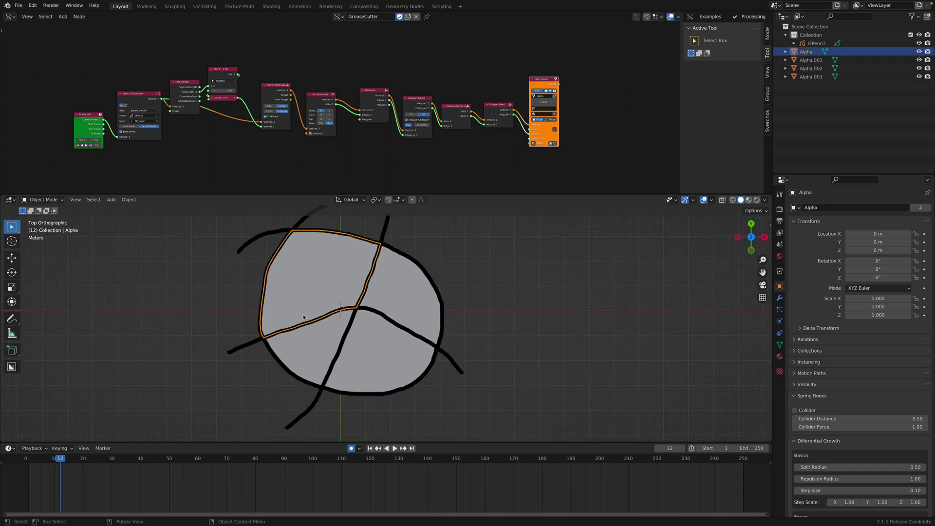
pyautogui.click(378, 343)
pyautogui.click(397, 295)
pyautogui.click(323, 294)
pyautogui.click(309, 336)
pyautogui.click(349, 290)
pyautogui.click(399, 287)
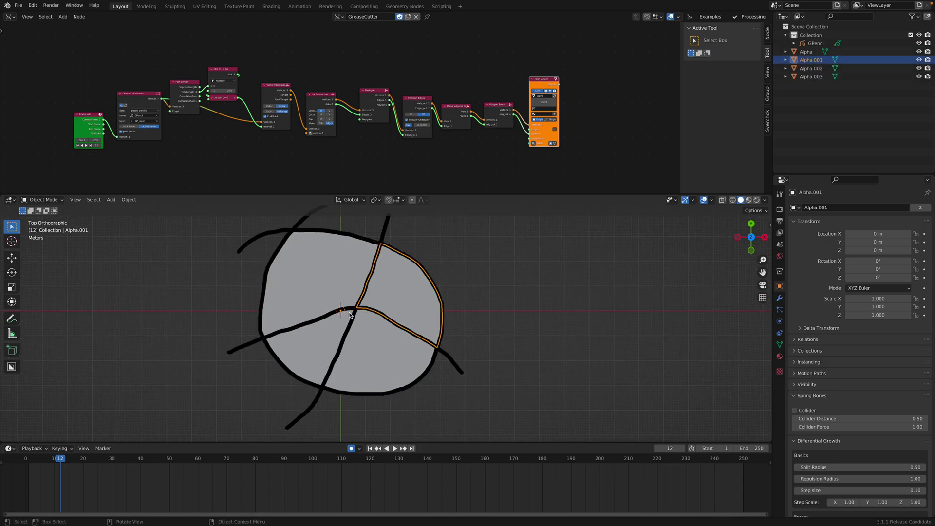
pyautogui.click(384, 350)
# Go to frame 33 and check the blocks of that street drawing by selecting each one
pyautogui.press('space')
pyautogui.moveTo(82, 461)
pyautogui.mouseDown()
pyautogui.moveTo(146, 461)
pyautogui.moveTo(120, 460)
pyautogui.mouseUp()
pyautogui.click(298, 320)
pyautogui.click(388, 321)
pyautogui.click(378, 372)
pyautogui.click(317, 341)
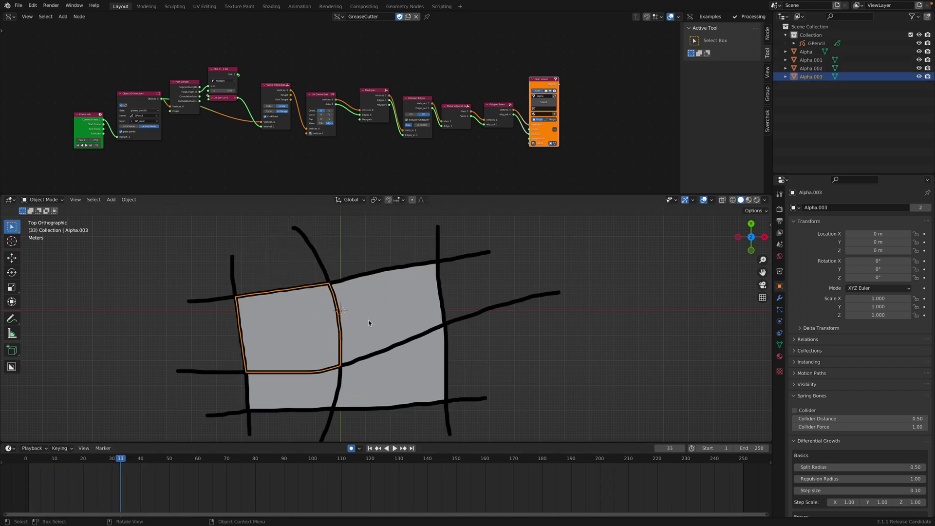
pyautogui.click(371, 324)
pyautogui.click(370, 375)
pyautogui.click(324, 386)
pyautogui.click(367, 377)
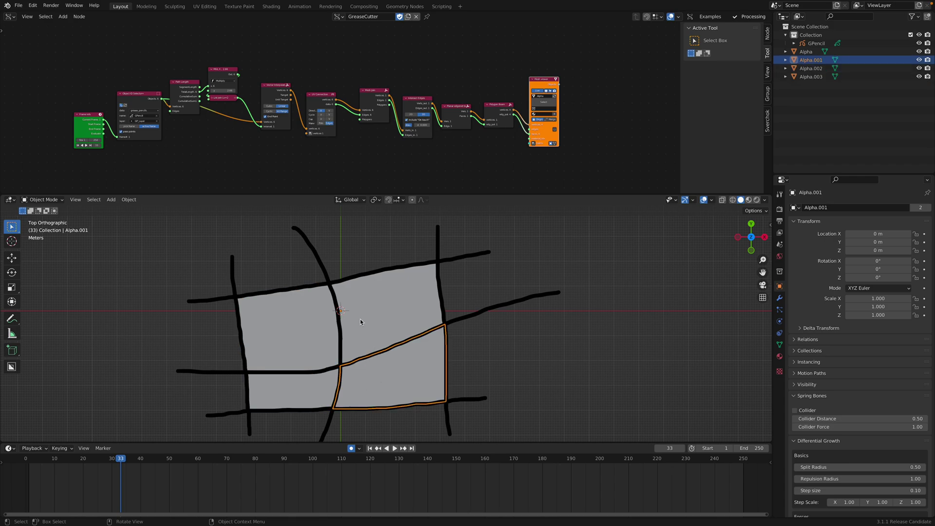
# Select the Alpha block, briefly enter and leave Edit Mode, and move the timeline to frame 37
pyautogui.click(361, 322)
pyautogui.press('Tab')
pyautogui.press('Tab')
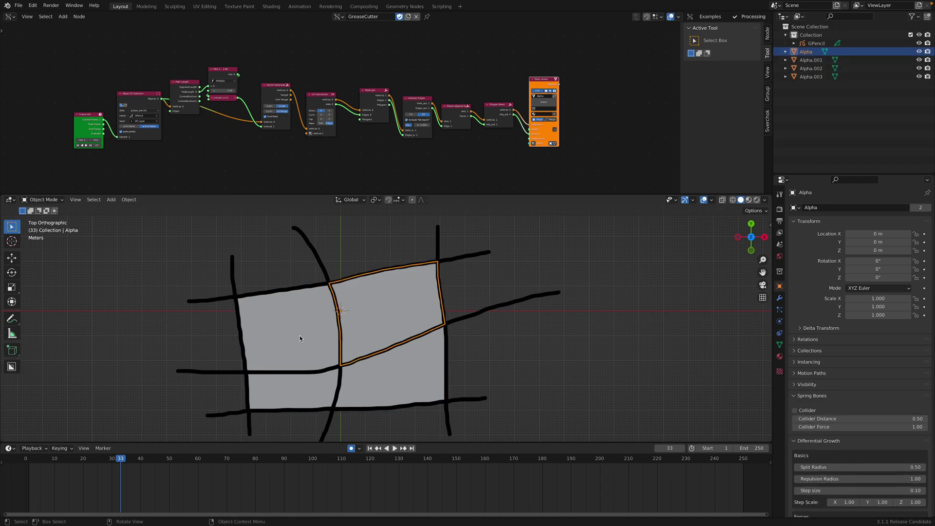
pyautogui.moveTo(122, 460)
pyautogui.mouseDown()
pyautogui.moveTo(88, 460)
pyautogui.moveTo(132, 458)
pyautogui.mouseUp()
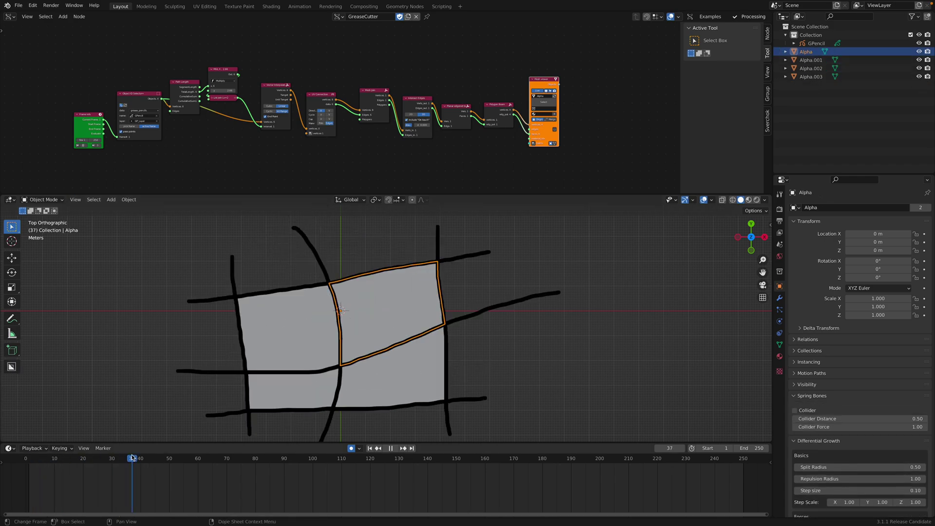
# Make room before the Mesh viewer node and add an Inset Special node after Polygon Boom
pyautogui.moveTo(541, 83); pyautogui.dragTo(591, 83)
pyautogui.moveTo(536, 88); pyautogui.dragTo(452, 74, button='middle')
pyautogui.scroll(2, 452, 73)
pyautogui.hotkey('shift', 'a')
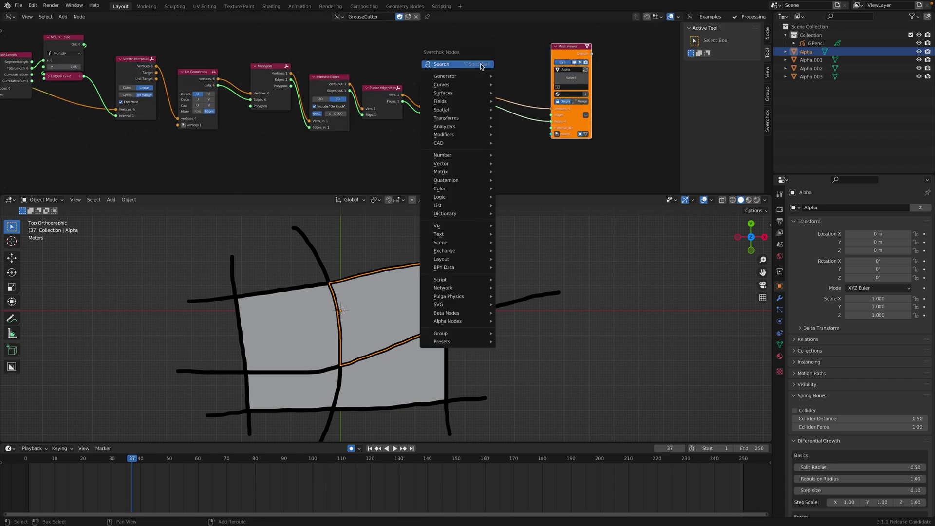
pyautogui.click(482, 64)
pyautogui.write('inset')
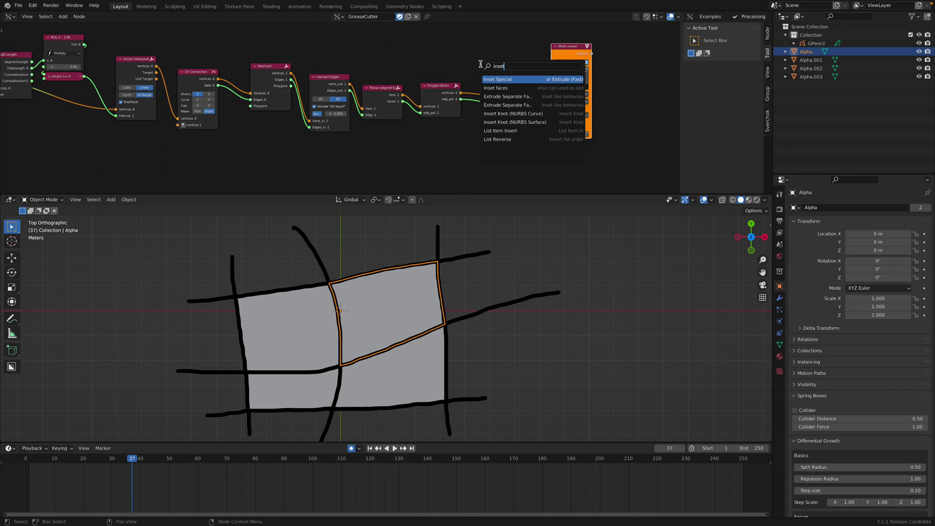
pyautogui.press('Return')
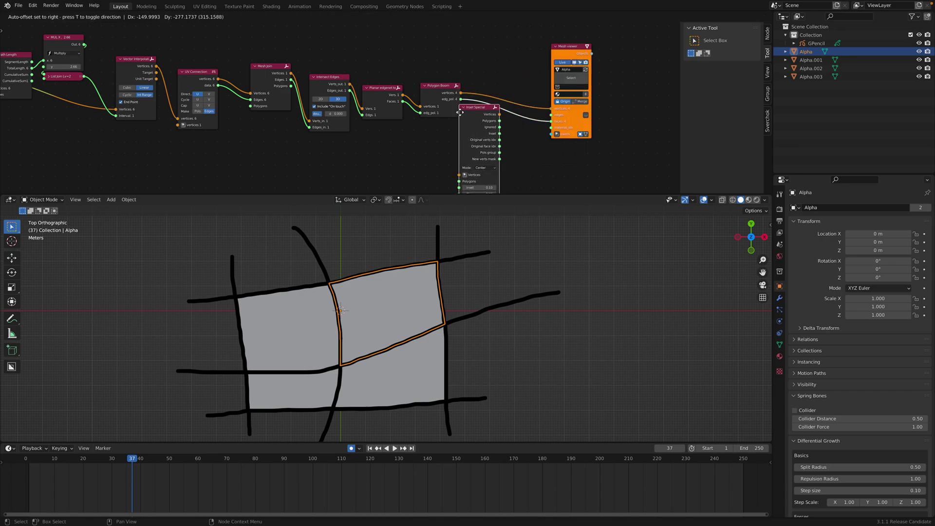
pyautogui.click(466, 128)
# Feed the Inset Special node's Inset output into the Mesh viewer's faces and increase its Inset value to widen the street gaps
pyautogui.moveTo(462, 115); pyautogui.dragTo(441, 74, button='middle')
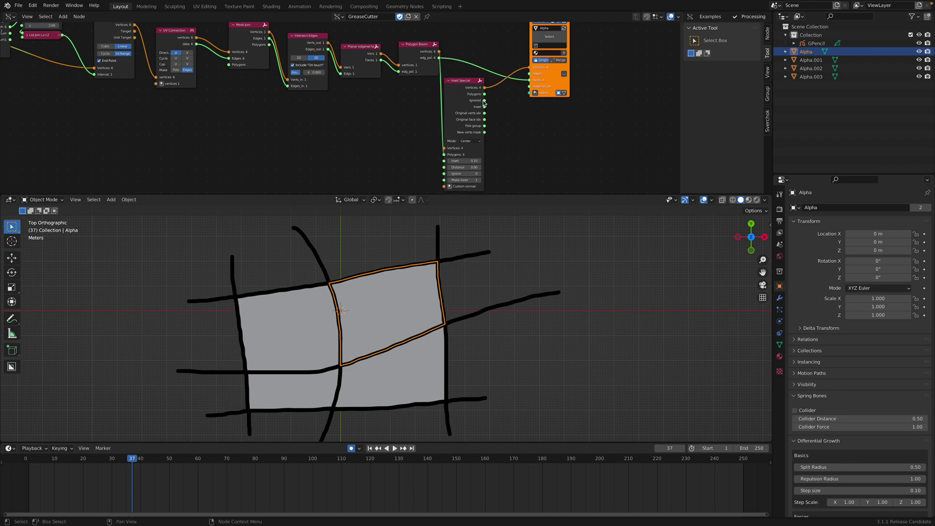
pyautogui.moveTo(485, 109); pyautogui.dragTo(529, 80)
pyautogui.scroll(1, 503, 132)
pyautogui.moveTo(485, 138); pyautogui.dragTo(516, 138)
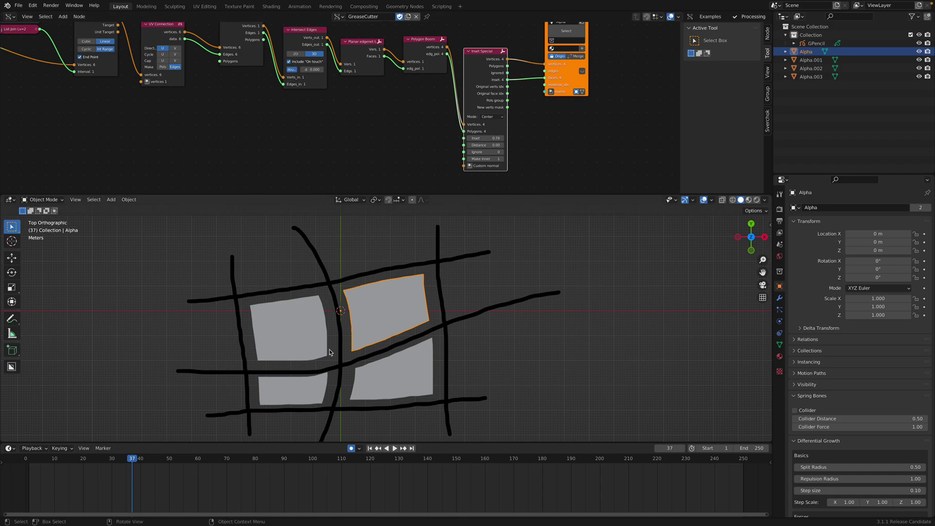
# Scrub to frame 21 and orbit around the inset blocks to examine them on the curved street drawing
pyautogui.moveTo(79, 458)
pyautogui.mouseDown()
pyautogui.moveTo(37, 459)
pyautogui.moveTo(118, 461)
pyautogui.moveTo(29, 460)
pyautogui.moveTo(119, 461)
pyautogui.moveTo(55, 464)
pyautogui.mouseUp()
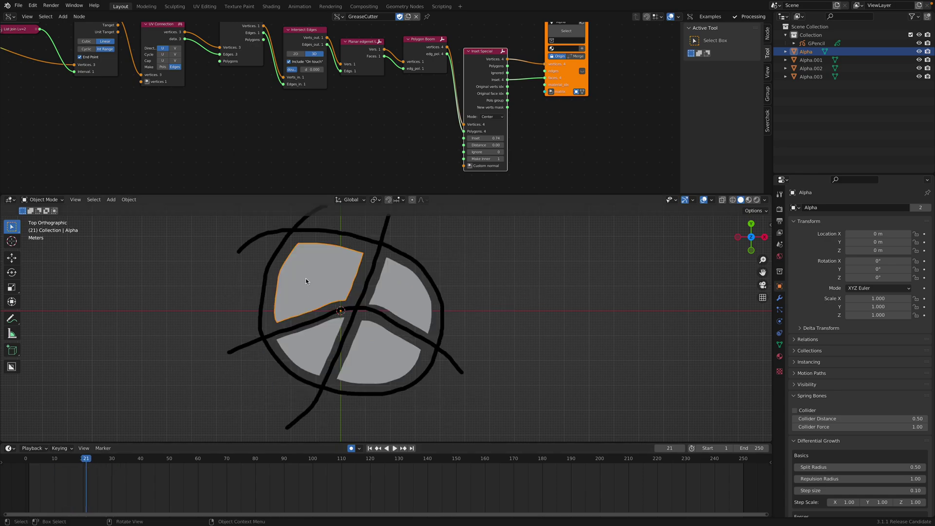
pyautogui.moveTo(352, 310); pyautogui.dragTo(278, 323, button='middle')
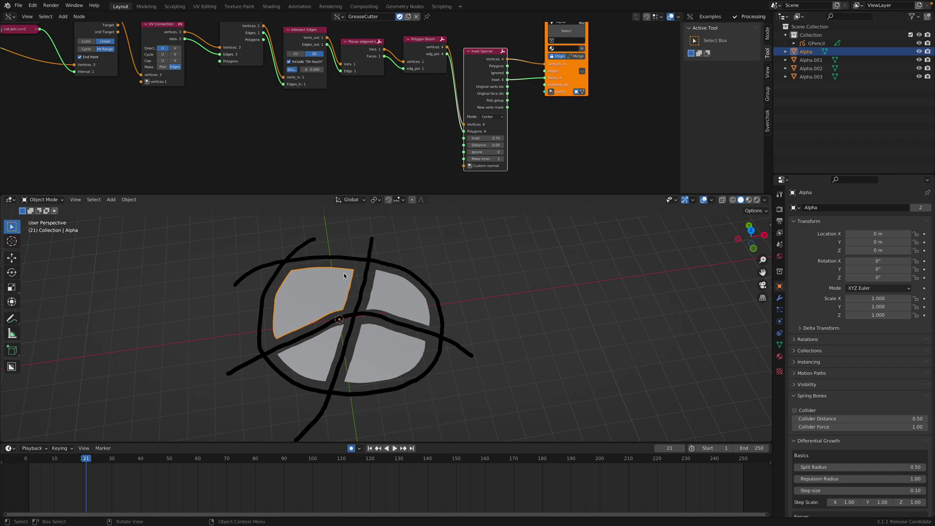
pyautogui.moveTo(311, 291); pyautogui.dragTo(331, 276, button='middle')
# Save the file as grease_city_004.blend on the Desktop
pyautogui.click(18, 5)
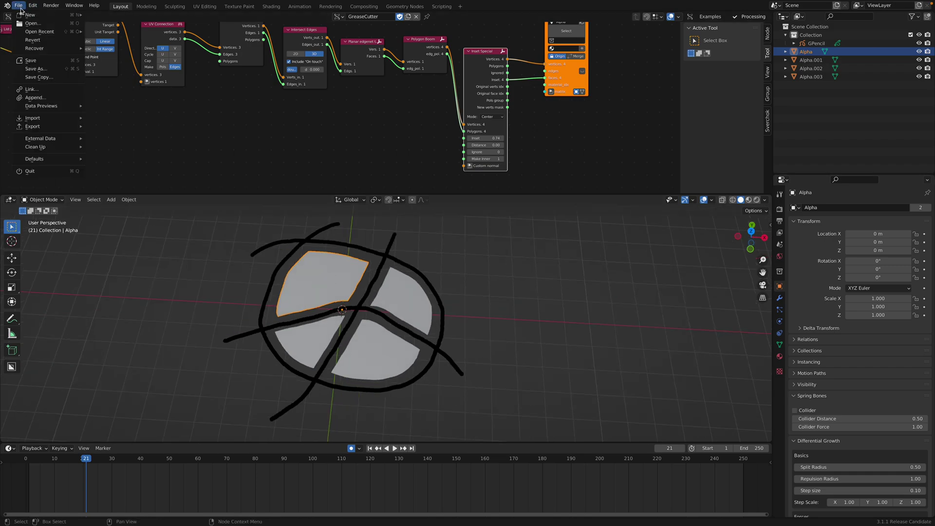
pyautogui.click(37, 70)
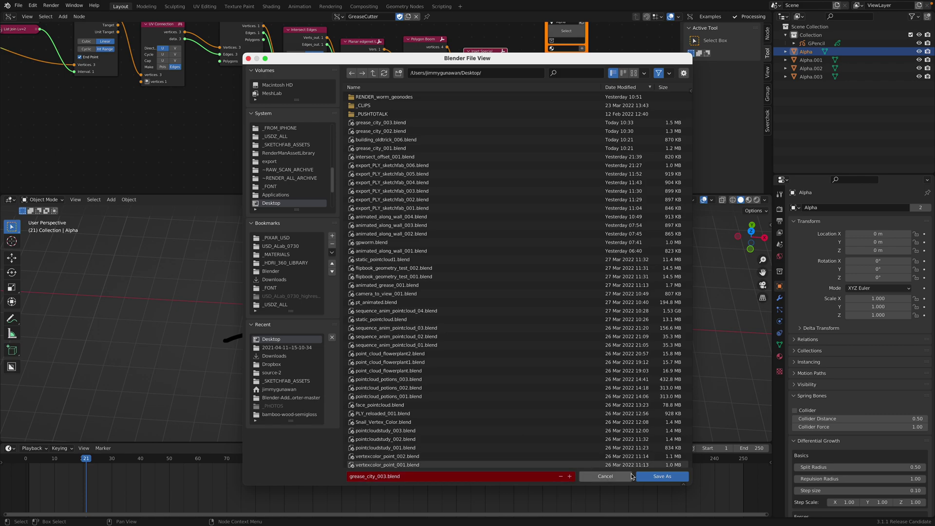
pyautogui.click(571, 477)
pyautogui.click(662, 476)
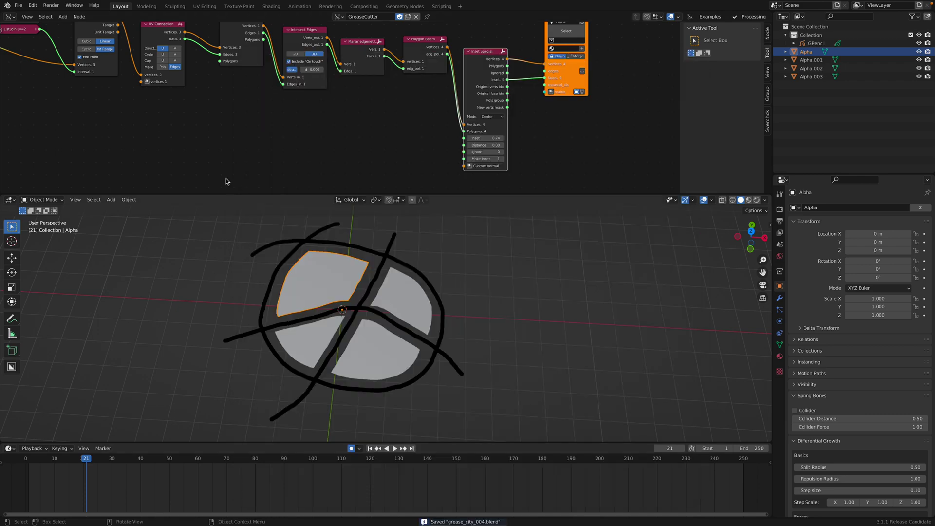
# Open the recent file building_oldtrick_006.blend
pyautogui.click(20, 5)
pyautogui.moveTo(58, 34)
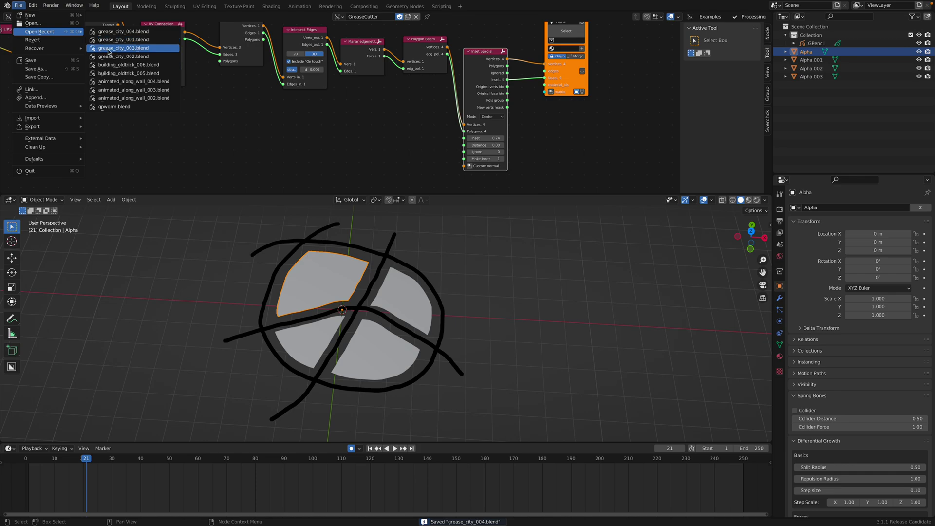
pyautogui.click(112, 65)
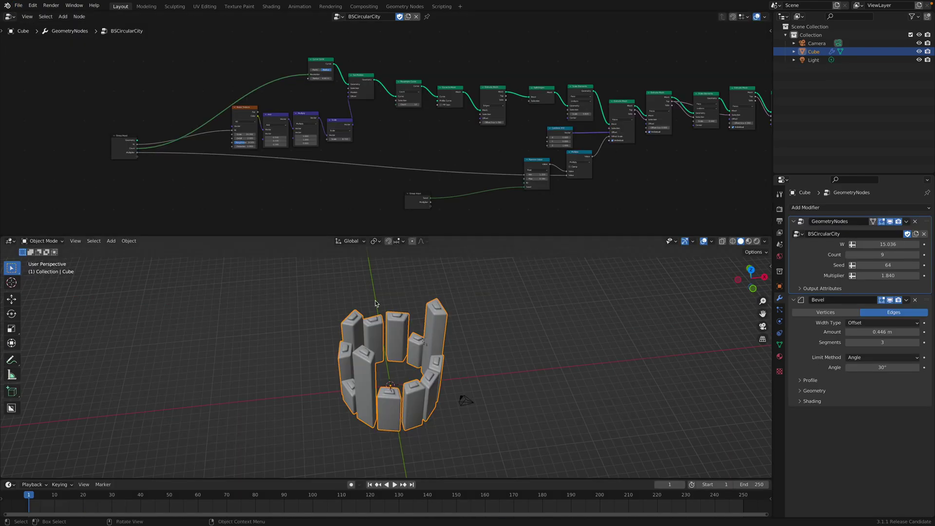
# View the circular building ring from above and run the timeline to examine it with its node tree
pyautogui.moveTo(376, 315); pyautogui.dragTo(378, 343, button='middle')
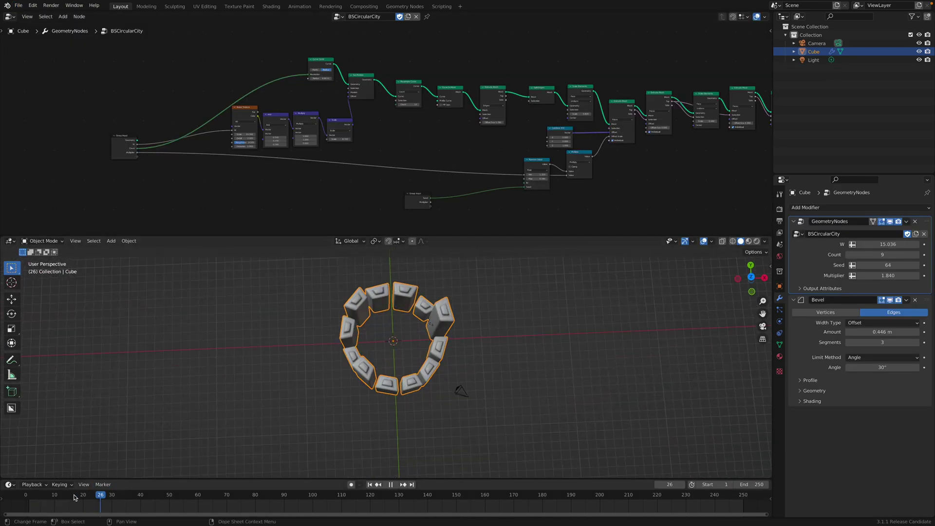
pyautogui.scroll(3, 310, 214)
pyautogui.moveTo(297, 173); pyautogui.dragTo(325, 208, button='middle')
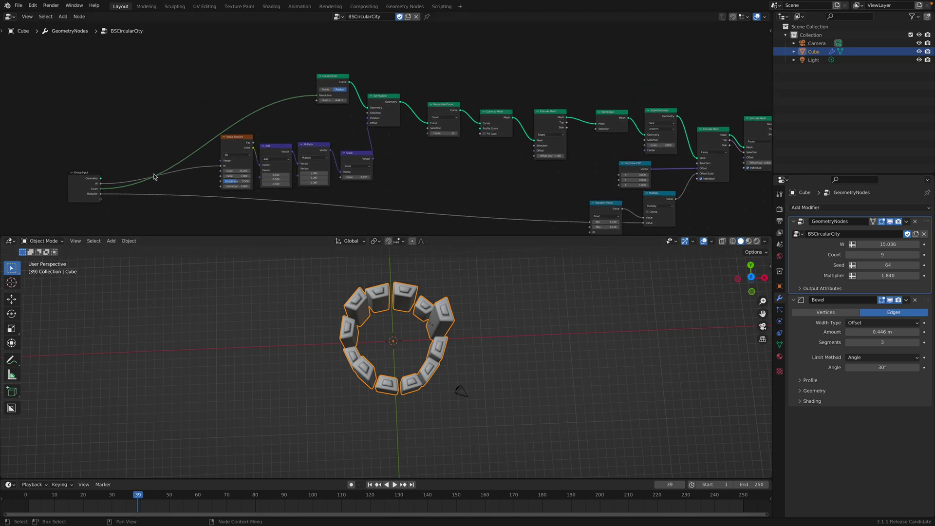
# Move the Group Input node up and the Curve Circle node away from Set Position in the BSCircularCity tree
pyautogui.moveTo(92, 174); pyautogui.dragTo(96, 148)
pyautogui.scroll(2, 276, 105)
pyautogui.moveTo(344, 73); pyautogui.dragTo(325, 87)
# Select the Noise Texture, Add, Multiply and Scale nodes and set the Noise Texture's scale to 25.6
pyautogui.click(212, 141)
pyautogui.keyDown('shift'); pyautogui.click(255, 154); pyautogui.keyUp('shift')
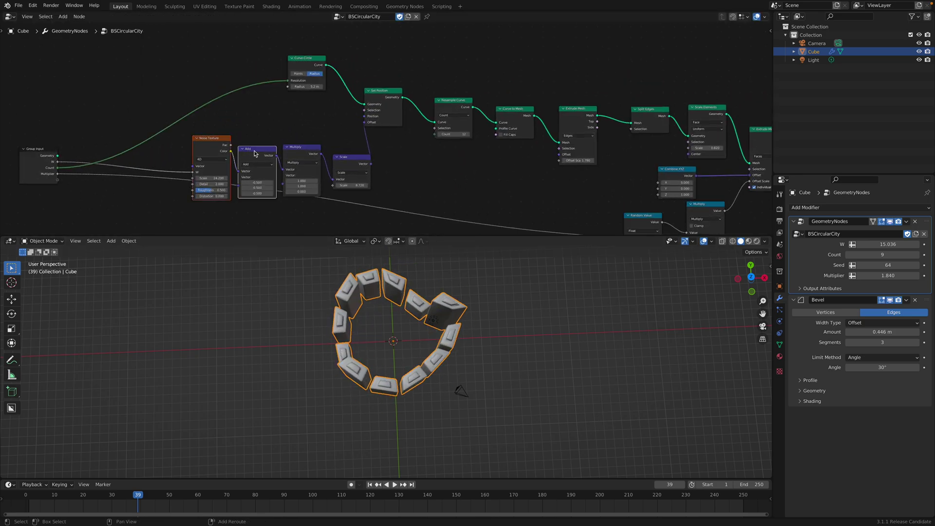
pyautogui.keyDown('shift'); pyautogui.click(353, 160); pyautogui.keyUp('shift')
pyautogui.moveTo(353, 160); pyautogui.dragTo(338, 132)
pyautogui.scroll(2, 338, 132)
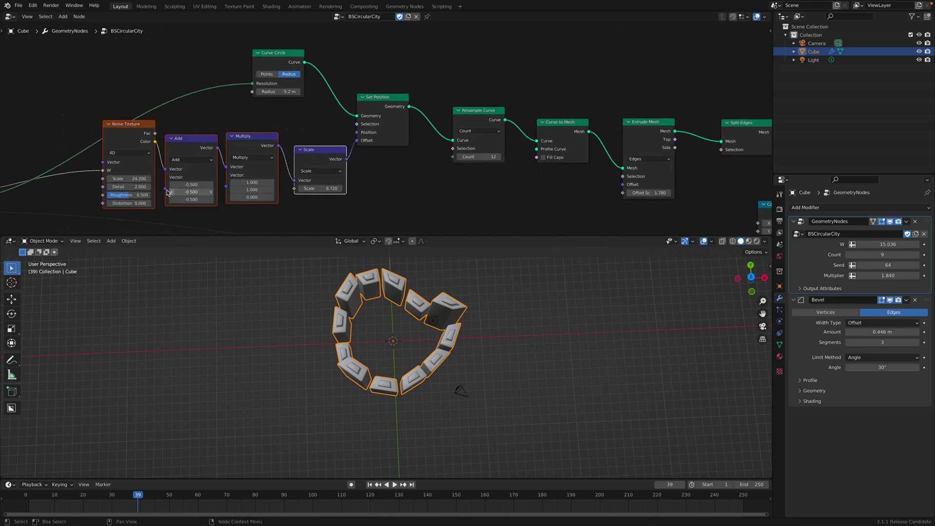
pyautogui.moveTo(129, 178); pyautogui.dragTo(139, 178)
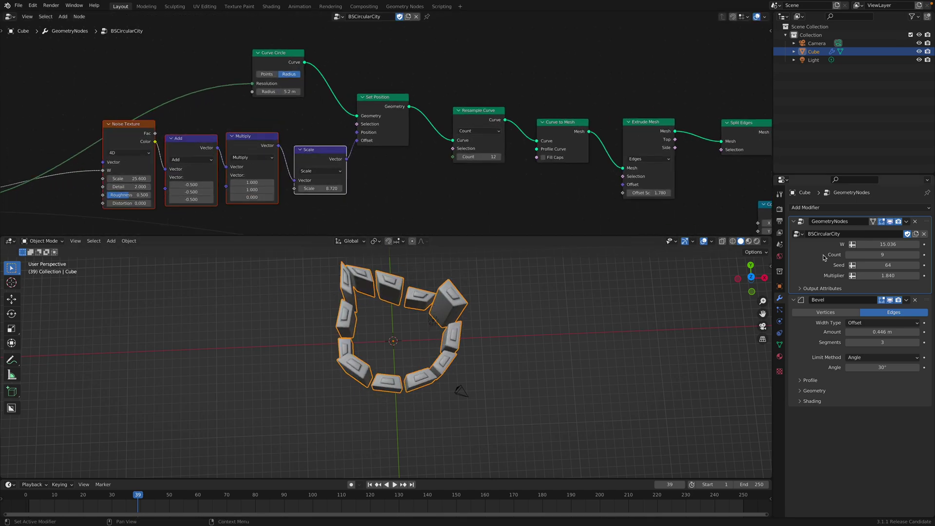
# Set the modifier's W input to 18.756 and reposition the Set Position and Resample Curve nodes in the tree
pyautogui.moveTo(883, 244); pyautogui.dragTo(921, 244)
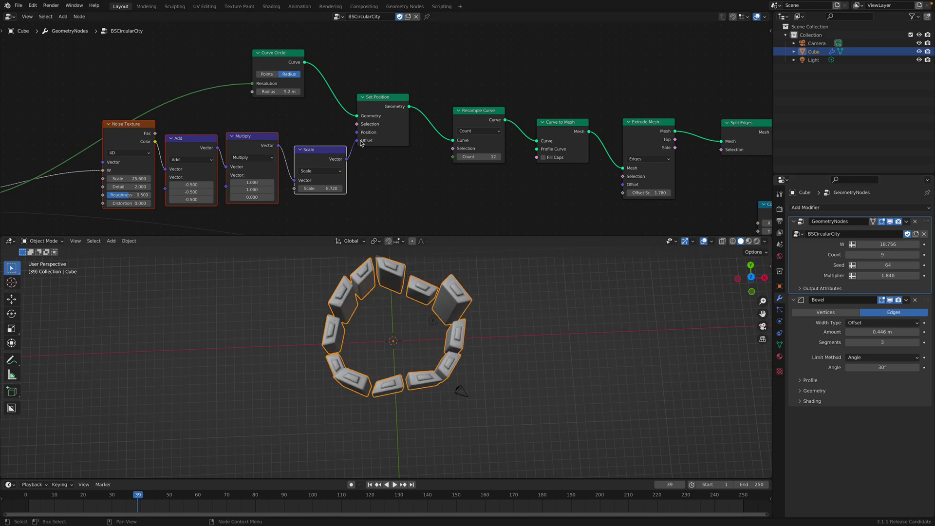
pyautogui.moveTo(361, 143); pyautogui.dragTo(304, 133, button='middle')
pyautogui.moveTo(308, 104); pyautogui.dragTo(320, 100)
pyautogui.moveTo(415, 110); pyautogui.dragTo(341, 125, button='middle')
pyautogui.moveTo(341, 125); pyautogui.dragTo(334, 112)
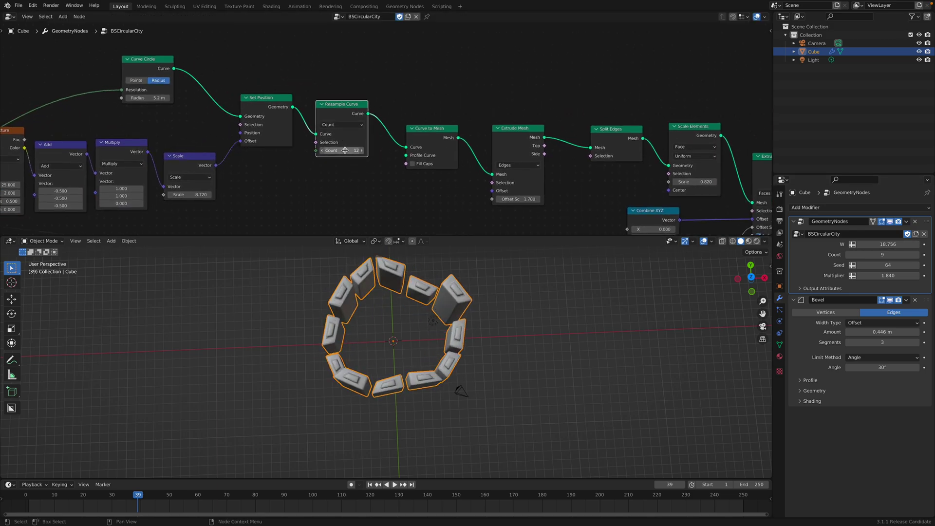
# Set the Resample Curve count to 9 and move the Curve to Mesh node closer to it
pyautogui.moveTo(345, 150)
pyautogui.mouseDown()
pyautogui.moveTo(375, 150)
pyautogui.moveTo(348, 150)
pyautogui.mouseUp()
pyautogui.moveTo(432, 138); pyautogui.dragTo(423, 133)
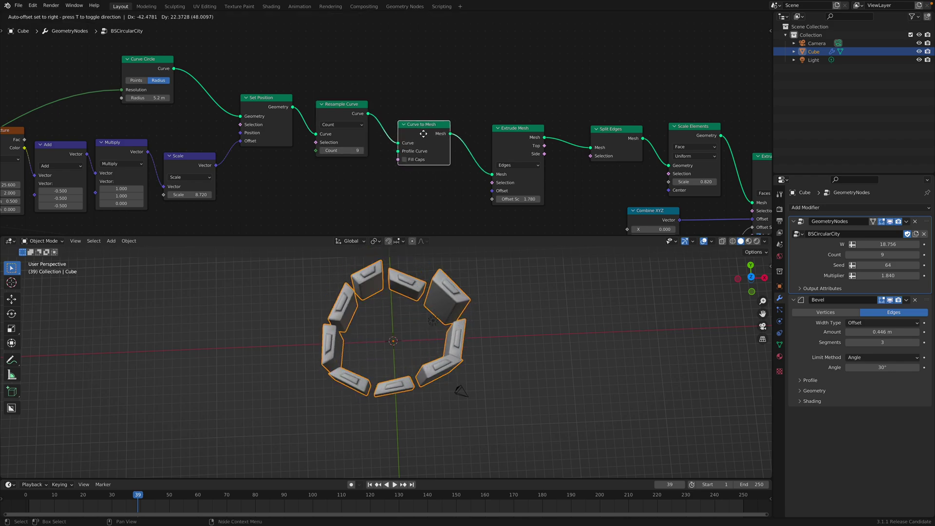
pyautogui.moveTo(439, 139); pyautogui.dragTo(290, 131, button='middle')
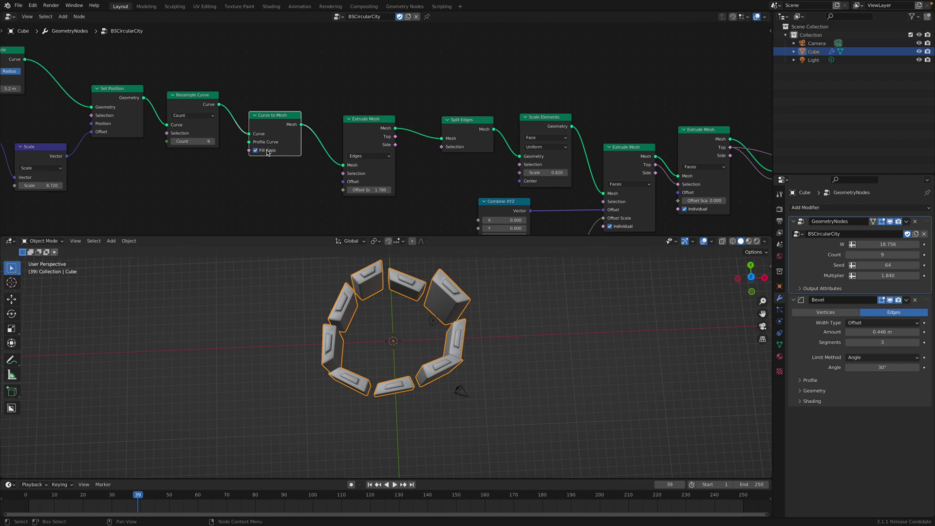
# Try different offset scales on the edge Extrude Mesh node and set the value to 3.1
pyautogui.moveTo(385, 354); pyautogui.dragTo(389, 326, button='middle')
pyautogui.moveTo(370, 190); pyautogui.dragTo(410, 190)
pyautogui.moveTo(385, 302); pyautogui.dragTo(362, 326, button='middle')
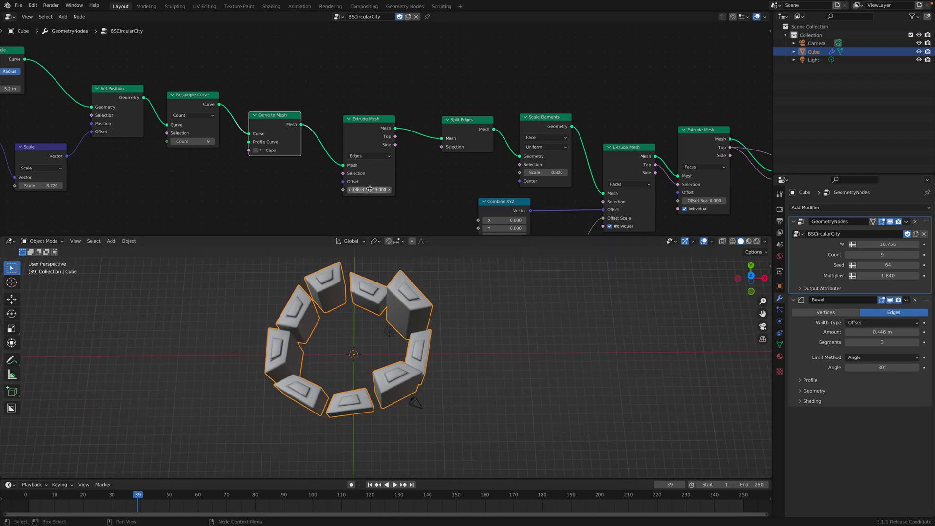
pyautogui.moveTo(370, 189); pyautogui.dragTo(403, 190)
pyautogui.keyDown('shift'); pyautogui.moveTo(392, 249); pyautogui.dragTo(407, 256, button='middle'); pyautogui.keyUp('shift')
pyautogui.moveTo(369, 190); pyautogui.dragTo(403, 190)
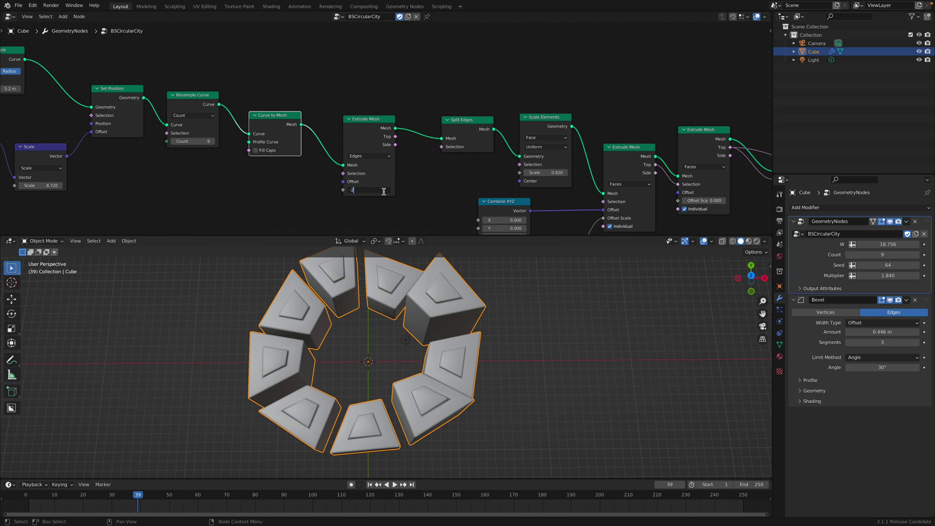
pyautogui.press('Return')
pyautogui.moveTo(369, 190)
pyautogui.mouseDown()
pyautogui.moveTo(390, 190)
pyautogui.moveTo(356, 189)
pyautogui.mouseUp()
pyautogui.write('2')
pyautogui.press('Return')
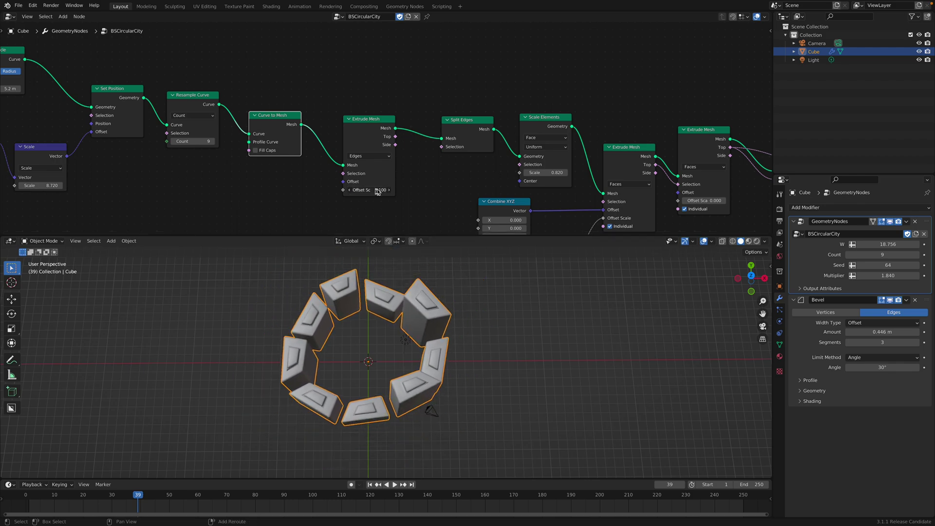
# Move the Split Edges, Curve to Mesh and Resample Curve nodes slightly up in the tree
pyautogui.moveTo(480, 157); pyautogui.dragTo(333, 160, button='middle')
pyautogui.moveTo(325, 134); pyautogui.dragTo(311, 126)
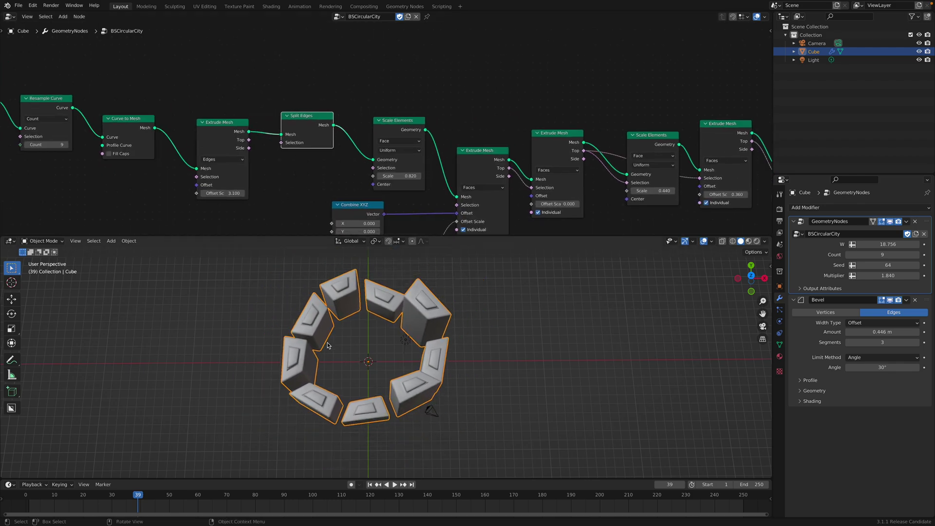
pyautogui.moveTo(170, 135); pyautogui.dragTo(258, 125, button='middle')
pyautogui.moveTo(223, 112); pyautogui.dragTo(220, 96)
pyautogui.moveTo(142, 93); pyautogui.dragTo(206, 106, button='middle')
pyautogui.moveTo(206, 107); pyautogui.dragTo(204, 100)
# Set the Resample Curve node's count to 10
pyautogui.moveTo(197, 140)
pyautogui.mouseDown()
pyautogui.moveTo(218, 139)
pyautogui.moveTo(193, 140)
pyautogui.moveTo(209, 139)
pyautogui.mouseUp()
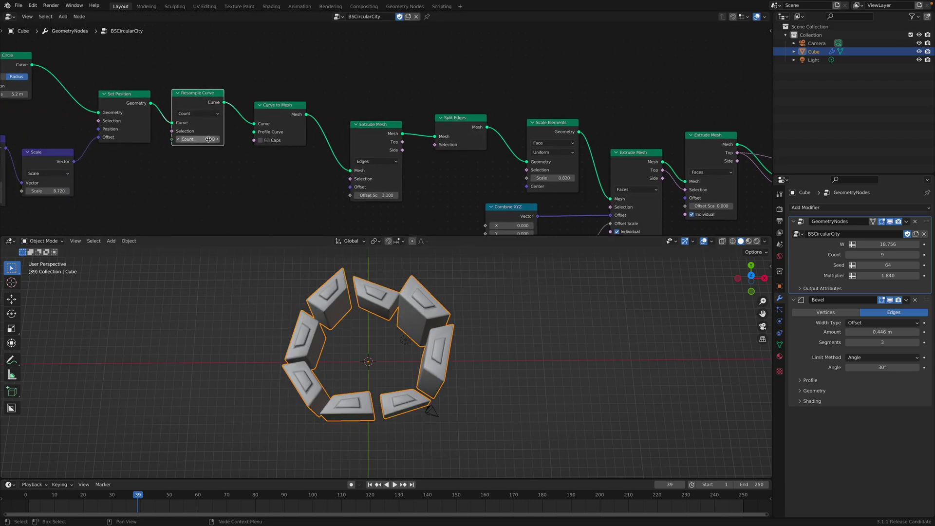
pyautogui.click(217, 140)
pyautogui.click(217, 140)
# Move the edge Extrude Mesh, Split Edges and first Scale Elements nodes closer to the preceding nodes
pyautogui.moveTo(409, 163); pyautogui.dragTo(305, 177, button='middle')
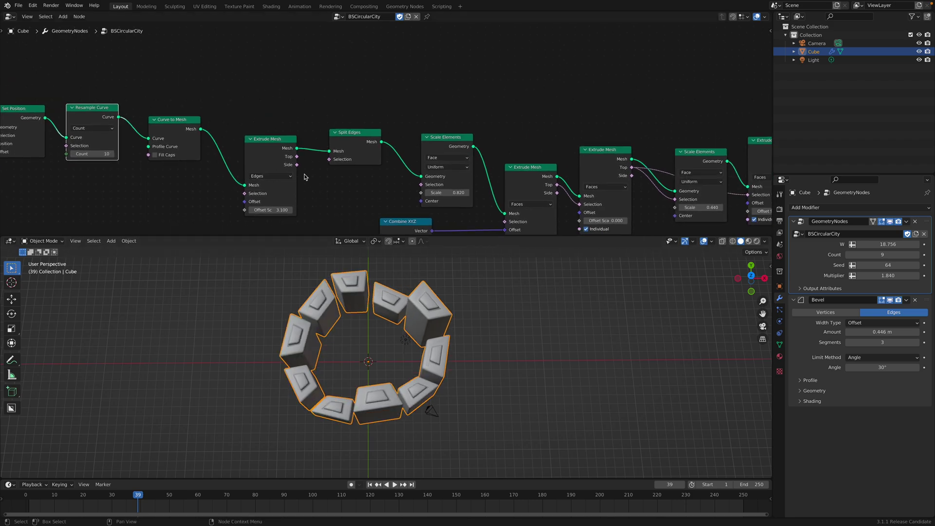
pyautogui.moveTo(338, 141); pyautogui.dragTo(336, 142)
pyautogui.moveTo(278, 148); pyautogui.dragTo(270, 136)
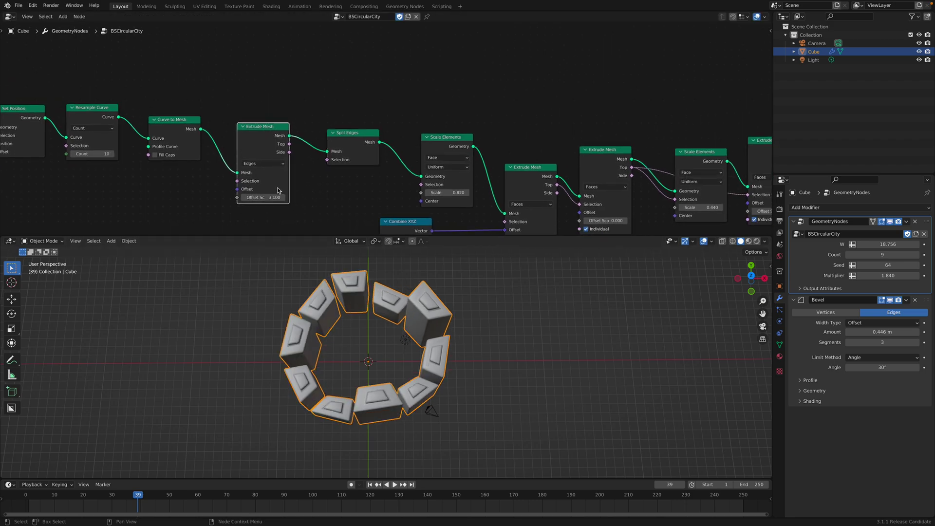
pyautogui.moveTo(350, 139); pyautogui.dragTo(335, 139)
pyautogui.moveTo(407, 150); pyautogui.dragTo(312, 152, button='middle')
pyautogui.moveTo(340, 143); pyautogui.dragTo(326, 135)
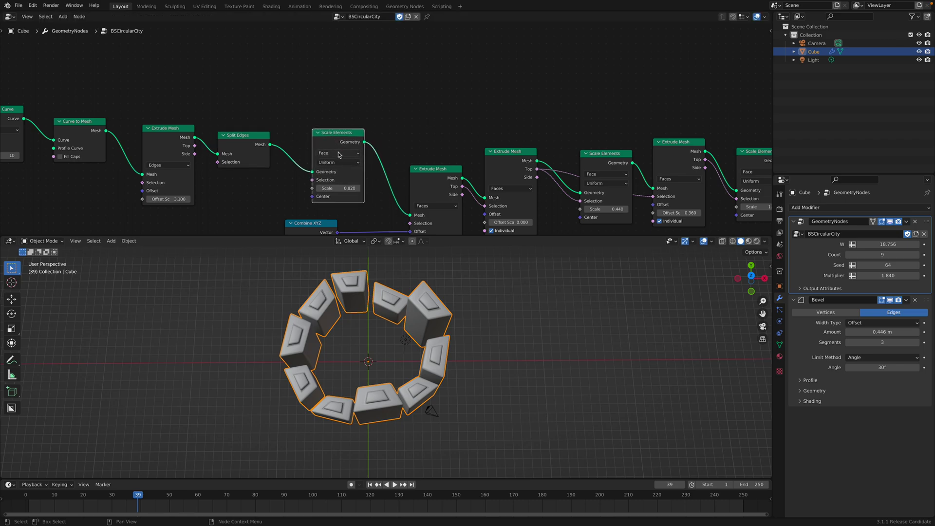
# Set the first Scale Elements node's scale to 0.84 and move the node above the Combine XYZ node
pyautogui.moveTo(340, 153); pyautogui.dragTo(316, 128, button='middle')
pyautogui.moveTo(322, 162)
pyautogui.mouseDown()
pyautogui.moveTo(285, 162)
pyautogui.moveTo(334, 162)
pyautogui.mouseUp()
pyautogui.moveTo(390, 285)
pyautogui.mouseDown(button='middle')
pyautogui.moveTo(385, 239)
pyautogui.moveTo(382, 287)
pyautogui.mouseUp(button='middle')
pyautogui.moveTo(335, 162); pyautogui.dragTo(327, 163)
pyautogui.moveTo(321, 117); pyautogui.dragTo(305, 80)
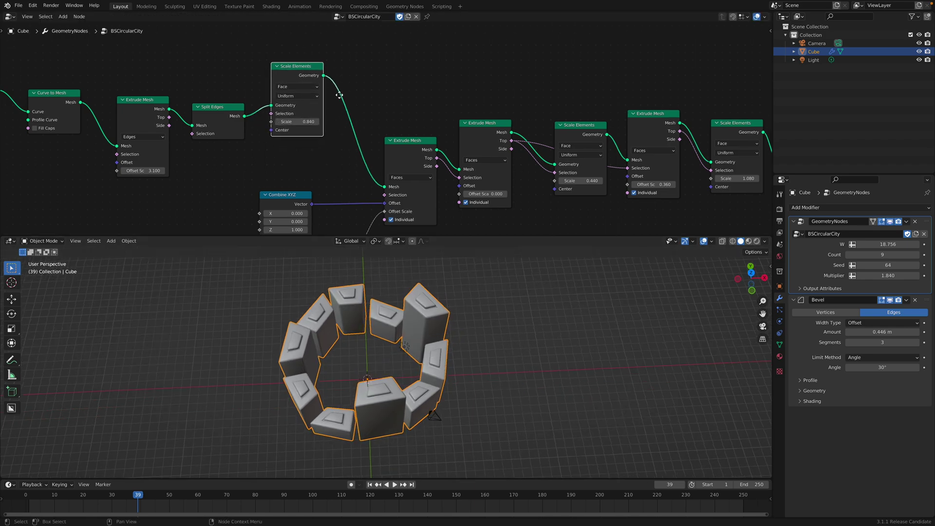
# Move the two Extrude Mesh nodes after the first Scale Elements node up in the tree
pyautogui.moveTo(338, 94); pyautogui.dragTo(328, 82, button='middle')
pyautogui.moveTo(403, 139); pyautogui.dragTo(388, 109)
pyautogui.moveTo(443, 148); pyautogui.dragTo(363, 137, button='middle')
pyautogui.moveTo(389, 119); pyautogui.dragTo(380, 100)
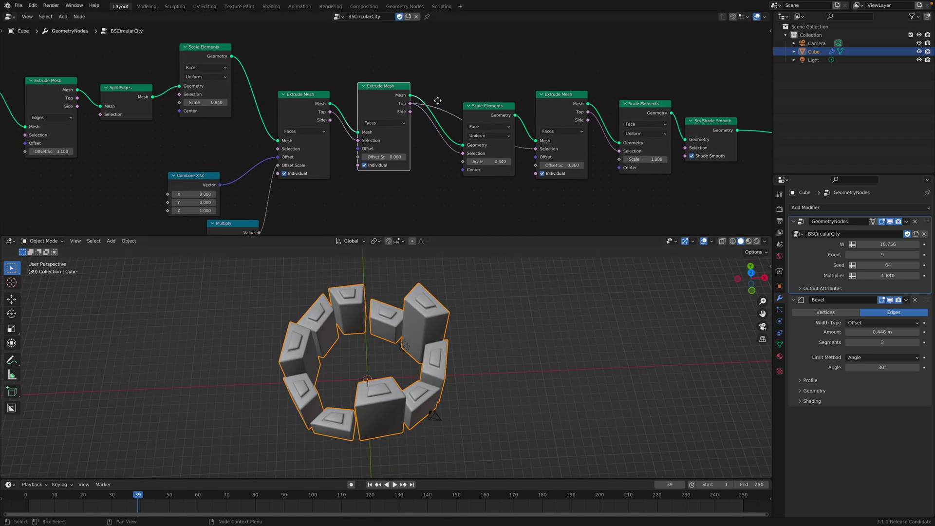
# Set the Random Value node's minimum to 1.58 and maximum to 7.28, and the modifier's seed to 448
pyautogui.moveTo(437, 101); pyautogui.dragTo(386, 63, button='middle')
pyautogui.moveTo(198, 167); pyautogui.dragTo(207, 116, button='middle')
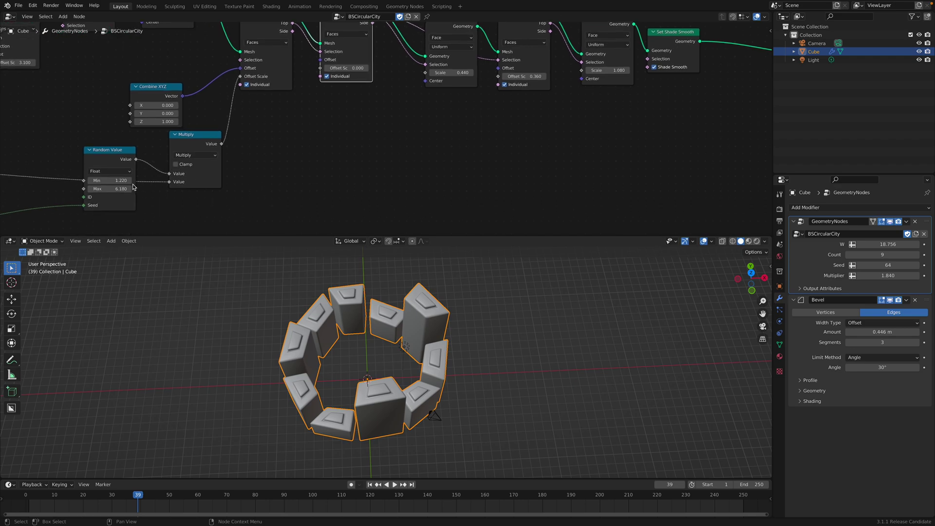
pyautogui.moveTo(112, 188); pyautogui.dragTo(126, 181)
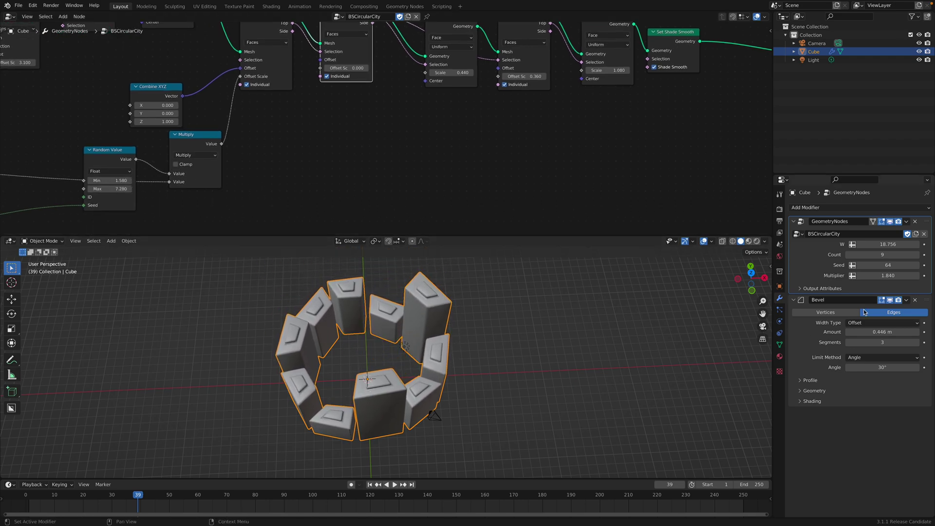
pyautogui.moveTo(882, 265); pyautogui.dragTo(910, 265)
# Set the second Scale Elements node's scale to 0.48 and the following Extrude Mesh node's offset scale to 1.08
pyautogui.moveTo(489, 136); pyautogui.dragTo(469, 190, button='middle')
pyautogui.moveTo(425, 74); pyautogui.dragTo(416, 73)
pyautogui.moveTo(424, 124)
pyautogui.mouseDown()
pyautogui.moveTo(436, 124)
pyautogui.moveTo(418, 124)
pyautogui.mouseUp()
pyautogui.moveTo(507, 128); pyautogui.dragTo(528, 129)
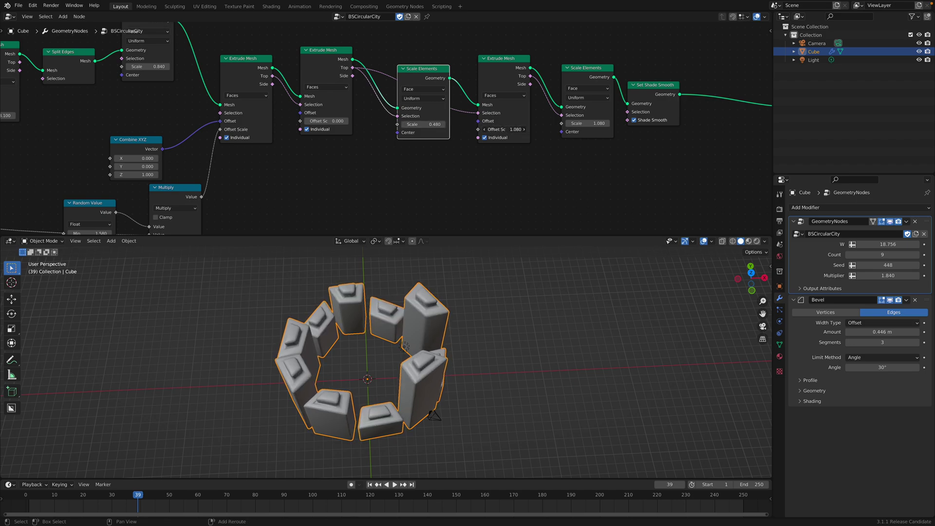
# Try a scale of 1.28 on the last Scale Elements node and undo the change
pyautogui.moveTo(519, 359); pyautogui.dragTo(526, 333, button='middle')
pyautogui.moveTo(589, 126); pyautogui.dragTo(597, 126)
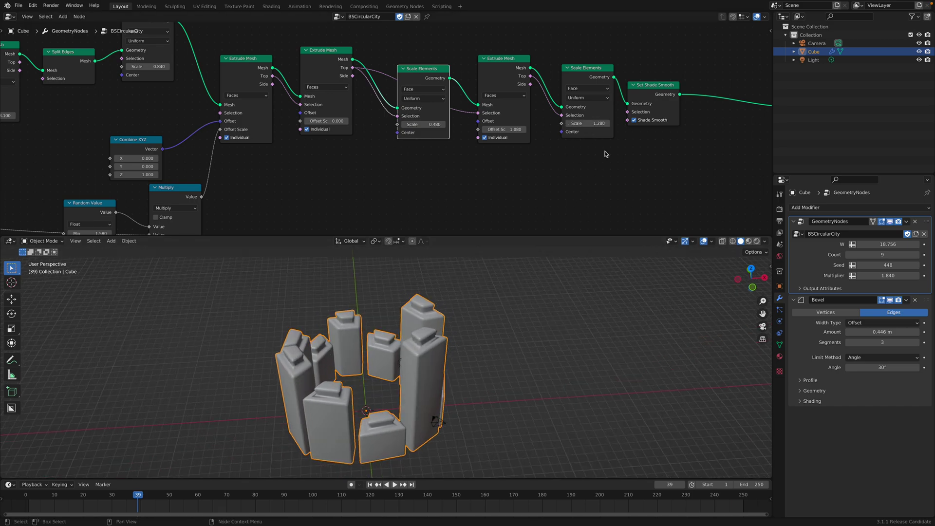
pyautogui.hotkey('ctrl', 'z')
# Reposition the Set Shade Smooth node and switch its smooth shading off and back on
pyautogui.moveTo(656, 120); pyautogui.dragTo(432, 123, button='middle')
pyautogui.moveTo(427, 93); pyautogui.dragTo(445, 90)
pyautogui.click(441, 122)
pyautogui.click(441, 122)
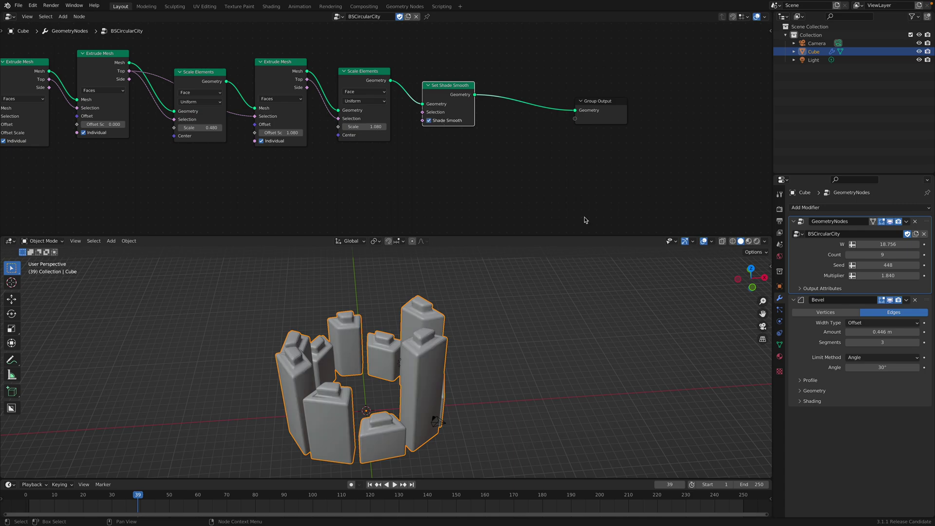
# Remove the Bevel modifier to inspect the buildings without it, and undo the removal
pyautogui.click(915, 300)
pyautogui.moveTo(428, 341); pyautogui.dragTo(336, 378, button='middle')
pyautogui.hotkey('ctrl', 'z')
pyautogui.scroll(-3, 278, 188)
pyautogui.moveTo(88, 161); pyautogui.dragTo(219, 158, button='middle')
pyautogui.moveTo(468, 341); pyautogui.dragTo(492, 350, button='middle')
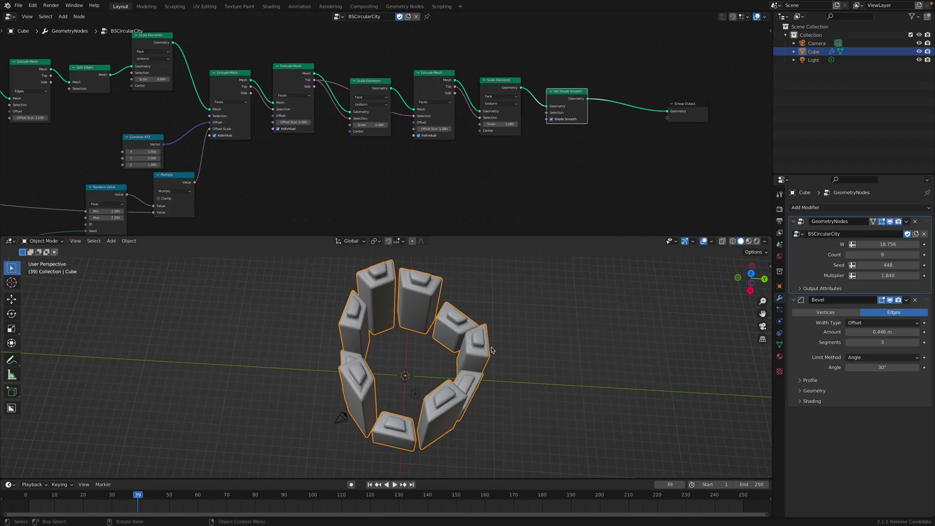
pyautogui.scroll(-1, 419, 387)
pyautogui.moveTo(419, 387); pyautogui.dragTo(422, 394, button='middle')
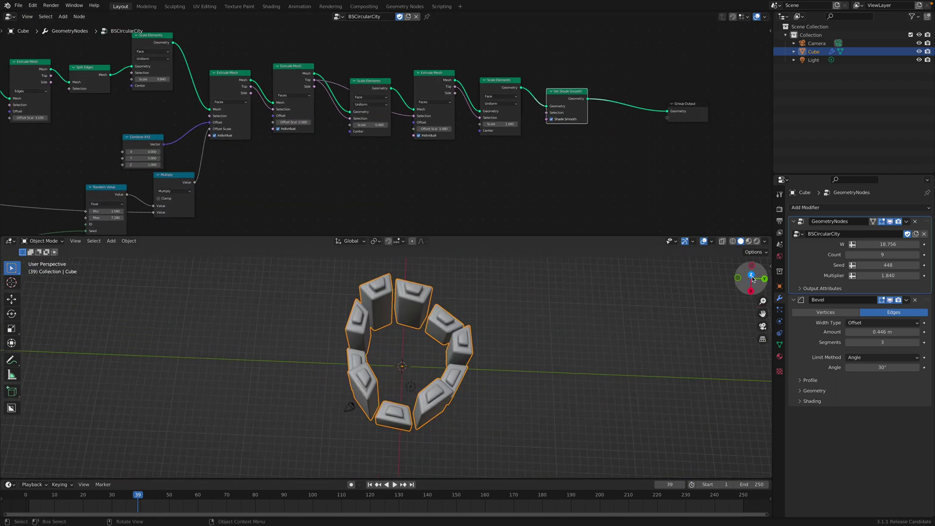
# Add a Bezier curve in the top view and delete all its default vertices in Edit Mode
pyautogui.click(752, 277)
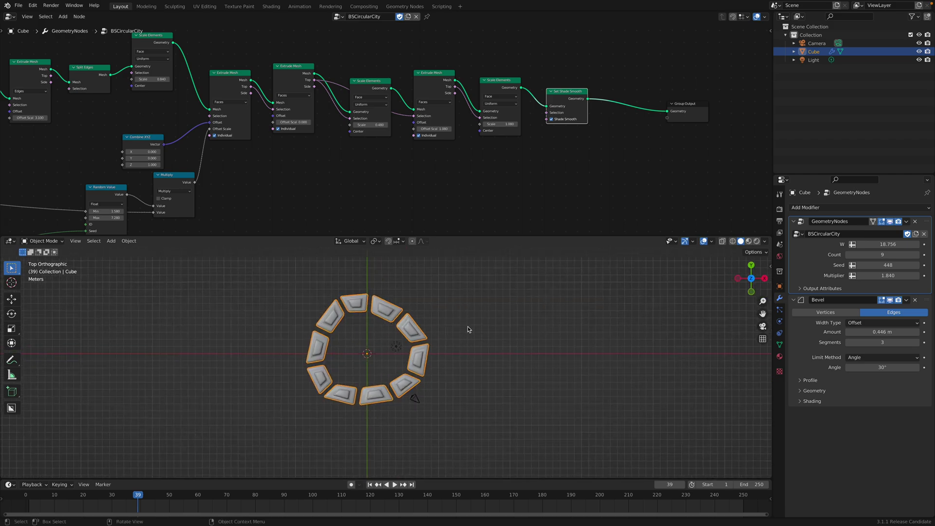
pyautogui.hotkey('alt', 'a')
pyautogui.hotkey('shift', 'a')
pyautogui.moveTo(483, 327)
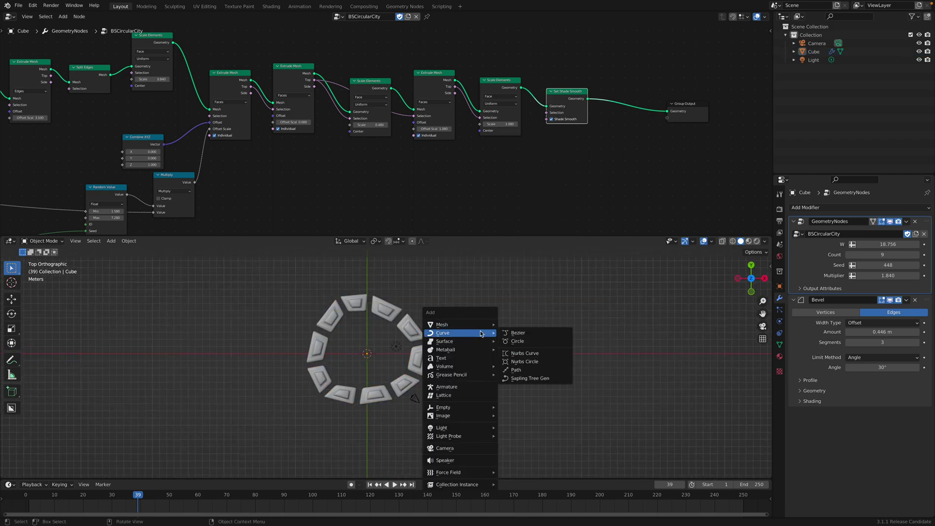
pyautogui.click(529, 336)
pyautogui.press('Tab')
pyautogui.press('x')
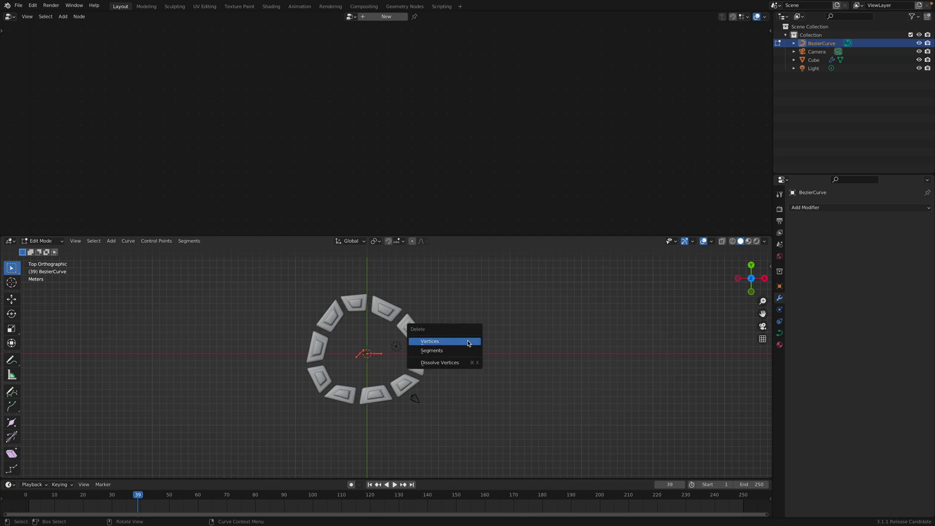
pyautogui.click(467, 340)
pyautogui.scroll(-1, 370, 358)
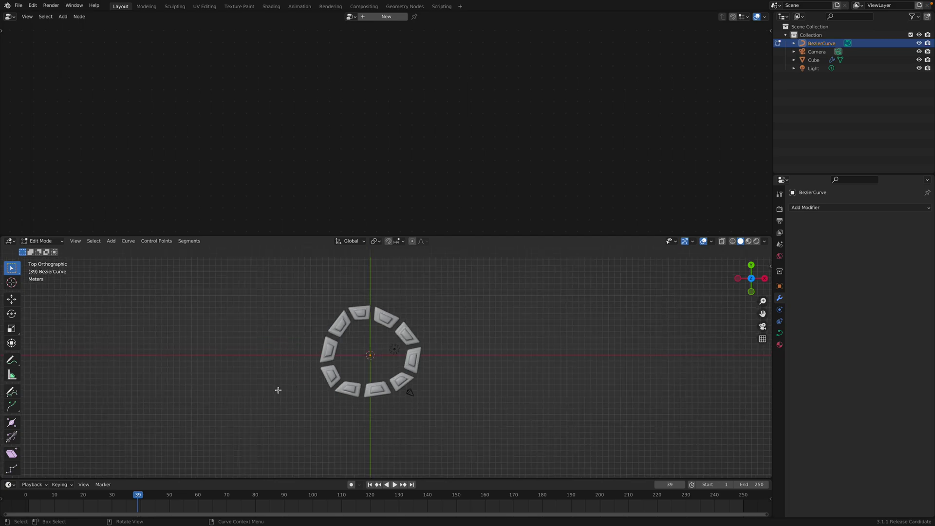
# Draw a freehand loop around the building ring with the Draw tool and return to Object Mode
pyautogui.click(13, 392)
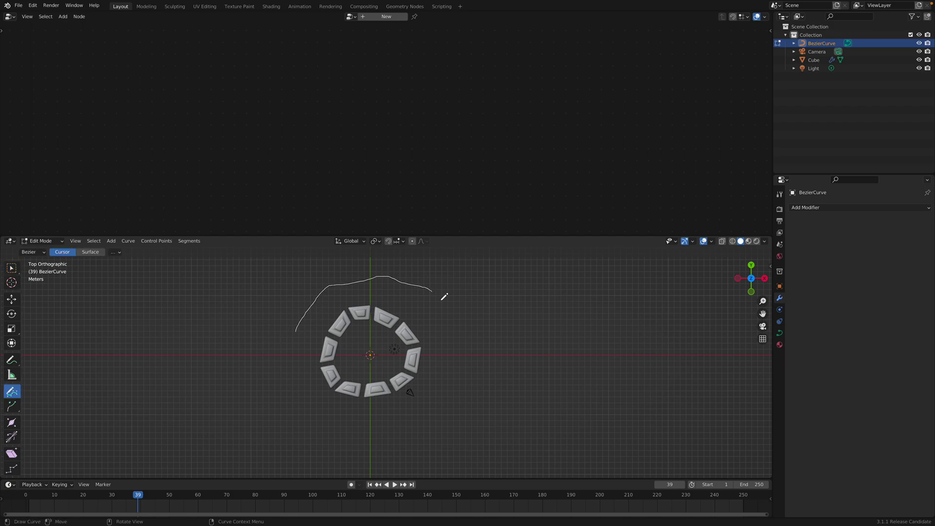
pyautogui.moveTo(303, 360); pyautogui.dragTo(297, 349)
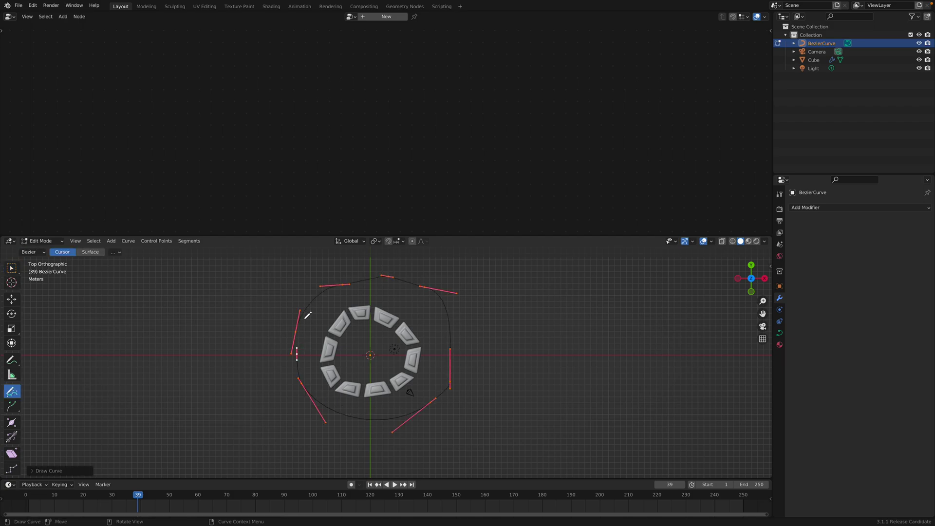
pyautogui.click(35, 471)
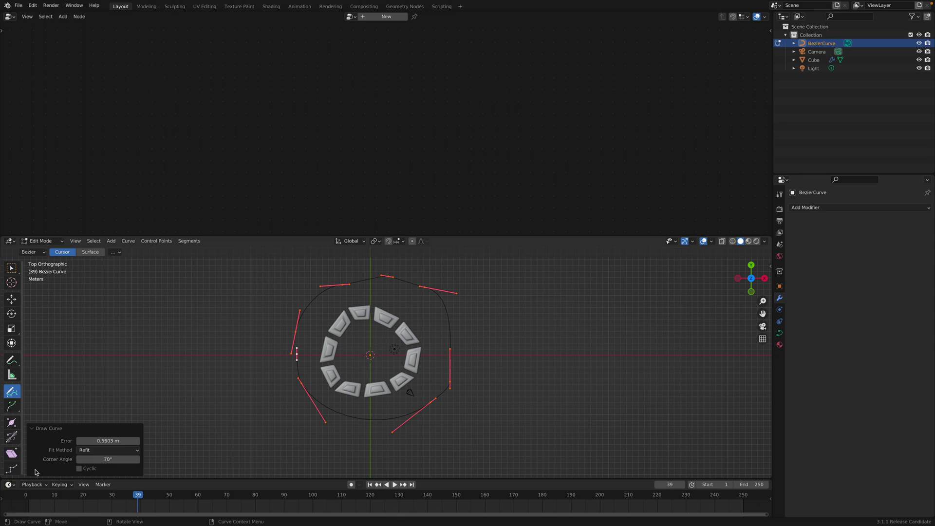
pyautogui.click(43, 242)
pyautogui.click(46, 250)
pyautogui.moveTo(428, 311); pyautogui.dragTo(440, 306, button='middle')
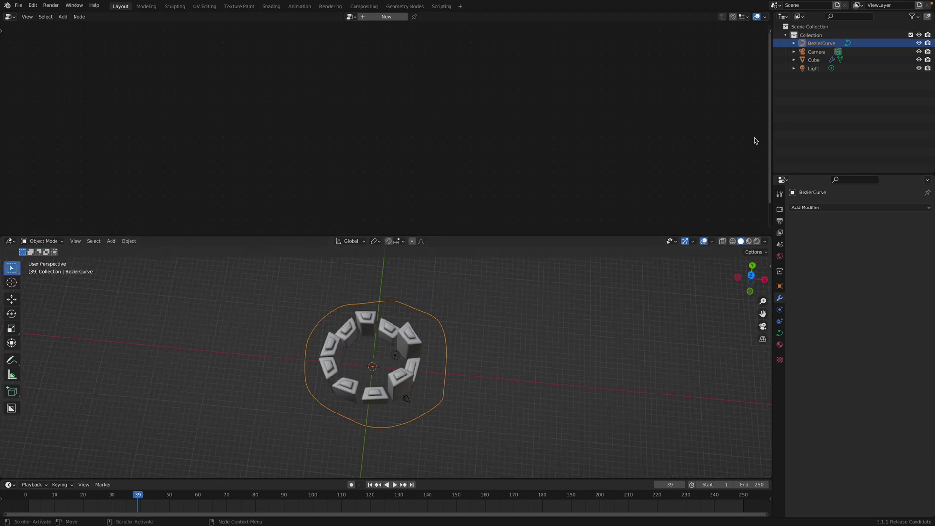
# Select the building ring and bring the BezierCurve object into its node tree as an Object Info node
pyautogui.click(399, 351)
pyautogui.scroll(-5, 470, 196)
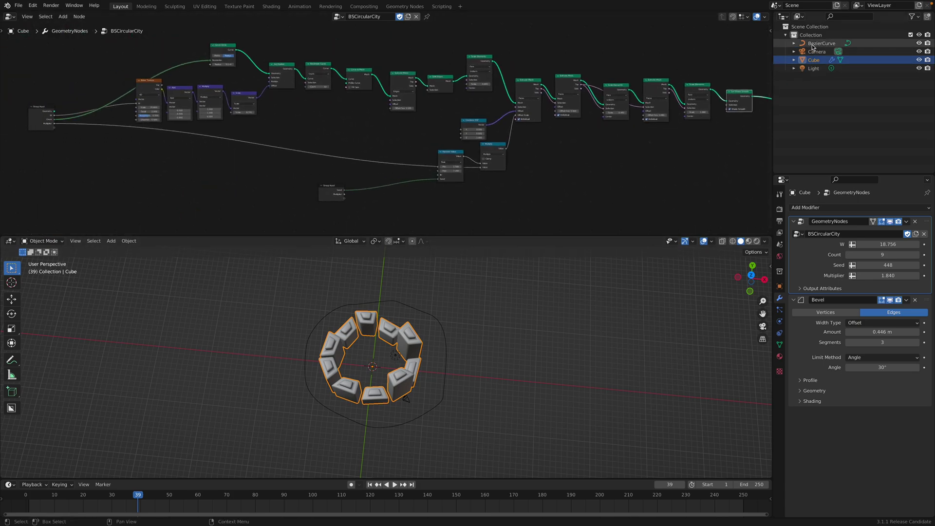
pyautogui.moveTo(812, 45); pyautogui.dragTo(70, 69)
pyautogui.moveTo(97, 65); pyautogui.dragTo(118, 136, button='middle')
pyautogui.scroll(3, 118, 136)
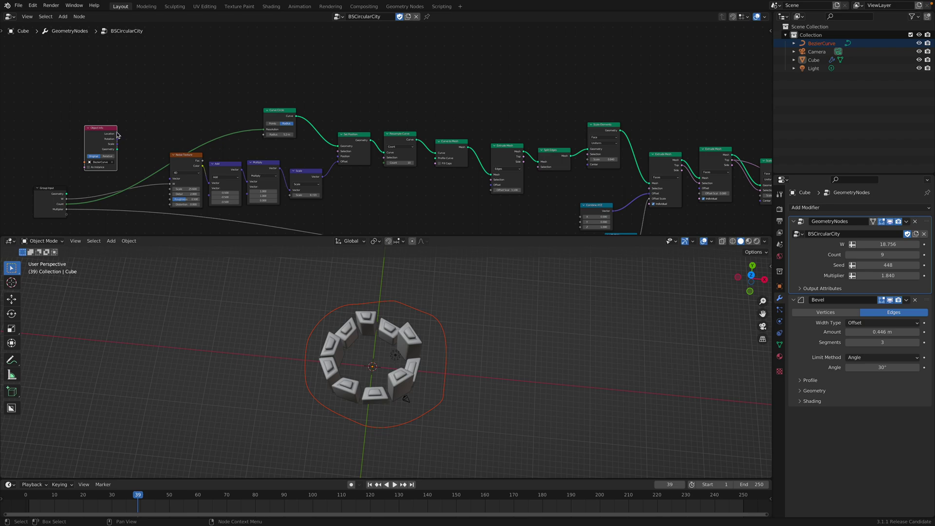
# Place the Object Info node near Curve Circle and connect its Geometry output to Set Position's Geometry input
pyautogui.moveTo(101, 128); pyautogui.dragTo(170, 88)
pyautogui.scroll(1, 147, 93)
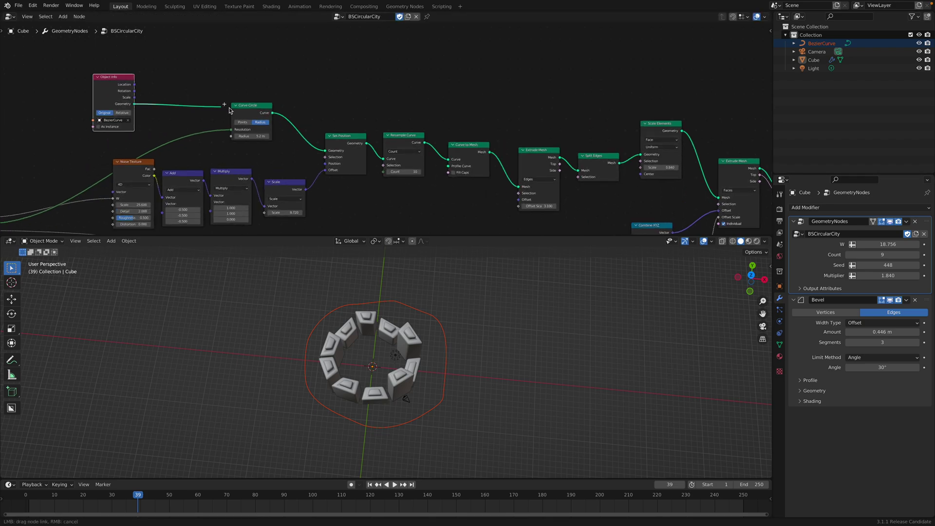
pyautogui.moveTo(330, 153); pyautogui.dragTo(327, 151)
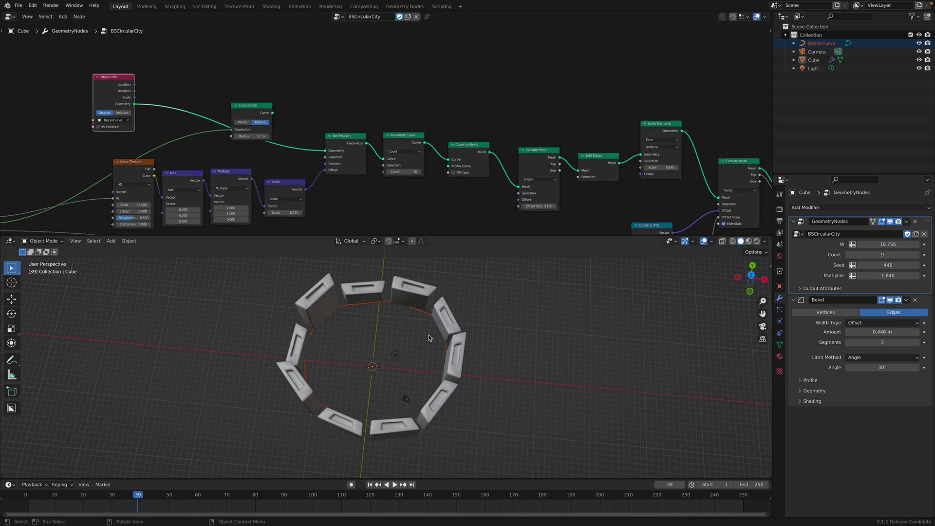
# Increase the offset scale of the edge Extrude Mesh node to make the building footprints deeper
pyautogui.moveTo(282, 168); pyautogui.dragTo(291, 141, button='middle')
pyautogui.moveTo(545, 180); pyautogui.dragTo(545, 180)
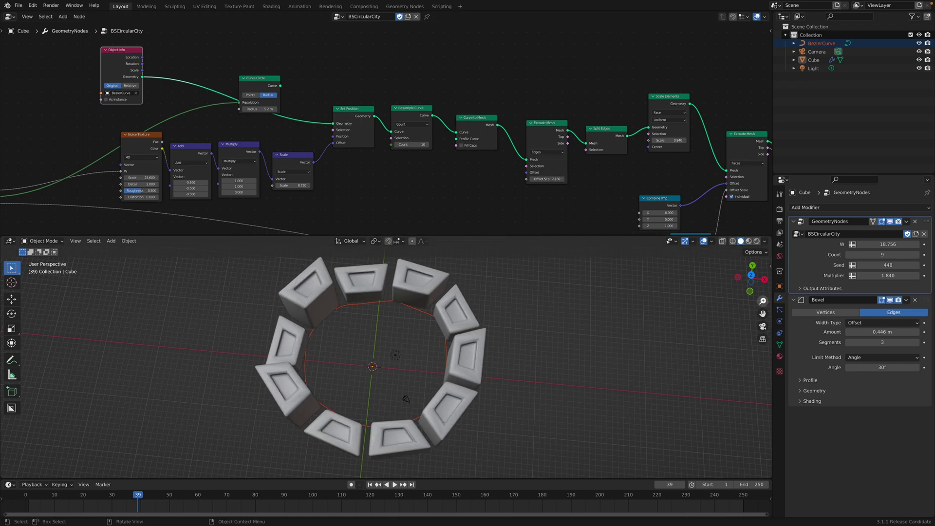
# Edit the BezierCurve in top view and move its upper control points to reshape the building ring
pyautogui.click(751, 275)
pyautogui.press('Tab')
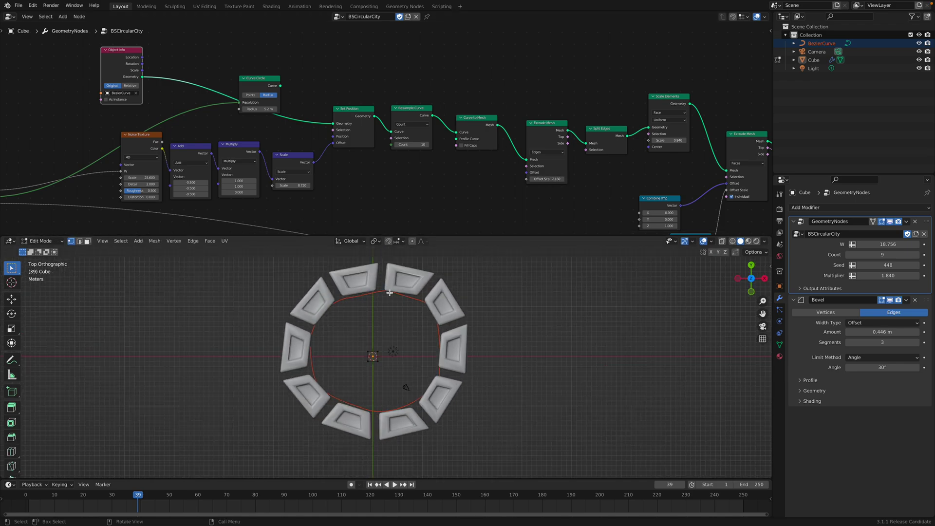
pyautogui.press('Tab')
pyautogui.click(813, 44)
pyautogui.press('Tab')
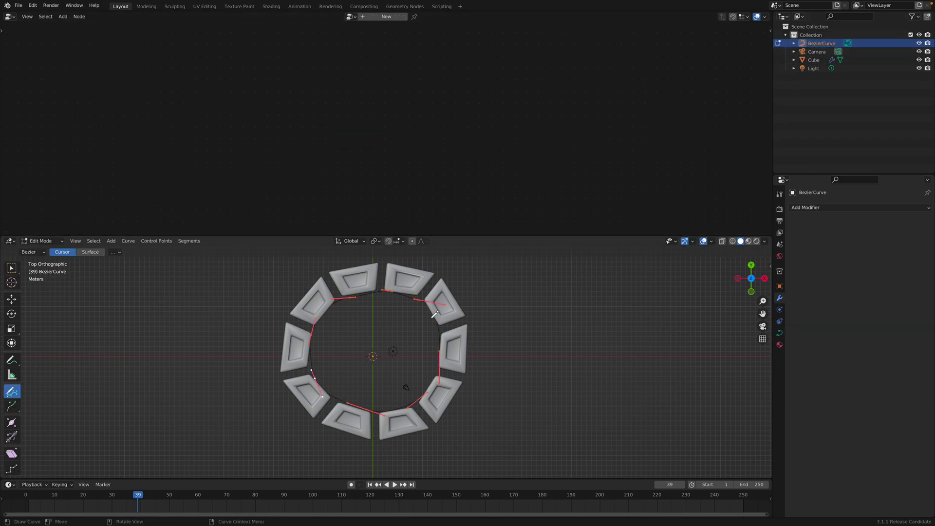
pyautogui.click(390, 288)
pyautogui.press('g')
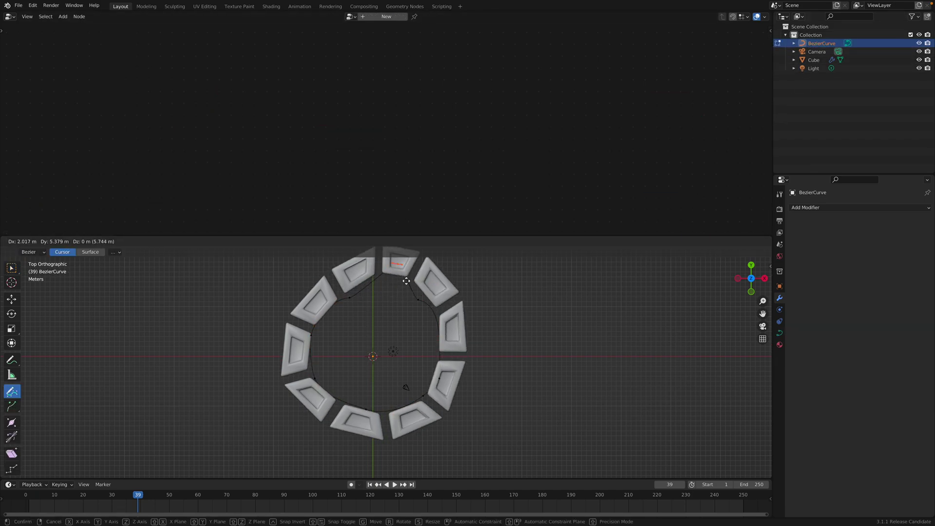
pyautogui.click(413, 296)
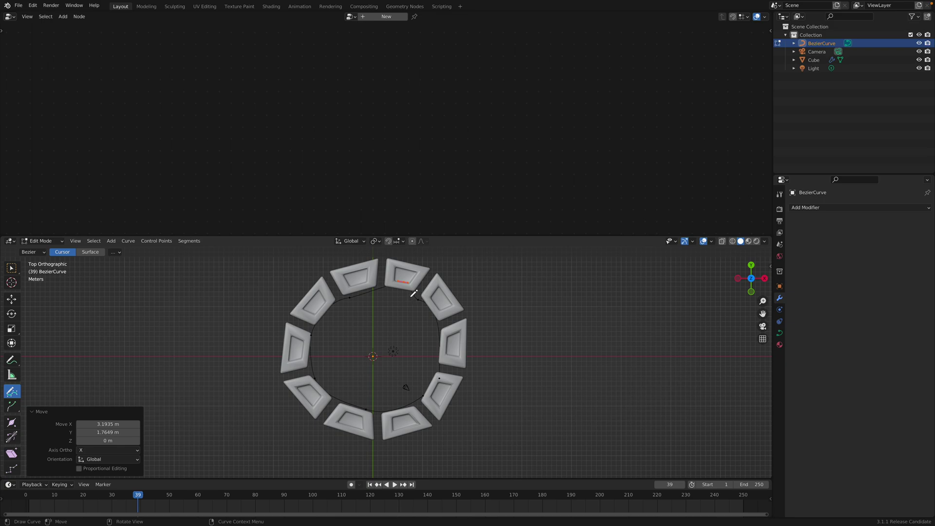
pyautogui.press('g')
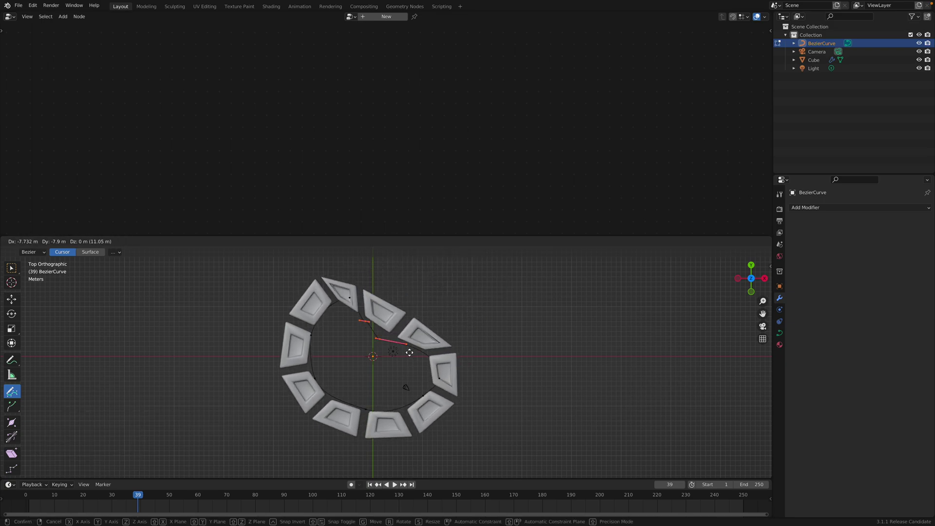
pyautogui.click(431, 340)
# Box-select the curve's upper control points, move them together to reshape the ring, and return to Object Mode
pyautogui.press('a')
pyautogui.press('a')
pyautogui.press('b')
pyautogui.moveTo(266, 282); pyautogui.dragTo(436, 374)
pyautogui.press('g')
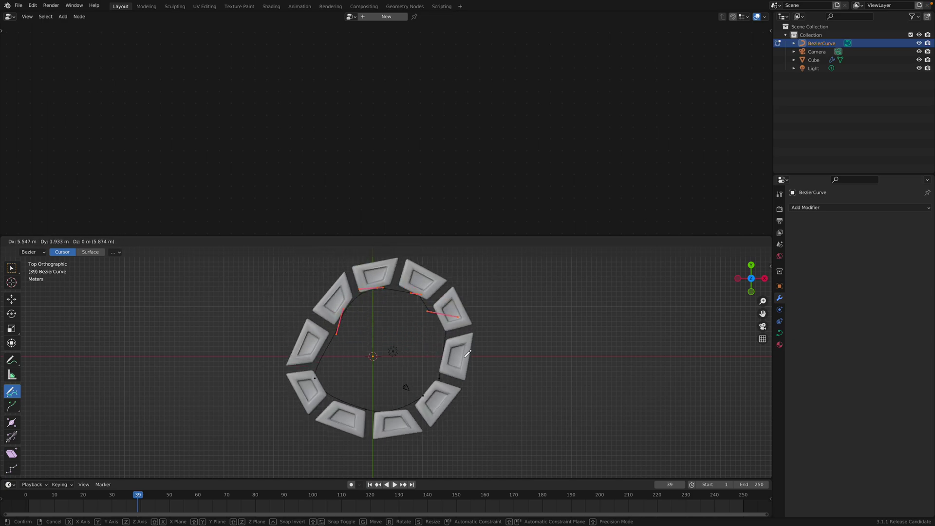
pyautogui.click(456, 360)
pyautogui.press('Tab')
pyautogui.moveTo(469, 429); pyautogui.dragTo(503, 364, button='middle')
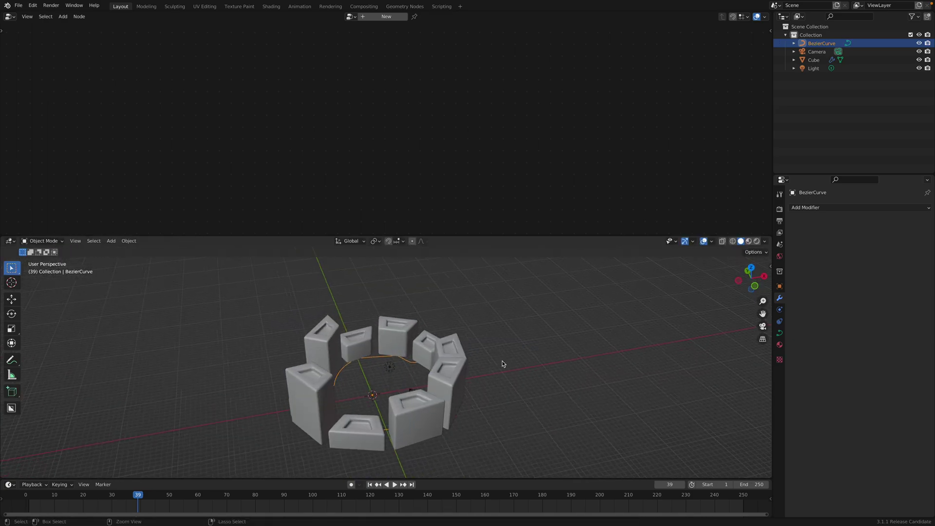
# Switch to the browser and examine aerial photos of Barcelona's building blocks in the "barcelona city top view" image results
pyautogui.hotkey('ctrl', 'Right')
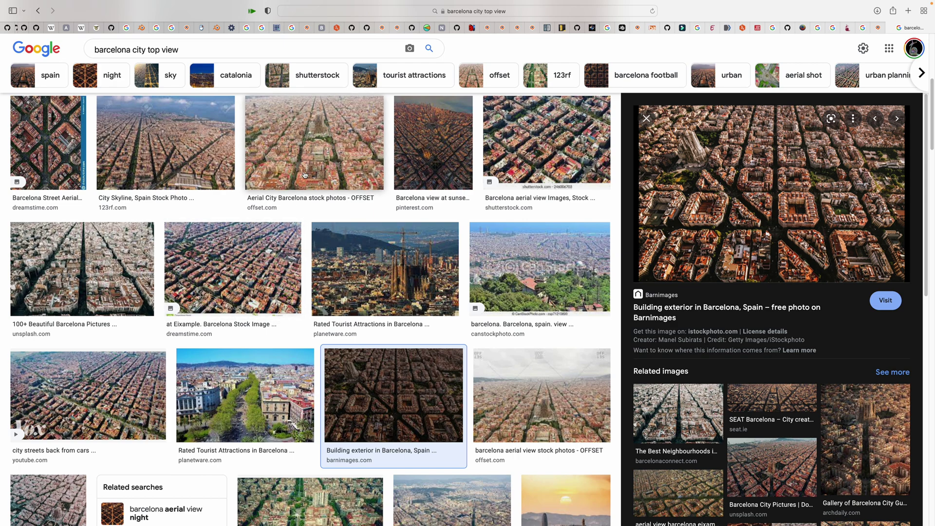
pyautogui.click(234, 168)
pyautogui.click(283, 283)
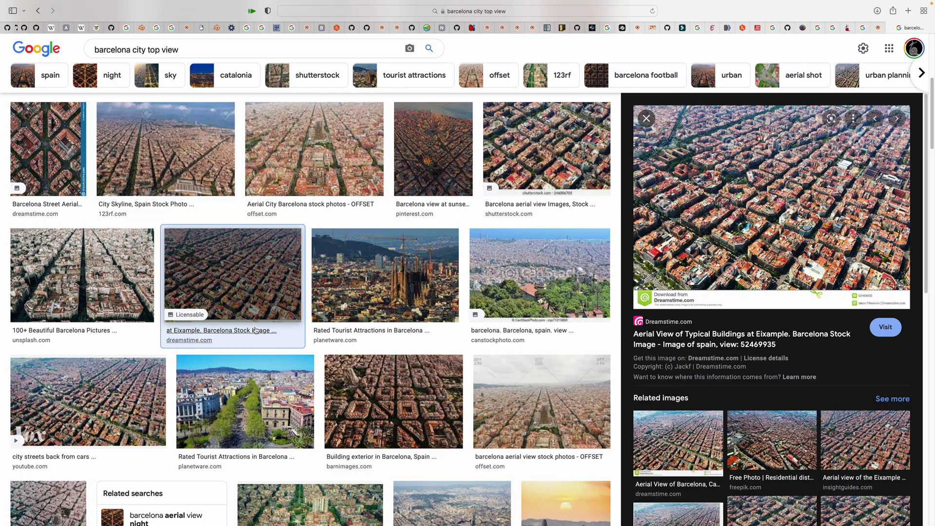
pyautogui.scroll(-2, 375, 325)
pyautogui.scroll(-6, 413, 379)
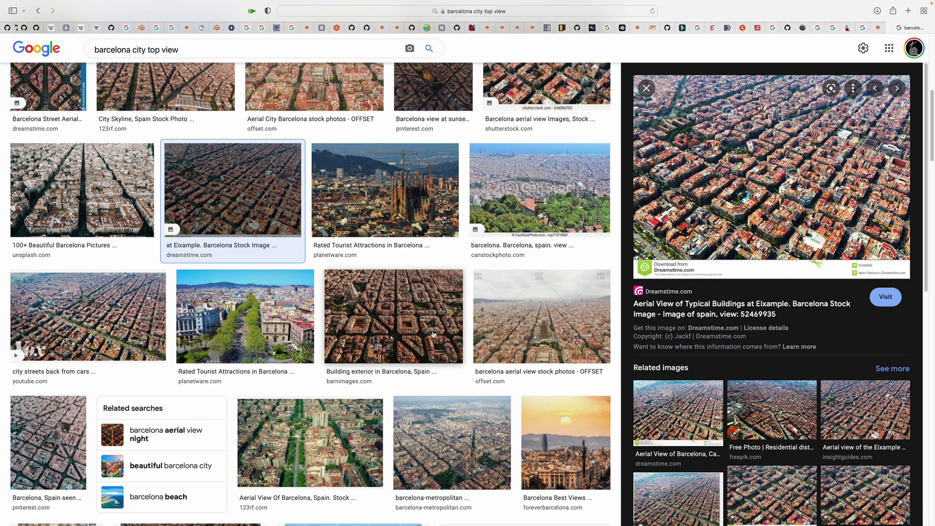
pyautogui.scroll(-4, 527, 350)
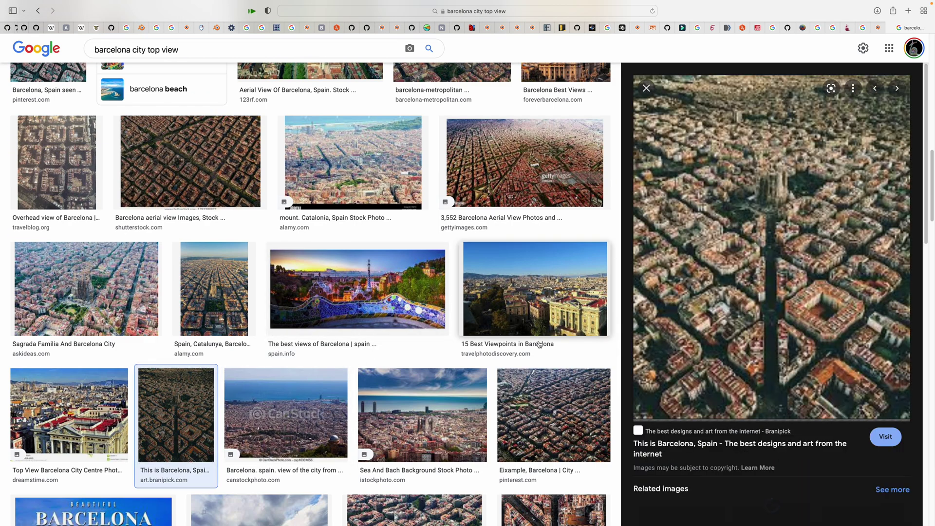
pyautogui.scroll(-2, 539, 344)
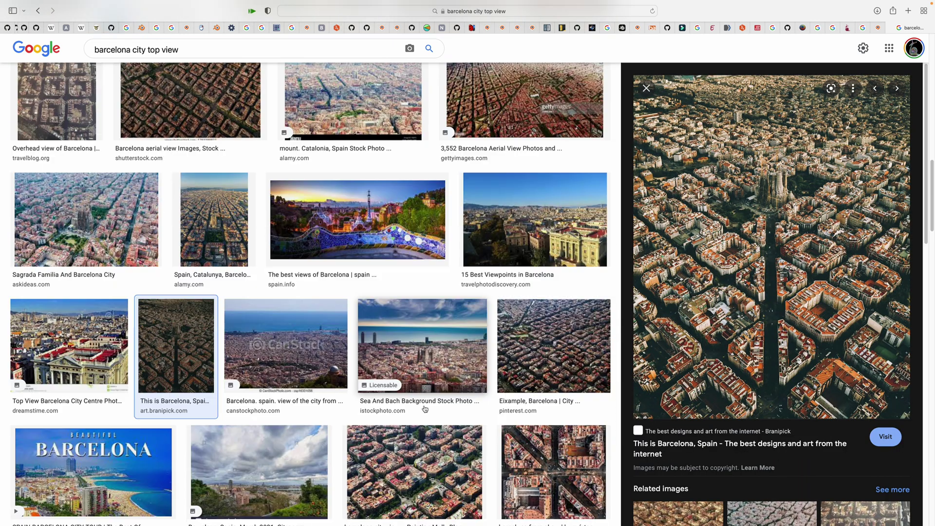
pyautogui.click(548, 349)
pyautogui.scroll(-4, 549, 348)
pyautogui.scroll(3, 439, 350)
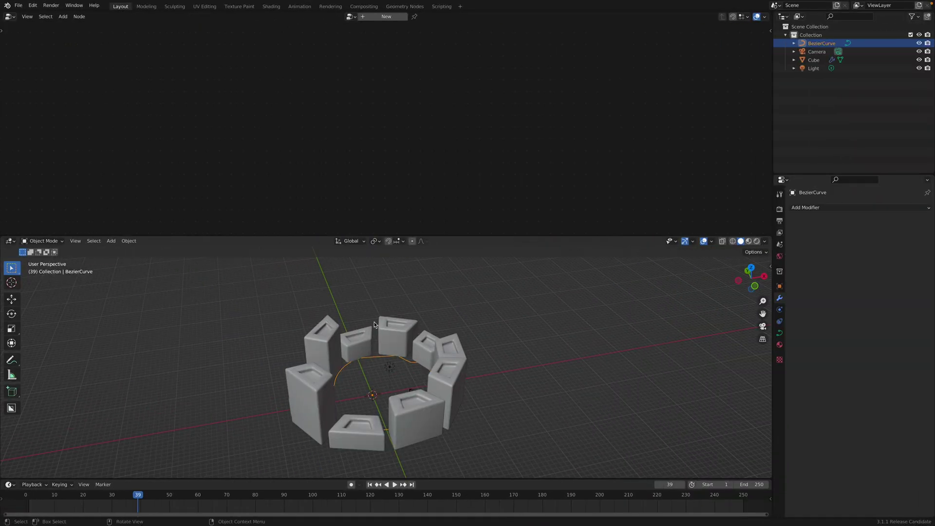
# Switch back to Blender and open the recent file grease_city_004.blend, discarding the changes to the current file
pyautogui.click(20, 7)
pyautogui.moveTo(60, 32)
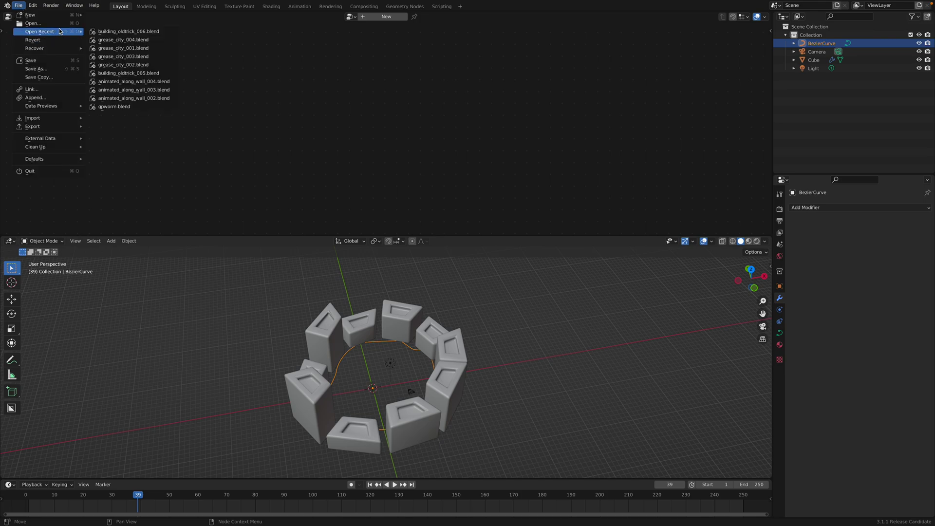
pyautogui.click(116, 41)
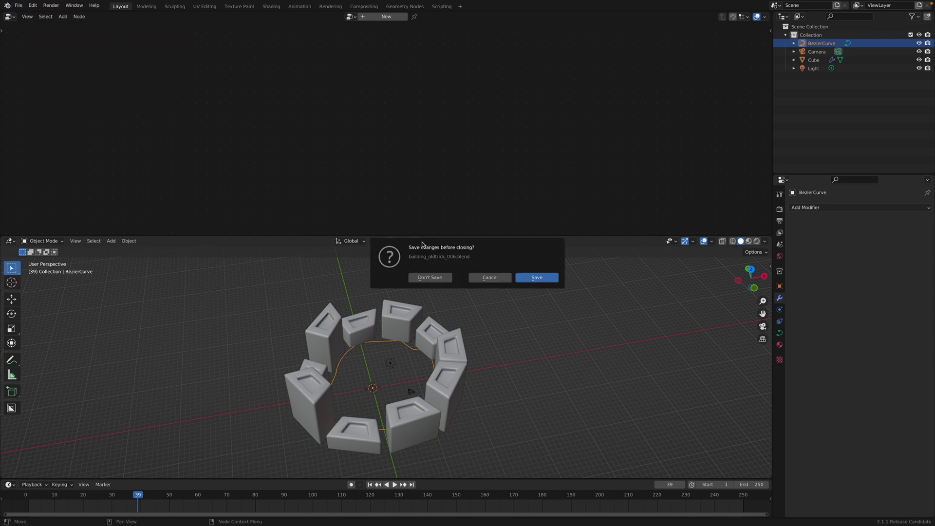
pyautogui.click(431, 277)
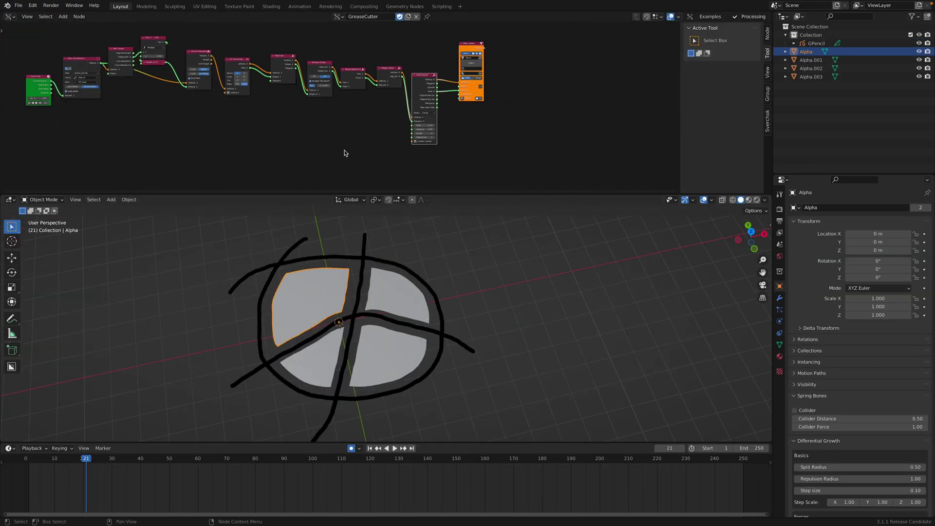
# Select the cut cells Alpha.001, Alpha.003 and Alpha.002 in turn to inspect them as separate objects
pyautogui.click(811, 60)
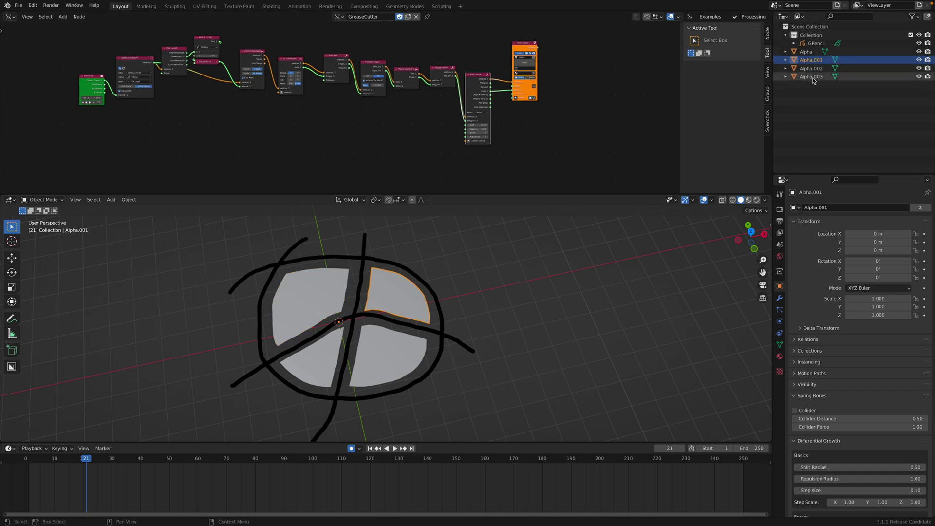
pyautogui.click(812, 78)
pyautogui.click(813, 68)
pyautogui.click(813, 60)
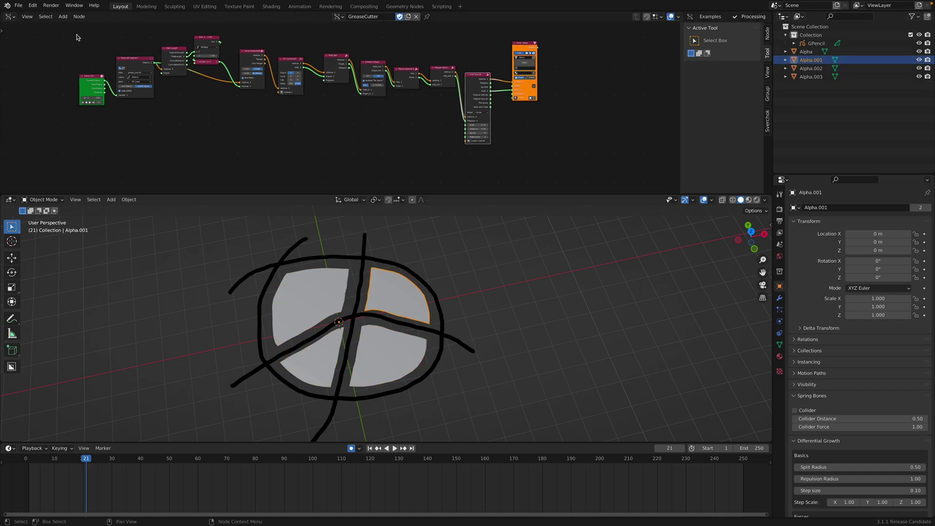
# Open the recent file grease_city_003.blend without saving the current one
pyautogui.click(19, 5)
pyautogui.moveTo(35, 32)
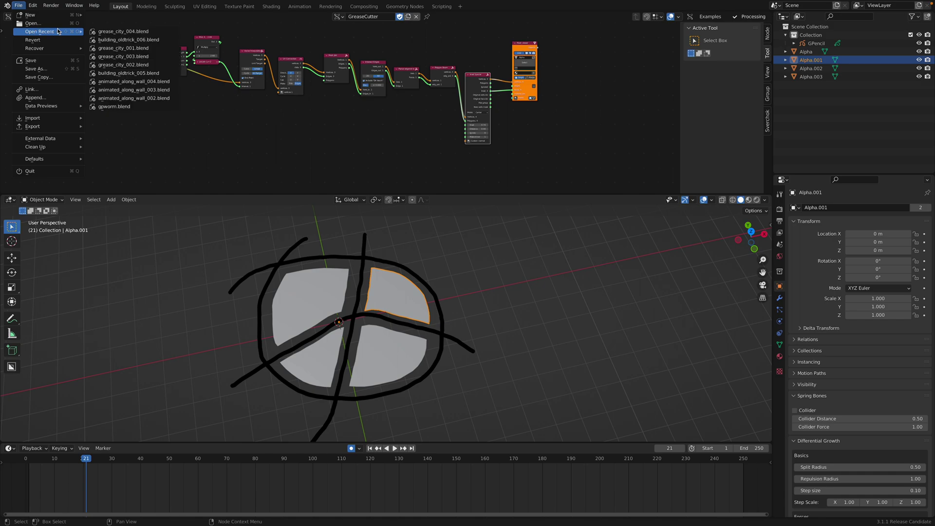
pyautogui.click(142, 58)
pyautogui.click(431, 273)
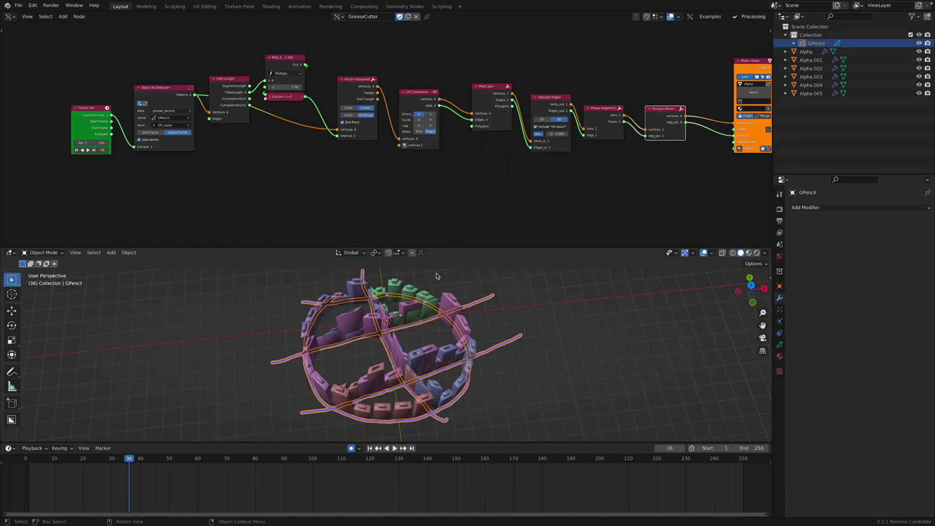
# Select the green building block Alpha and copy the object
pyautogui.click(447, 305)
pyautogui.click(429, 319)
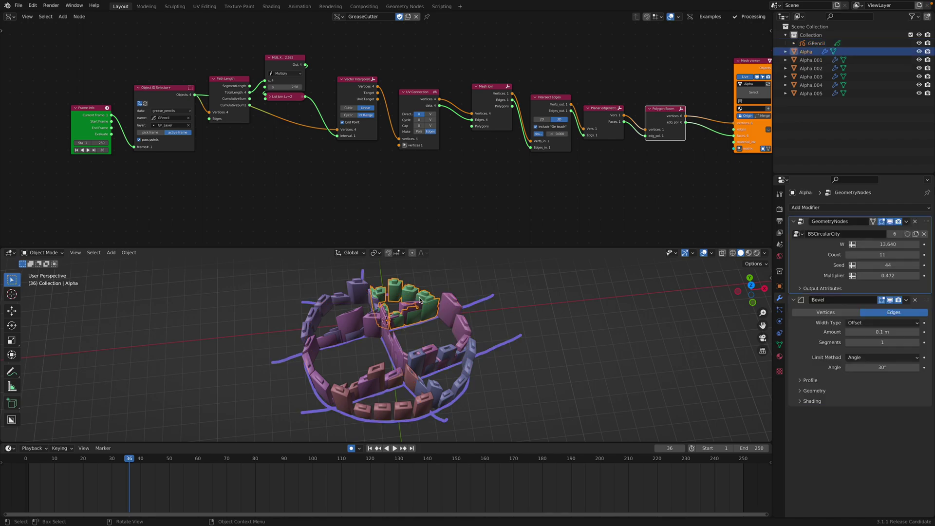
pyautogui.hotkey('ctrl', 'c')
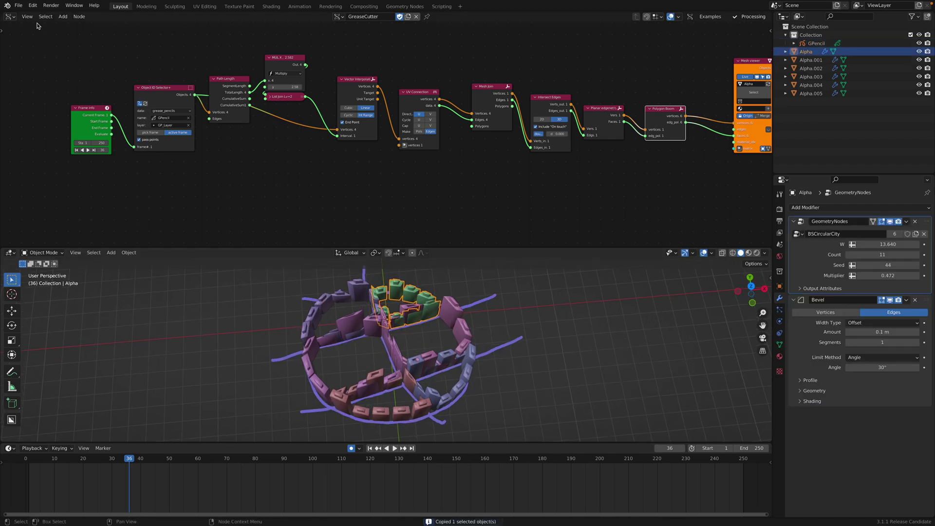
# Reopen grease_city_004.blend from the recent files without saving grease_city_003.blend
pyautogui.click(18, 5)
pyautogui.moveTo(38, 31)
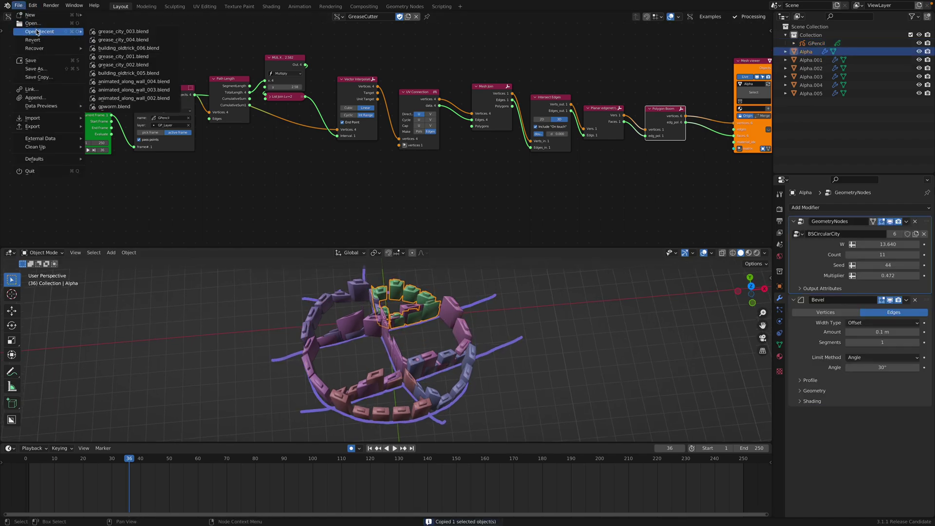
pyautogui.click(106, 39)
pyautogui.click(431, 282)
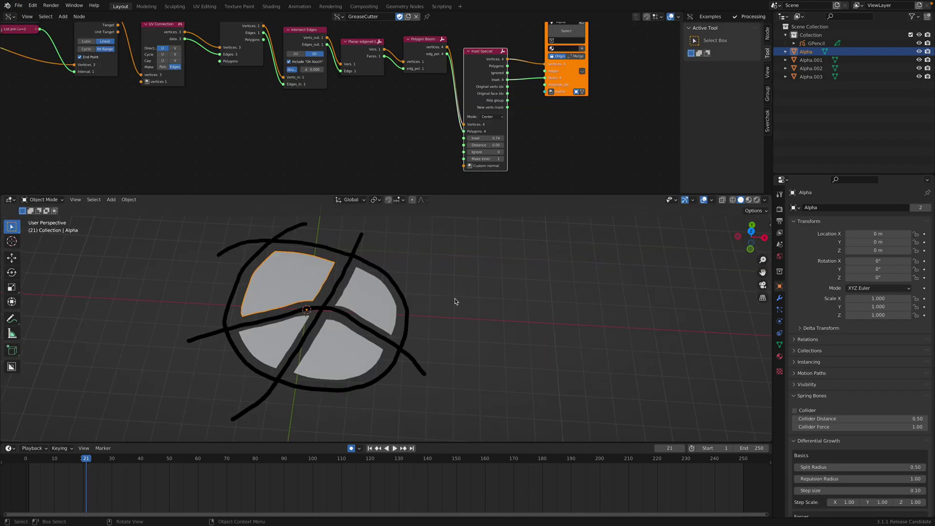
# Paste the copied building block and move it along X to about 5.15 m, beside the drawn cells
pyautogui.hotkey('ctrl', 'v')
pyautogui.press('g')
pyautogui.press('x')
pyautogui.click(533, 298)
# Select several flat cells between the grease pencil strokes in turn to examine them
pyautogui.moveTo(487, 298); pyautogui.dragTo(503, 303, button='middle')
pyautogui.click(352, 297)
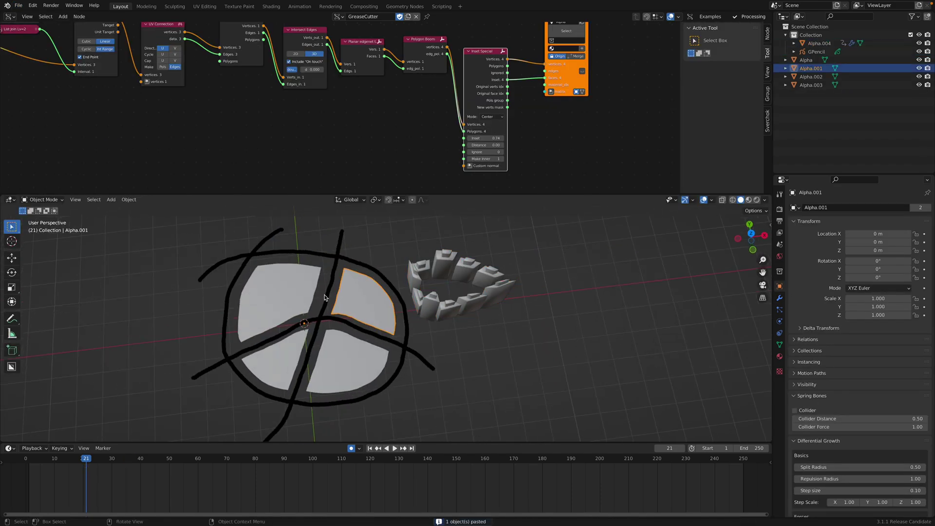
pyautogui.click(307, 302)
pyautogui.scroll(1, 301, 358)
pyautogui.moveTo(301, 356); pyautogui.dragTo(307, 352, button='middle')
pyautogui.click(274, 379)
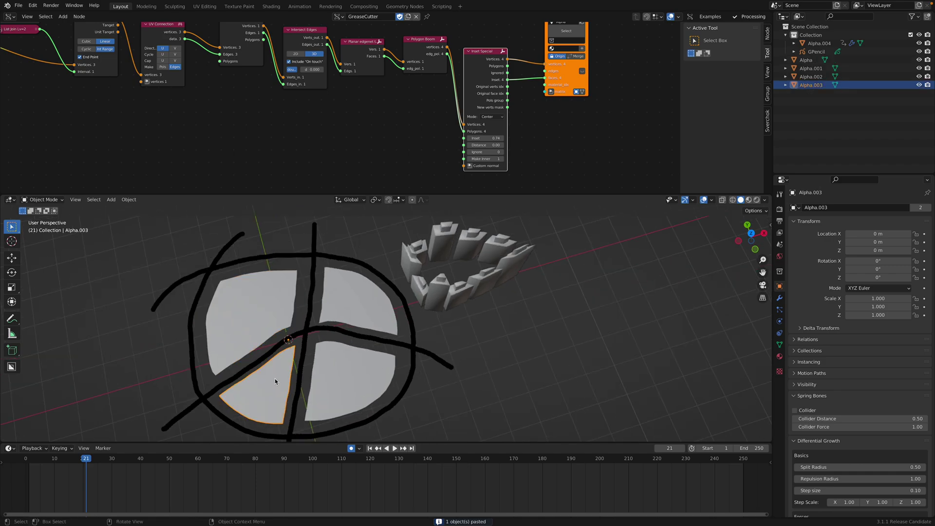
# Copy the modifiers from the pasted building block Alpha.004 to the cell Alpha.002, then deselect both
pyautogui.click(334, 372)
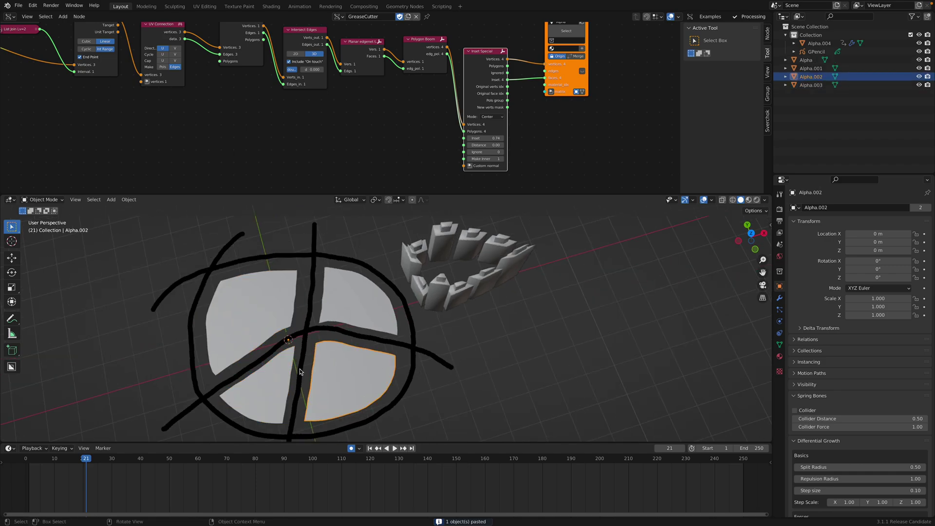
pyautogui.keyDown('shift'); pyautogui.click(427, 286); pyautogui.keyUp('shift')
pyautogui.moveTo(428, 286); pyautogui.dragTo(484, 313, button='middle')
pyautogui.hotkey('ctrl', 'l')
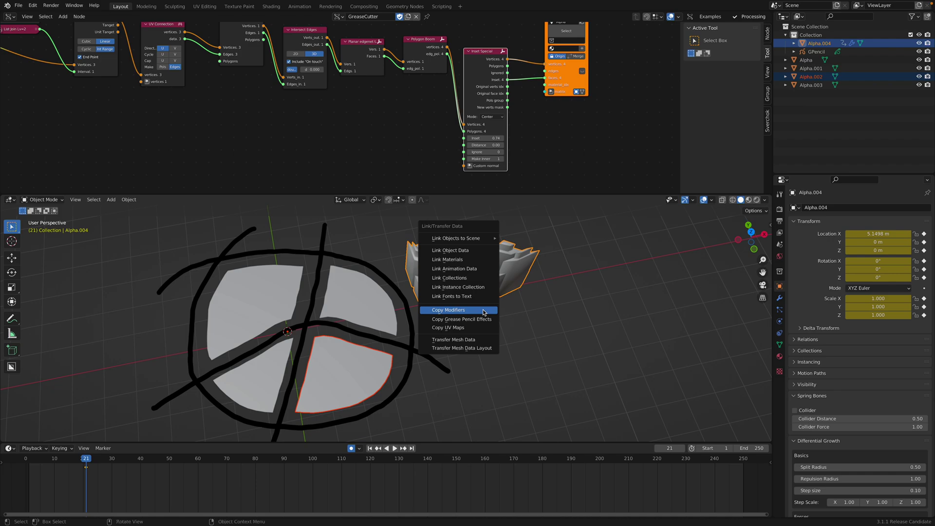
pyautogui.click(483, 312)
pyautogui.click(486, 342)
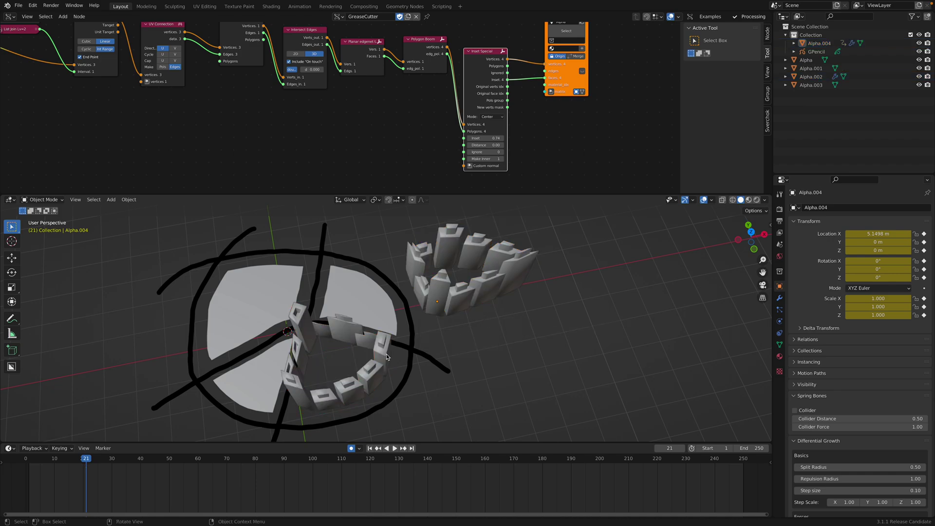
# Select Alpha.002 and show its whole BSCircularCity tree in the Geometry Node Editor with the sidebar hidden
pyautogui.click(384, 356)
pyautogui.moveTo(383, 375); pyautogui.dragTo(380, 396, button='middle')
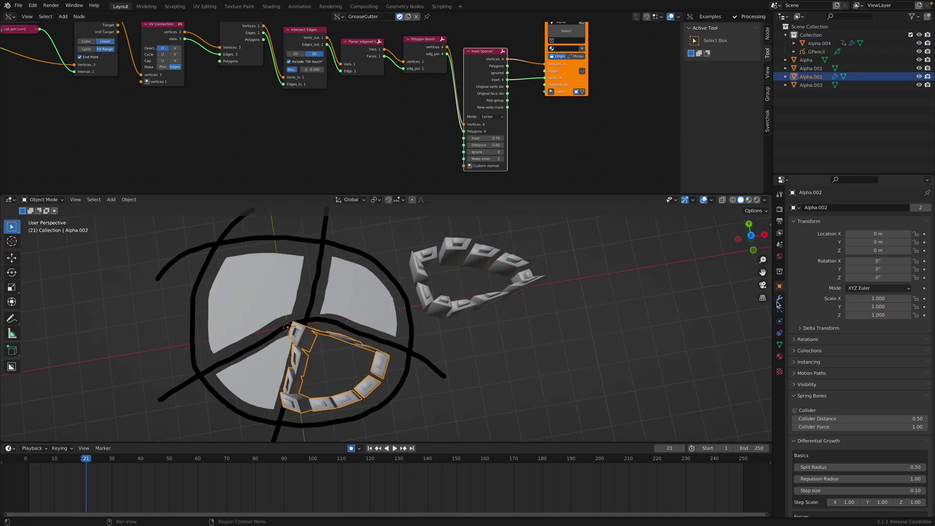
pyautogui.click(10, 16)
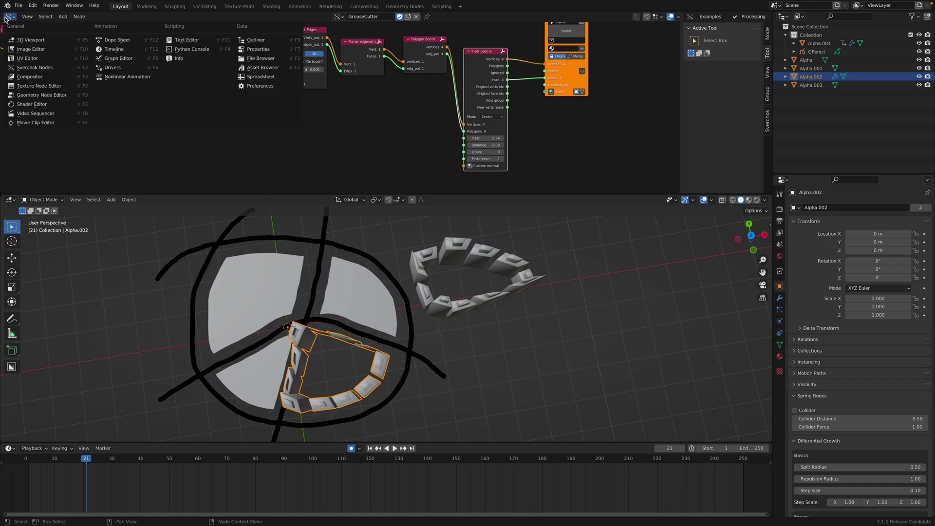
pyautogui.click(42, 95)
pyautogui.press('Home')
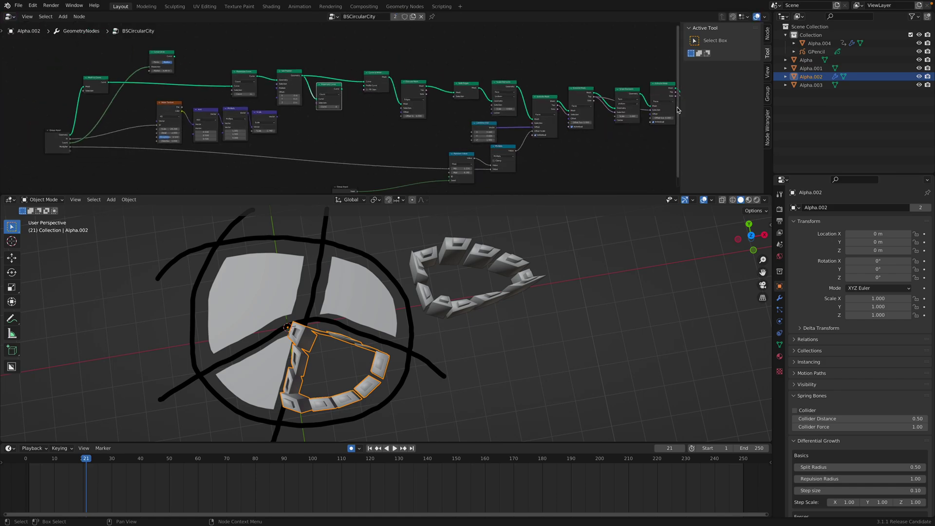
pyautogui.press('n')
pyautogui.press('Home')
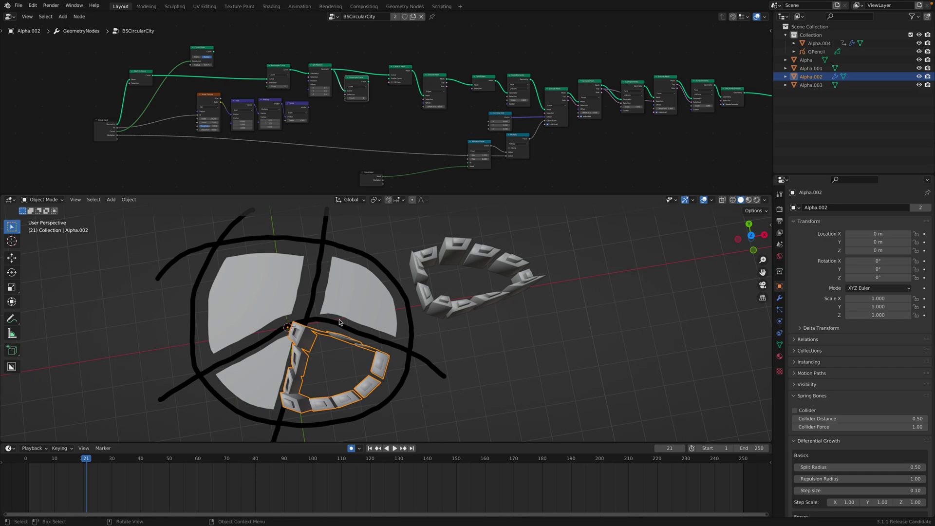
pyautogui.scroll(5, 453, 140)
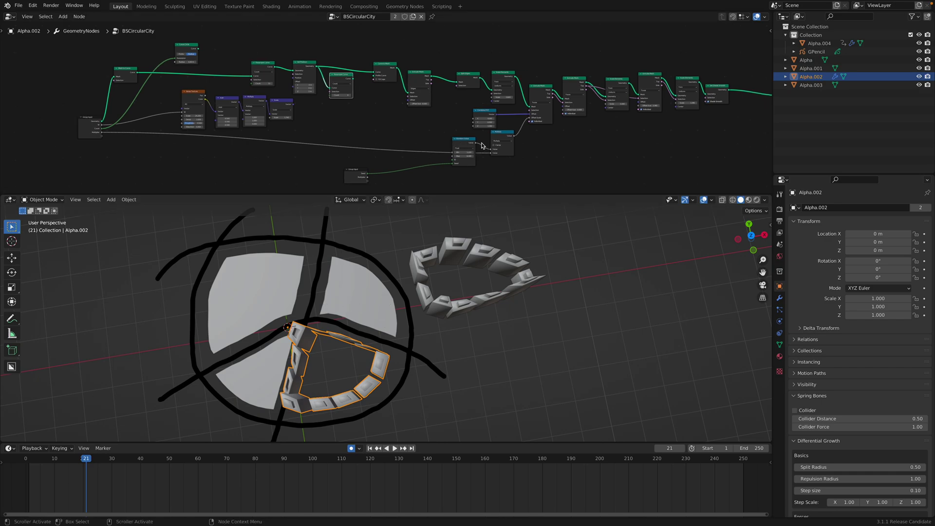
pyautogui.scroll(1, 440, 116)
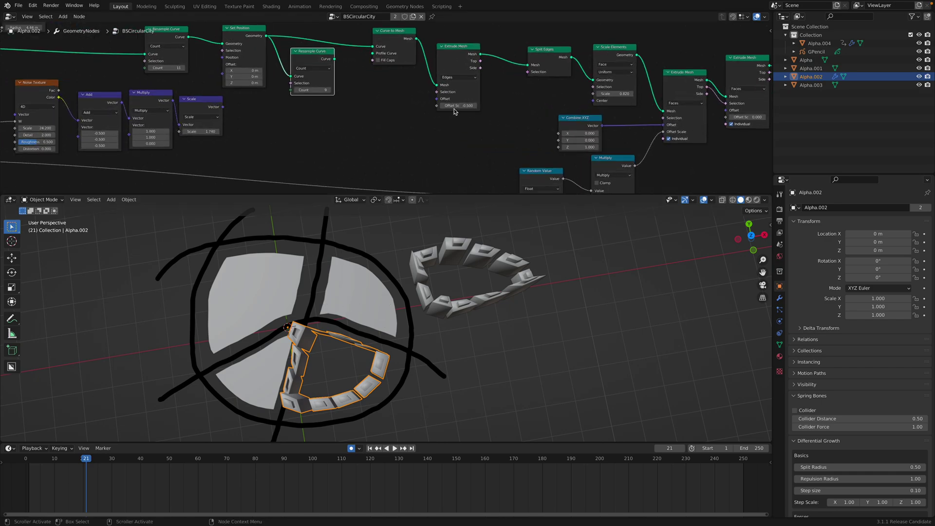
# Increase the edge Extrude Mesh node's offset scale, then set the origin of cell Alpha.002 to its geometry
pyautogui.moveTo(454, 112); pyautogui.dragTo(474, 107)
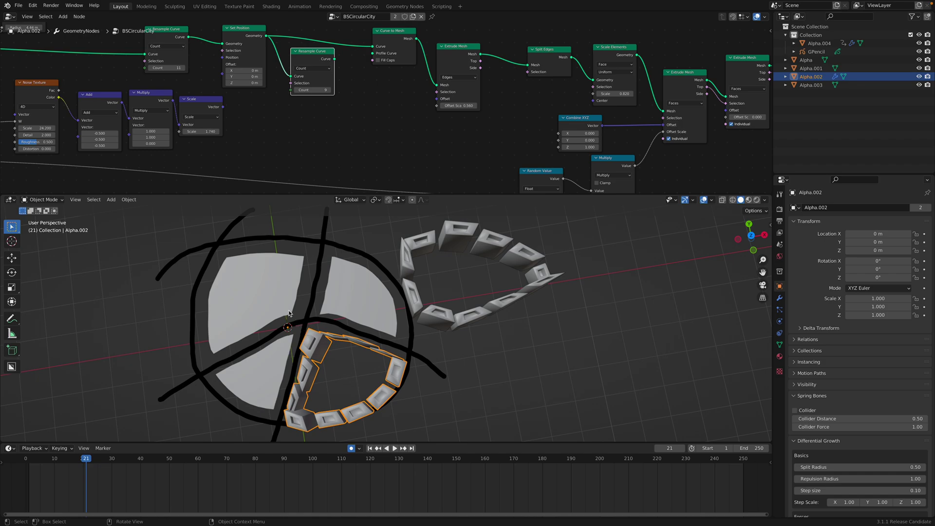
pyautogui.click(275, 295)
pyautogui.keyDown('shift'); pyautogui.click(347, 298); pyautogui.keyUp('shift')
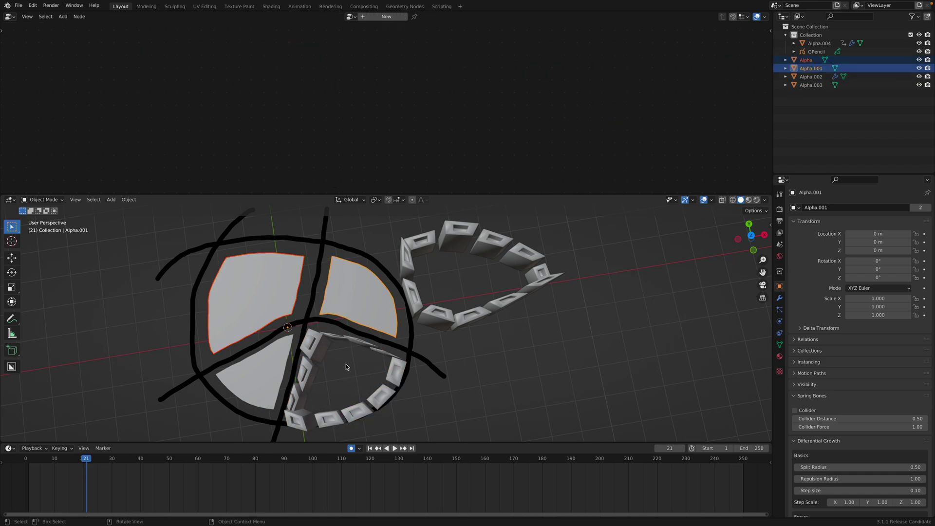
pyautogui.click(346, 363)
pyautogui.click(324, 346)
pyautogui.rightClick(326, 347)
pyautogui.moveTo(325, 344)
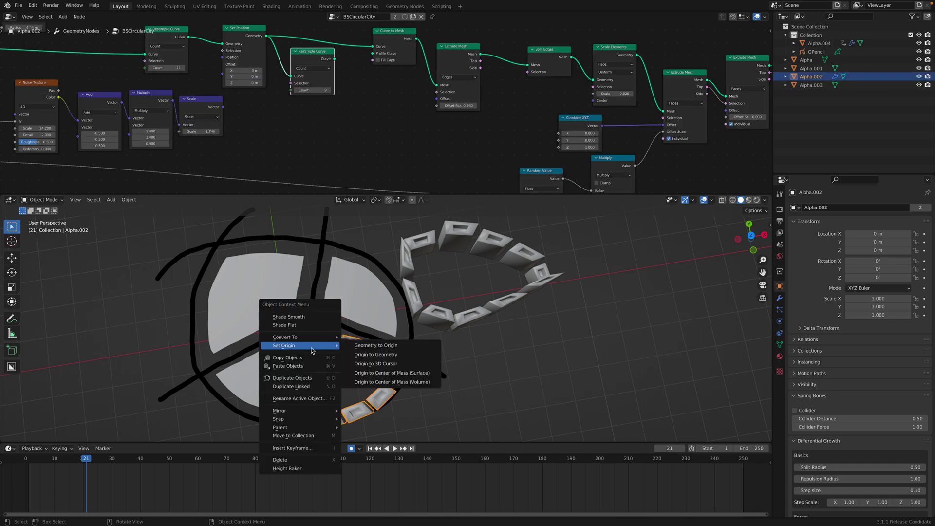
pyautogui.click(367, 356)
pyautogui.click(479, 369)
pyautogui.moveTo(387, 404)
pyautogui.mouseDown(button='middle')
pyautogui.moveTo(384, 373)
pyautogui.moveTo(383, 399)
pyautogui.mouseUp(button='middle')
pyautogui.click(383, 350)
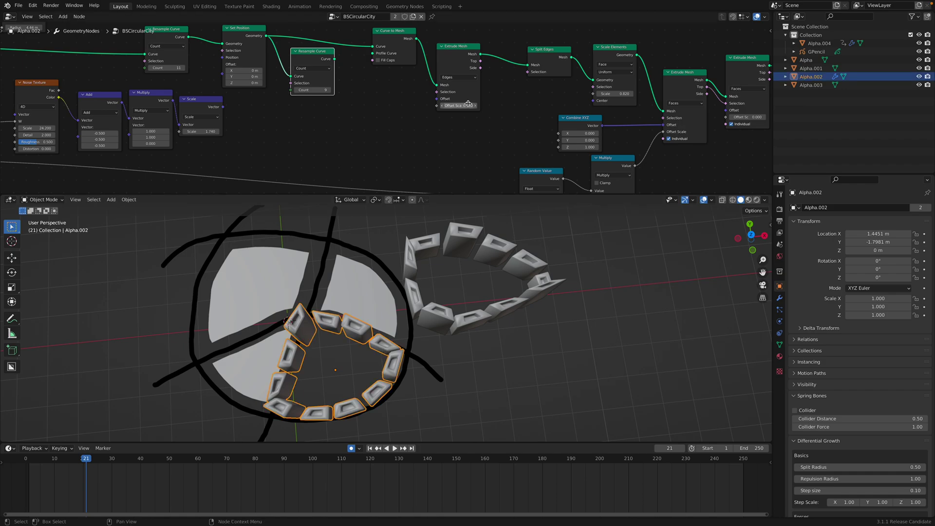
# Set the edge Extrude Mesh node's offset scale to -0.580 so the buildings of Alpha.002 extrude inward
pyautogui.moveTo(460, 105); pyautogui.dragTo(494, 105)
pyautogui.click(468, 107)
pyautogui.write('-2')
pyautogui.press('Return')
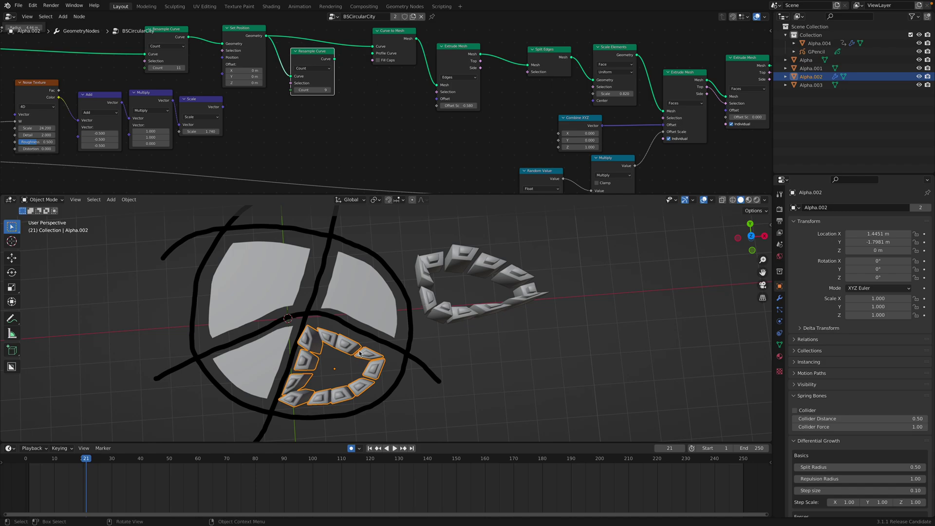
pyautogui.moveTo(437, 385); pyautogui.dragTo(430, 355, button='middle')
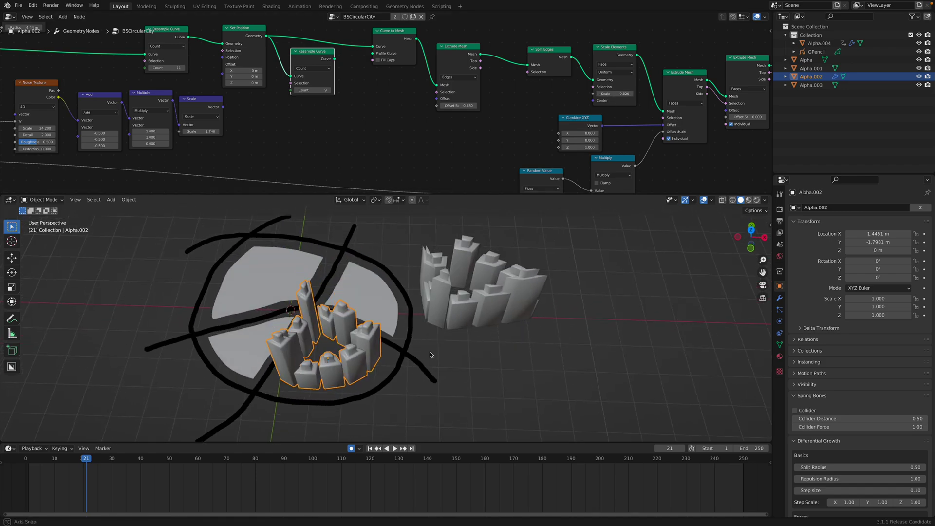
# Set the origins of the flat cells Alpha.001, Alpha and Alpha.003 to their geometry
pyautogui.moveTo(349, 323); pyautogui.dragTo(350, 294, button='middle')
pyautogui.click(350, 294)
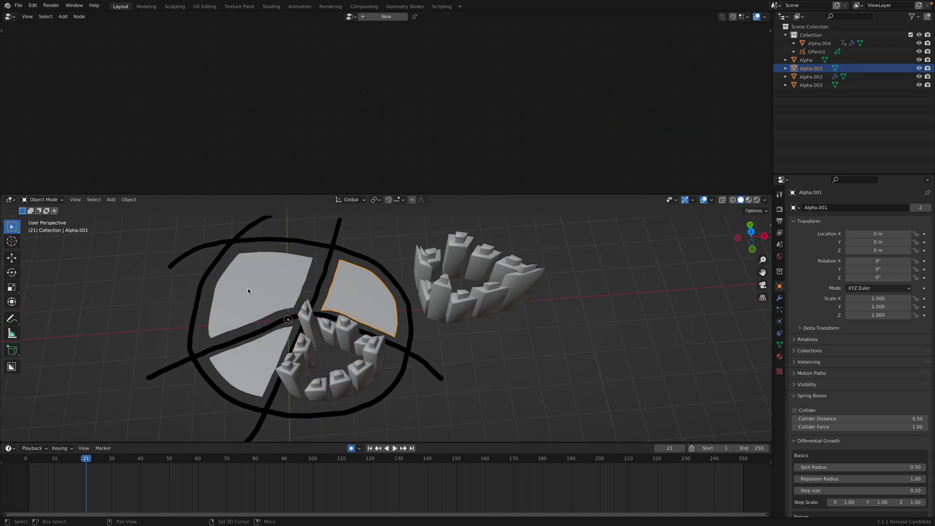
pyautogui.keyDown('shift'); pyautogui.click(247, 288); pyautogui.keyUp('shift')
pyautogui.keyDown('shift'); pyautogui.click(256, 349); pyautogui.keyUp('shift')
pyautogui.moveTo(256, 349); pyautogui.dragTo(289, 303, button='middle')
pyautogui.rightClick(289, 303)
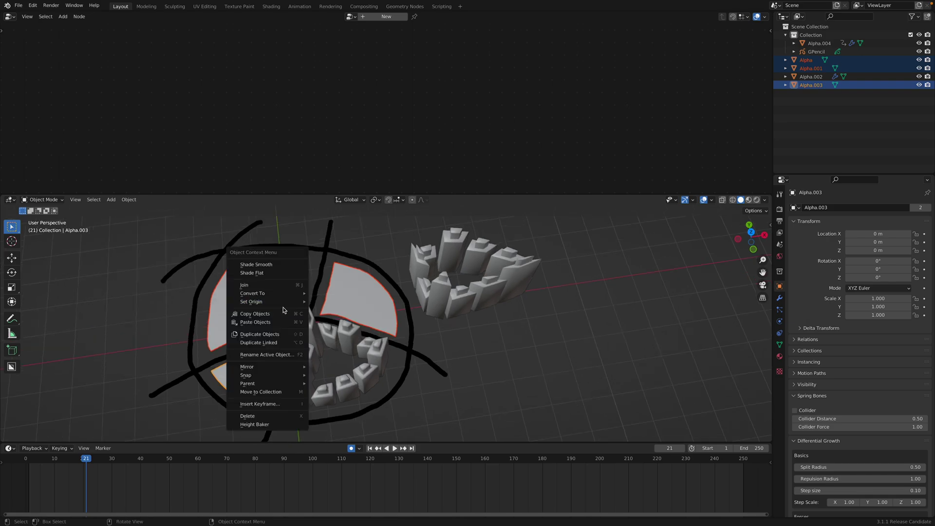
pyautogui.moveTo(289, 305)
pyautogui.click(341, 310)
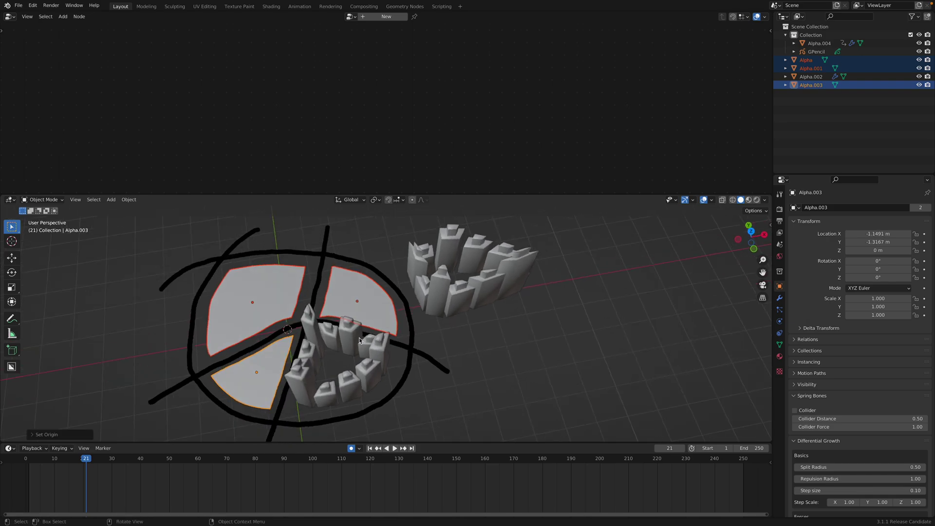
# Copy the modifiers of Alpha.002 to the other three cells, and delete the pasted building block Alpha.004
pyautogui.click(354, 351)
pyautogui.hotkey('ctrl', 'l')
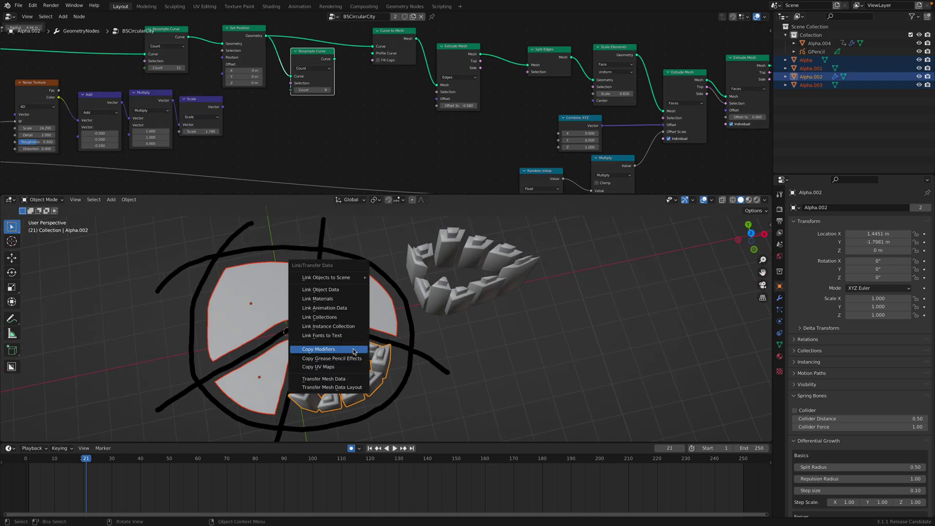
pyautogui.click(354, 350)
pyautogui.moveTo(488, 327); pyautogui.dragTo(270, 392, button='middle')
pyautogui.press('Delete')
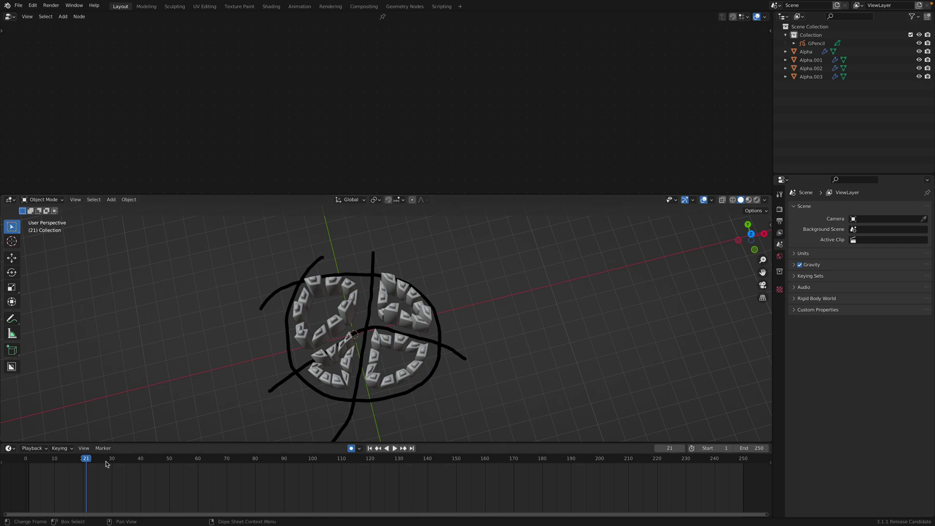
# Scrub the animation through frame 27 and back to frame 5 to check the buildings on other stroke layouts
pyautogui.press('space')
pyautogui.moveTo(152, 463); pyautogui.dragTo(103, 462)
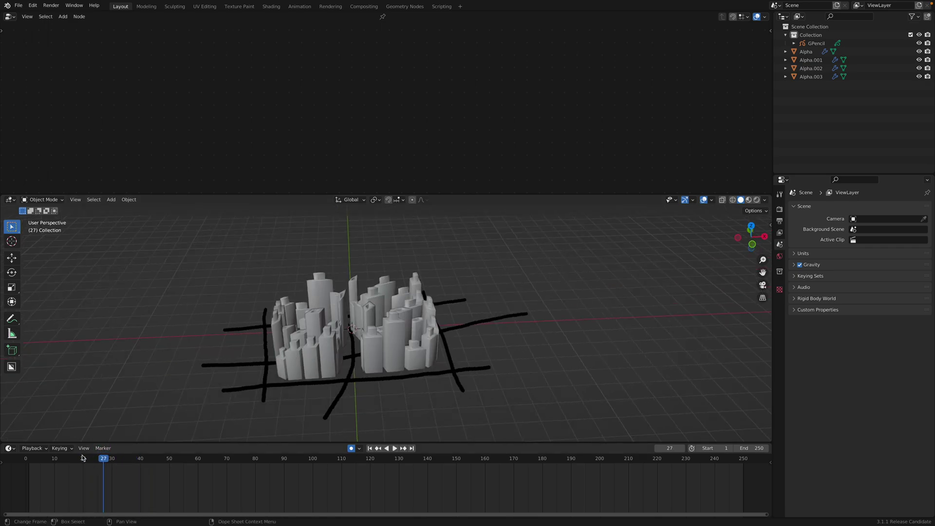
pyautogui.moveTo(104, 462); pyautogui.dragTo(39, 457)
# Set the origin of the flat cell Alpha.004 to its geometry
pyautogui.click(334, 356)
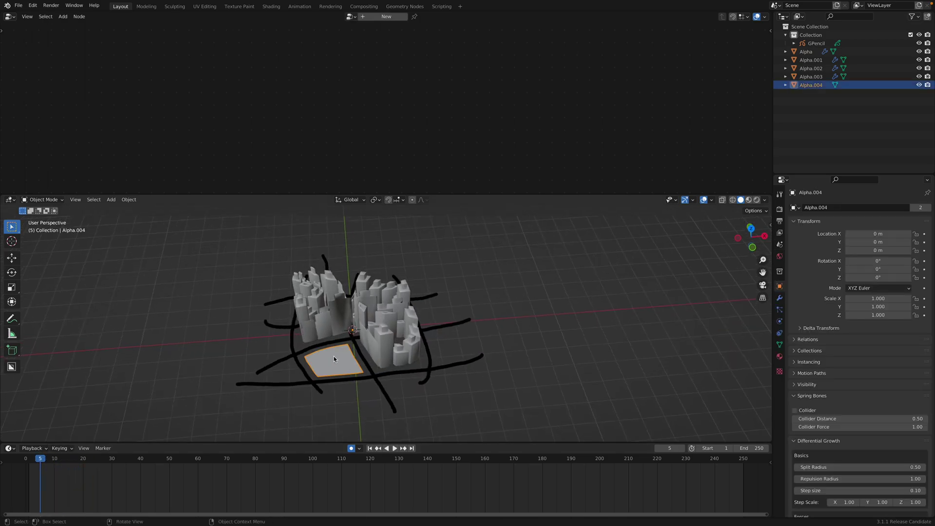
pyautogui.moveTo(334, 355)
pyautogui.mouseDown(button='middle')
pyautogui.moveTo(377, 366)
pyautogui.moveTo(338, 326)
pyautogui.mouseUp(button='middle')
pyautogui.rightClick(340, 329)
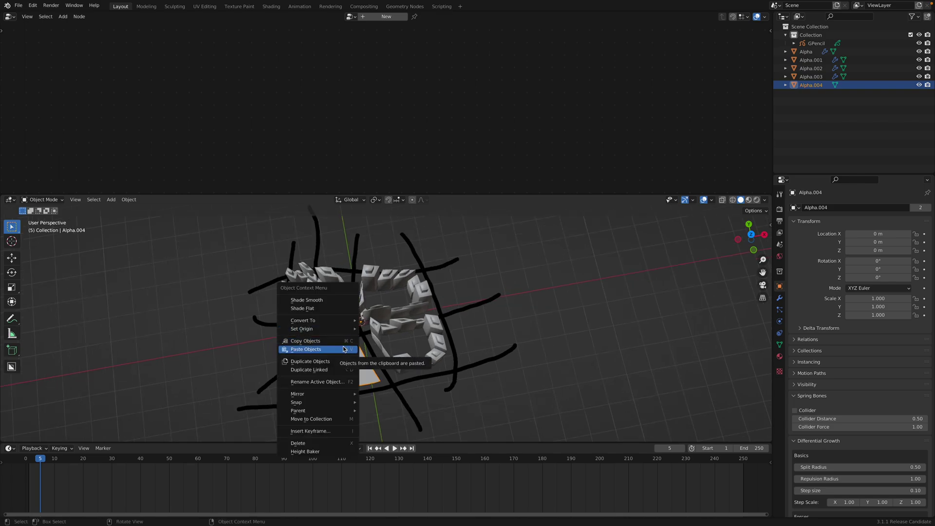
pyautogui.rightClick(357, 365)
pyautogui.moveTo(358, 367)
pyautogui.click(409, 373)
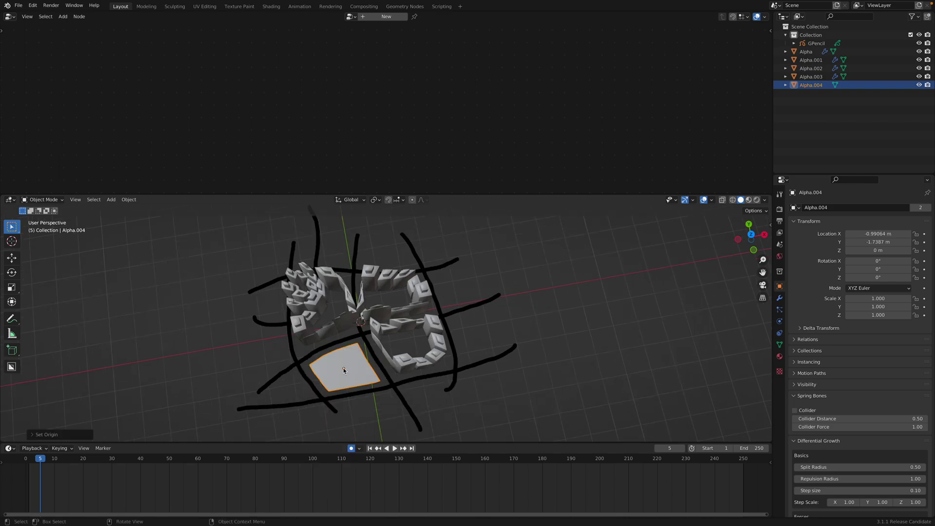
# Add Alpha.003, Alpha.002 and Alpha.001 to the selection and try to copy the modifiers of Alpha.001 to the other cells
pyautogui.moveTo(409, 373); pyautogui.dragTo(360, 358, button='middle')
pyautogui.scroll(2, 343, 347)
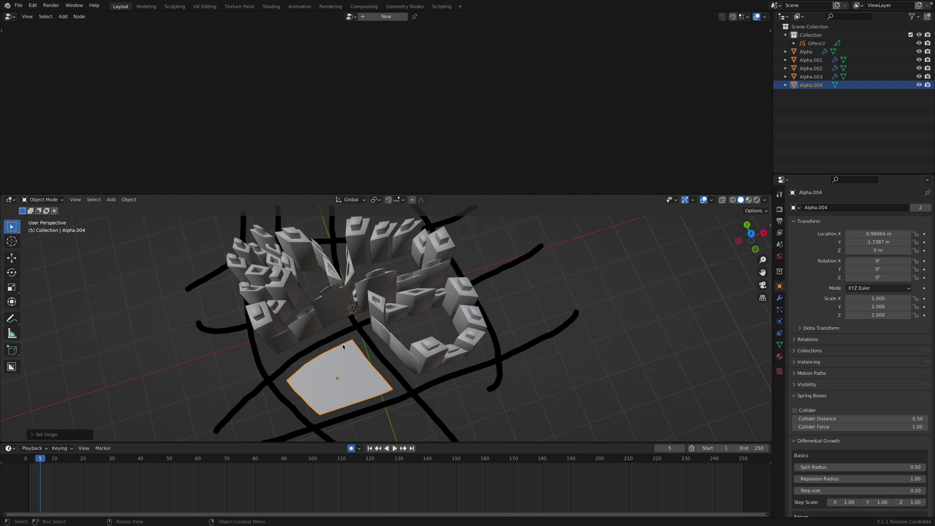
pyautogui.moveTo(343, 347); pyautogui.dragTo(377, 299, button='middle')
pyautogui.keyDown('shift'); pyautogui.click(379, 298); pyautogui.keyUp('shift')
pyautogui.keyDown('shift'); pyautogui.click(360, 276); pyautogui.keyUp('shift')
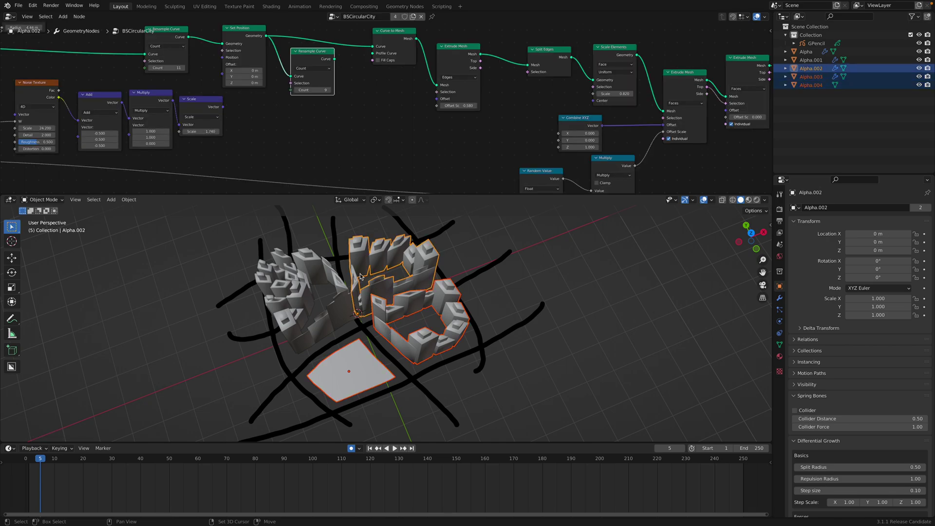
pyautogui.keyDown('shift'); pyautogui.click(310, 282); pyautogui.keyUp('shift')
pyautogui.scroll(-3, 324, 98)
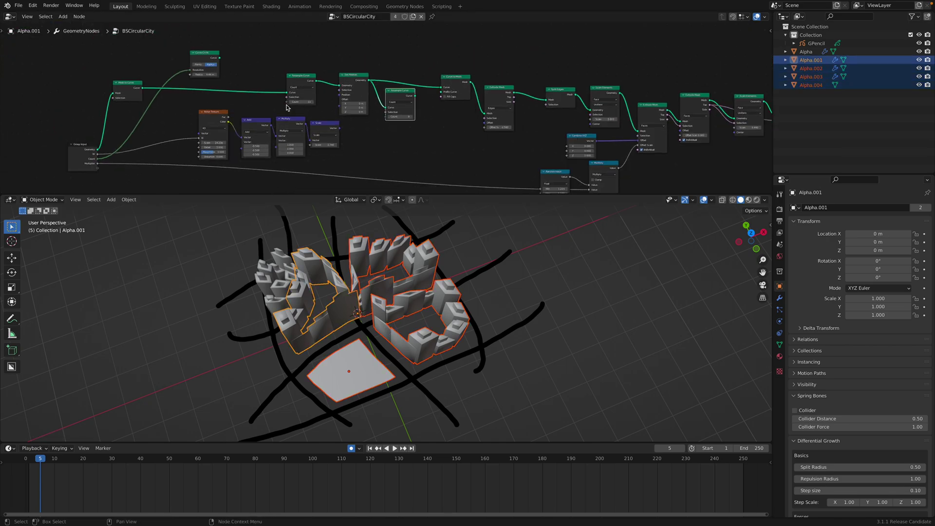
pyautogui.scroll(1, 289, 120)
pyautogui.hotkey('ctrl', 'l')
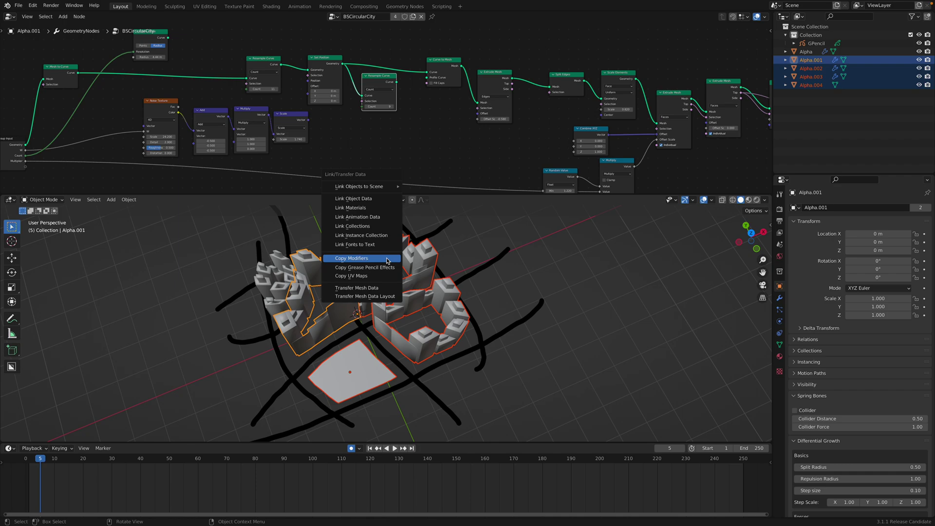
pyautogui.click(389, 261)
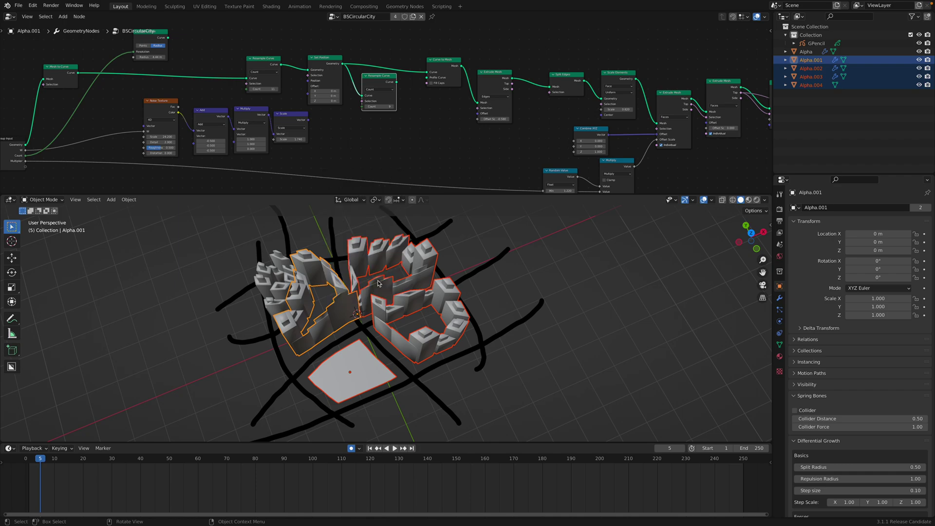
# Set the origins of all four selected cells to their geometry
pyautogui.scroll(2, 378, 283)
pyautogui.rightClick(378, 282)
pyautogui.moveTo(378, 283)
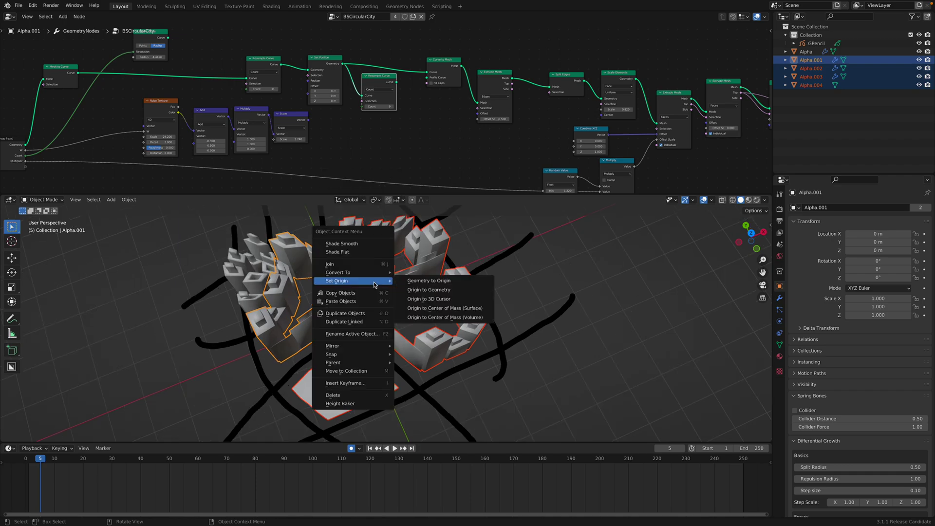
pyautogui.click(423, 291)
# Copy the modifiers of Alpha.001 to the other selected cells, then deselect everything
pyautogui.moveTo(423, 291); pyautogui.dragTo(292, 413, button='middle')
pyautogui.hotkey('ctrl', 'l')
pyautogui.click(404, 300)
pyautogui.scroll(-1, 404, 319)
pyautogui.click(503, 323)
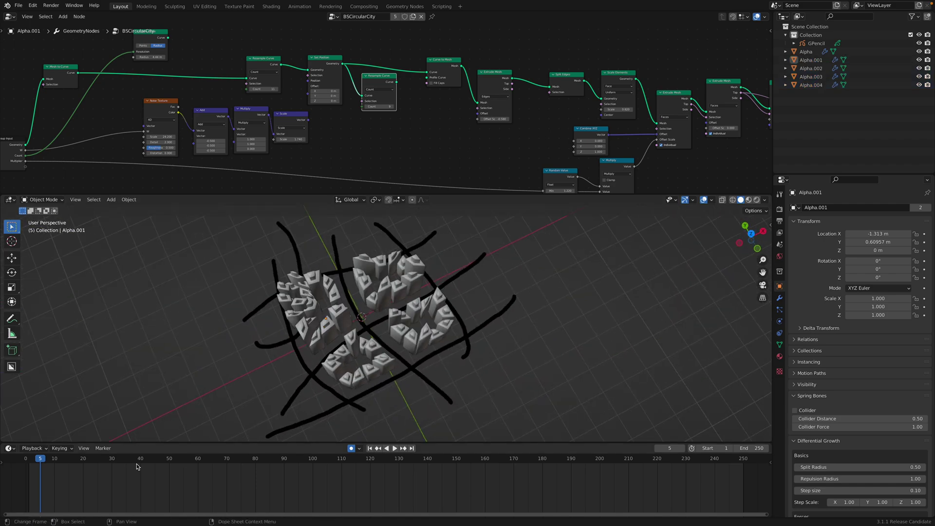
# Play and scrub the animation between frames 5 and 44 to examine how the buildings follow the changing grease pencil strokes
pyautogui.press('space')
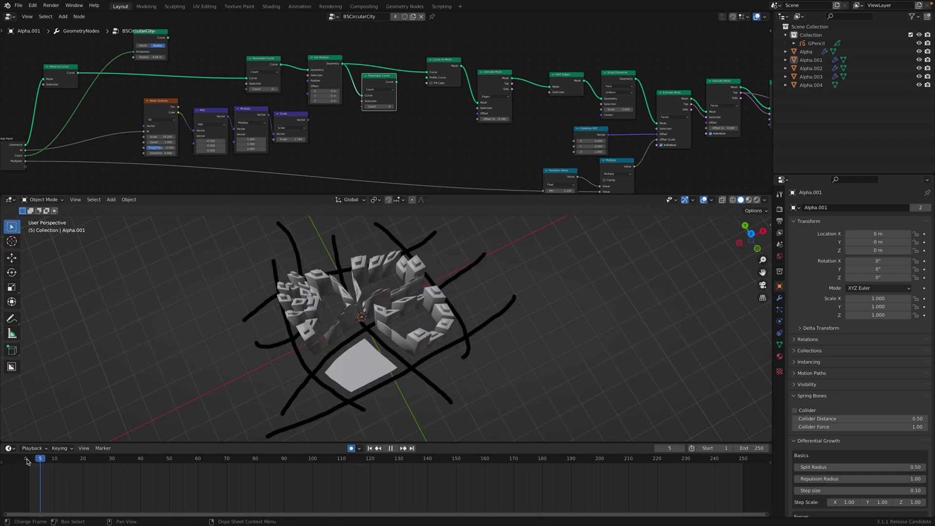
pyautogui.click(70, 460)
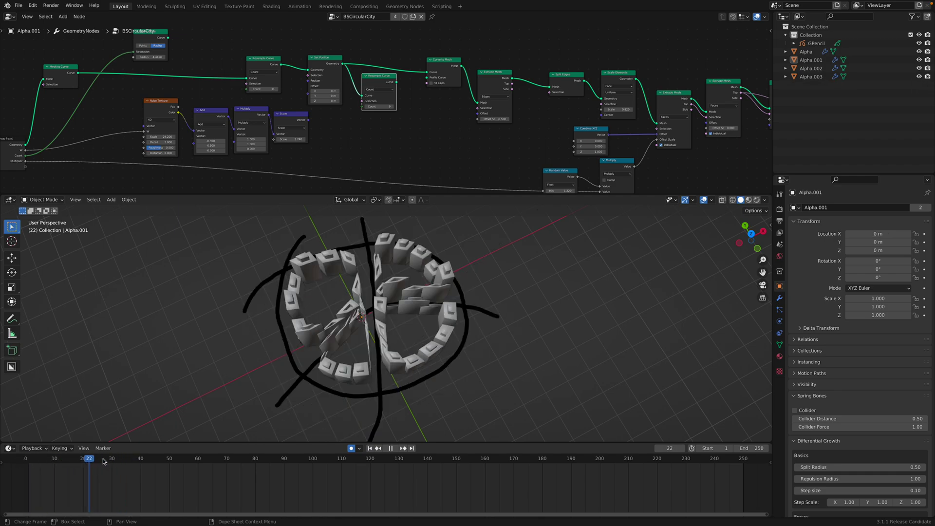
pyautogui.moveTo(87, 464); pyautogui.dragTo(129, 464)
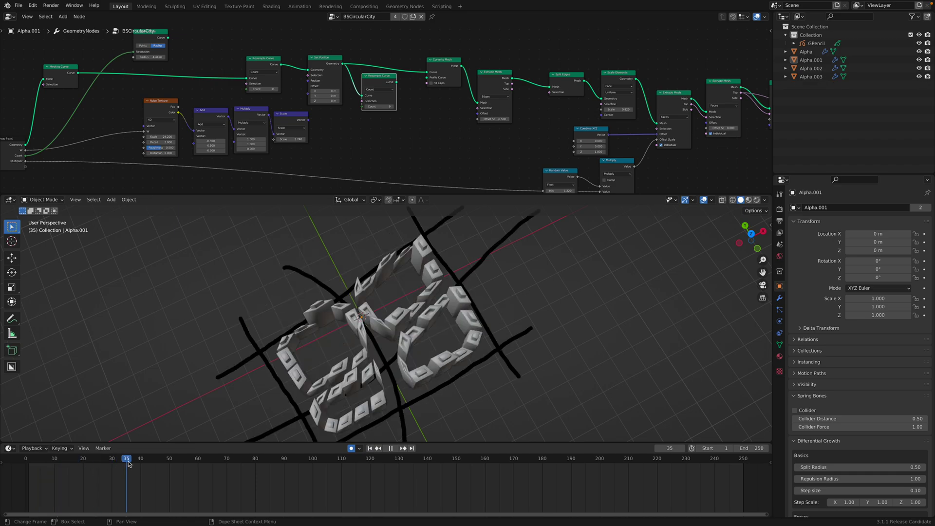
pyautogui.moveTo(190, 429); pyautogui.dragTo(356, 349, button='middle')
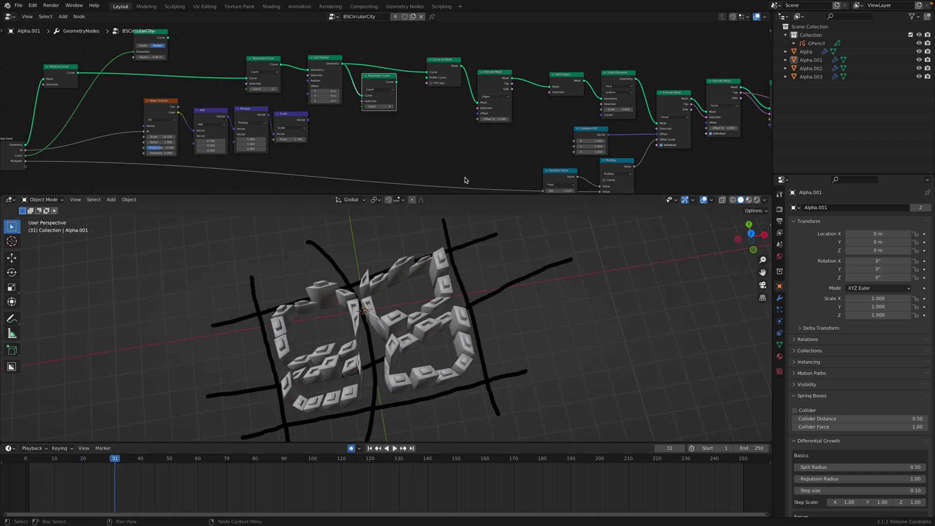
pyautogui.moveTo(463, 229); pyautogui.dragTo(461, 268, button='middle')
pyautogui.click(477, 255)
pyautogui.keyDown('shift'); pyautogui.moveTo(443, 299); pyautogui.dragTo(449, 279, button='middle'); pyautogui.keyUp('shift')
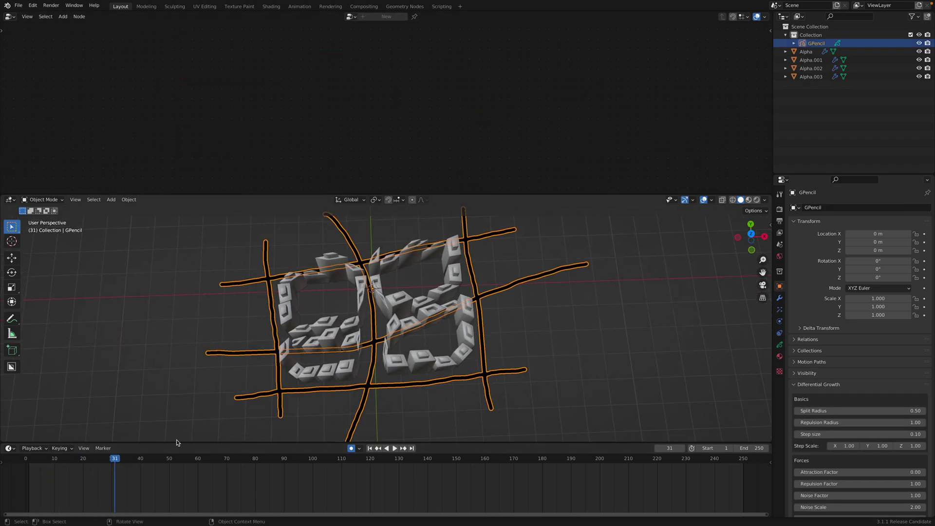
pyautogui.moveTo(120, 461)
pyautogui.mouseDown()
pyautogui.moveTo(81, 462)
pyautogui.moveTo(110, 459)
pyautogui.mouseUp()
pyautogui.moveTo(354, 358); pyautogui.dragTo(426, 344, button='middle')
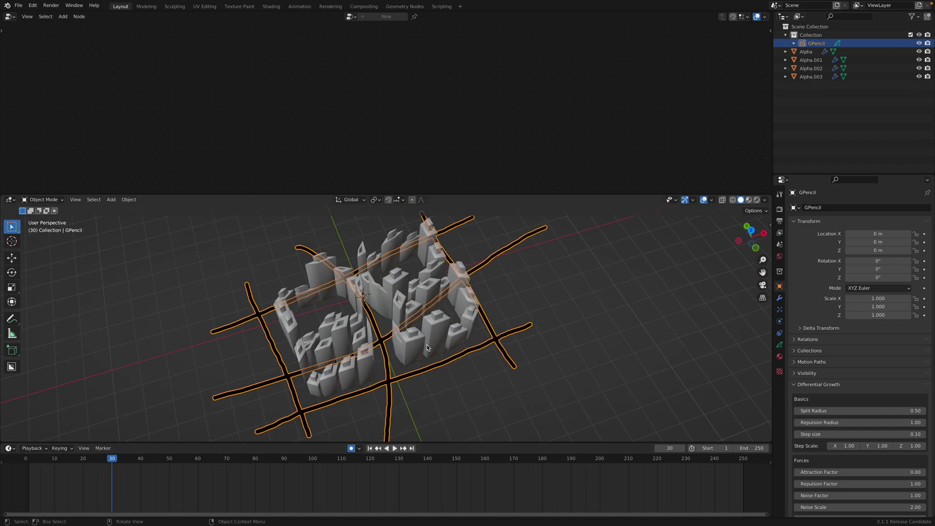
pyautogui.click(391, 357)
pyautogui.moveTo(111, 463); pyautogui.dragTo(153, 461)
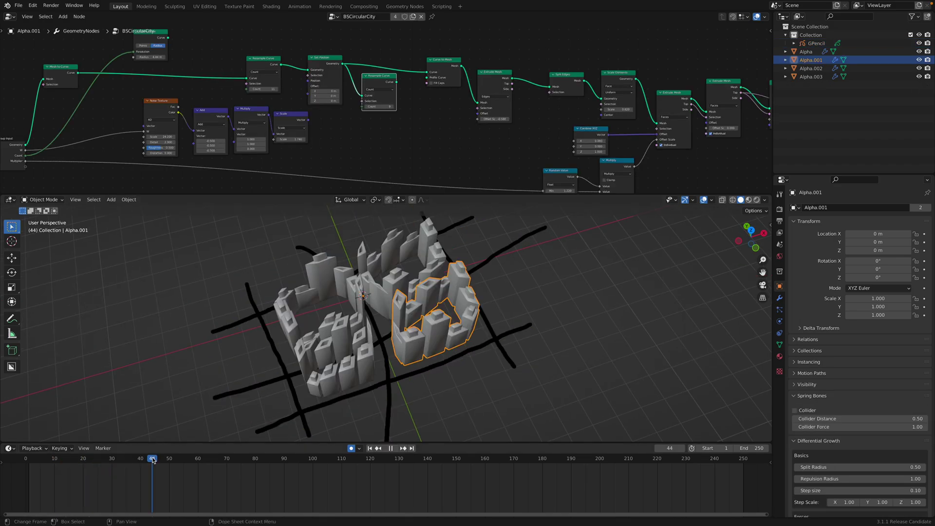
# Select the GPencil object in an enlarged top view of the scene and save the file
pyautogui.moveTo(480, 193); pyautogui.dragTo(480, 119)
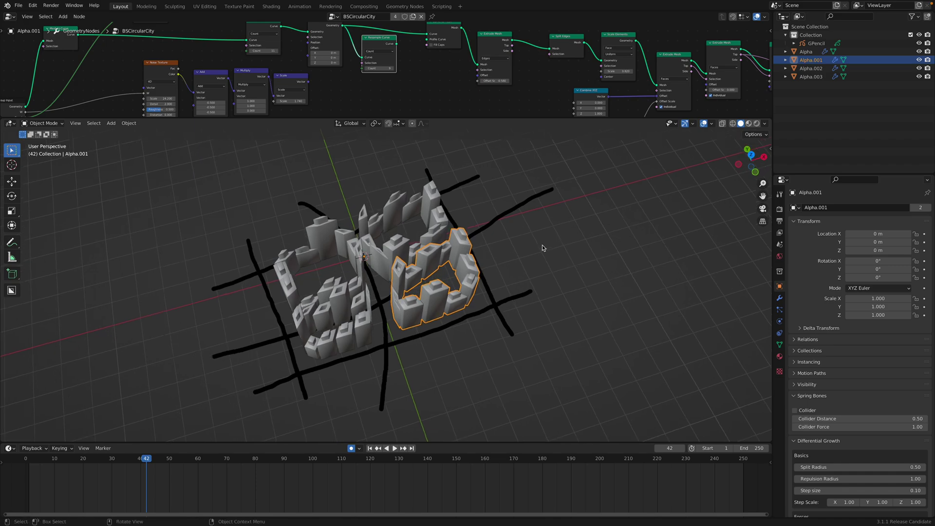
pyautogui.click(823, 45)
pyautogui.press('KP_7')
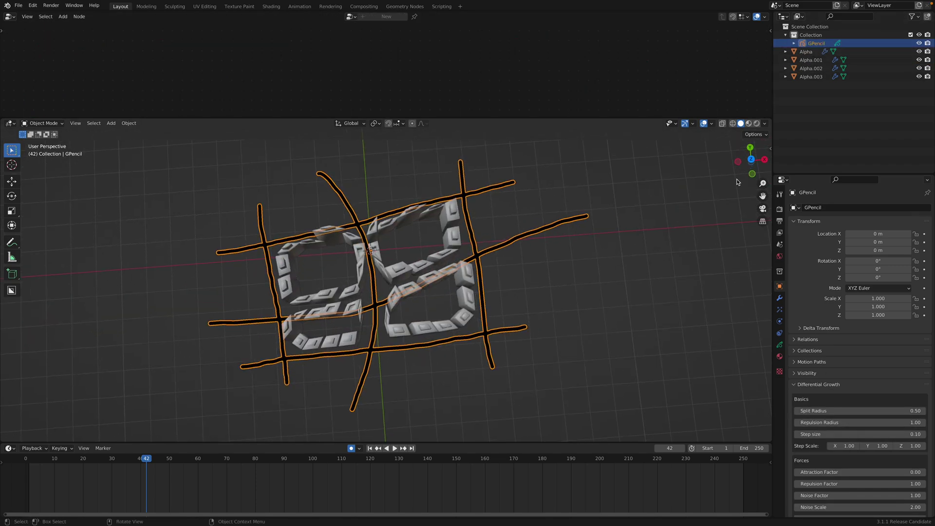
pyautogui.hotkey('ctrl', 's')
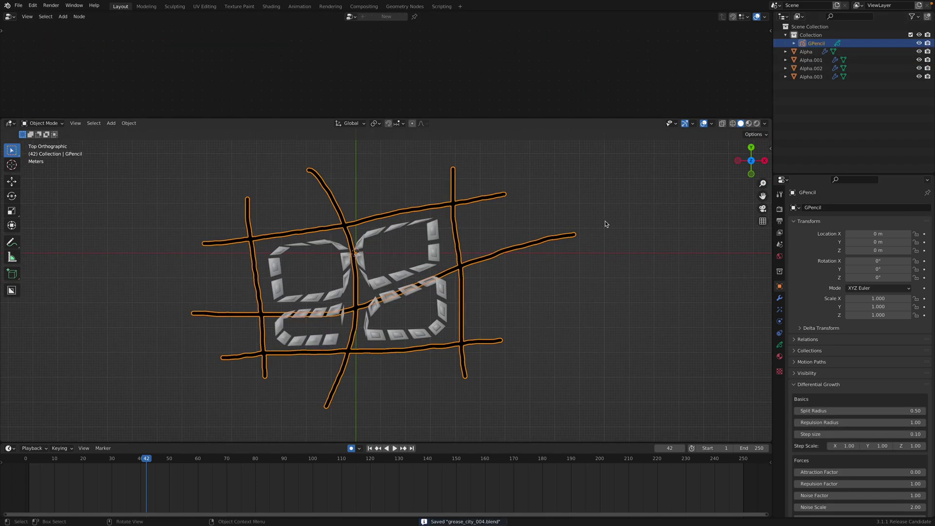
# Switch the GPencil object to Draw Mode and move to frame 39
pyautogui.click(42, 123)
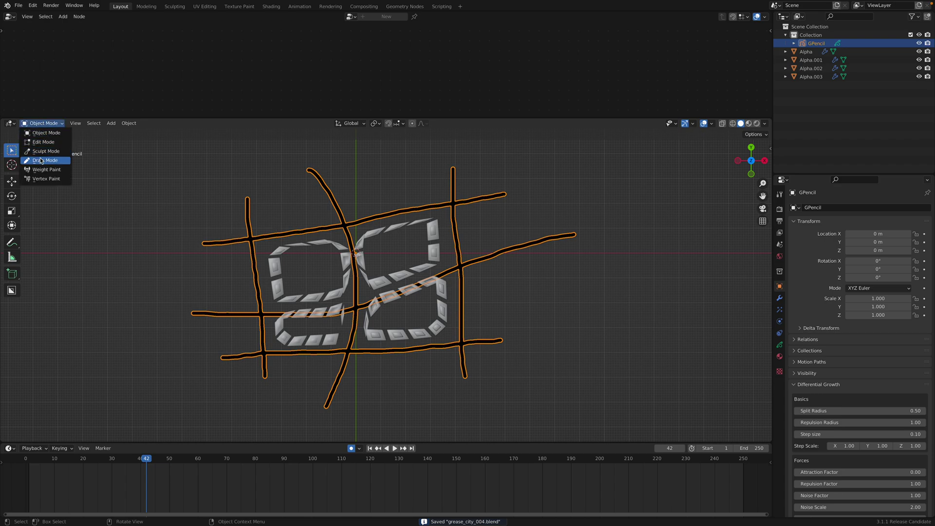
pyautogui.click(42, 161)
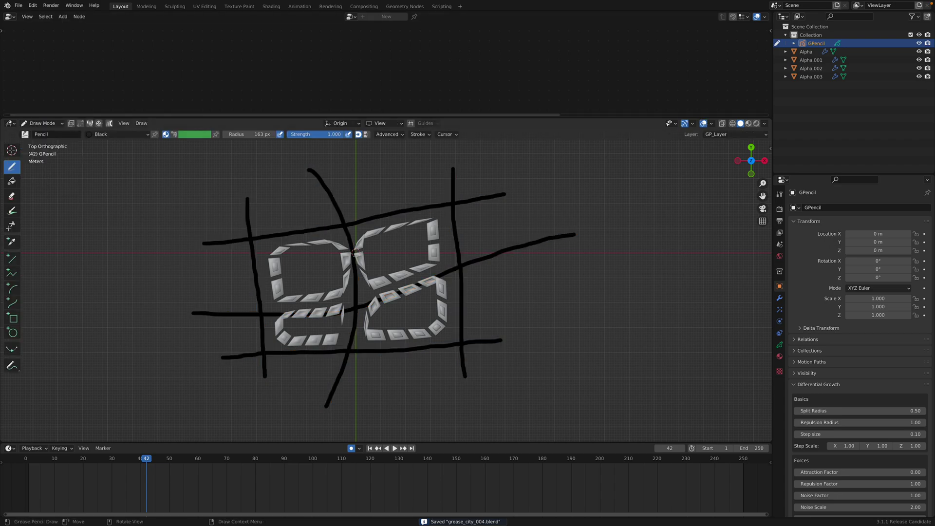
pyautogui.moveTo(145, 460)
pyautogui.mouseDown()
pyautogui.moveTo(57, 460)
pyautogui.moveTo(137, 462)
pyautogui.mouseUp()
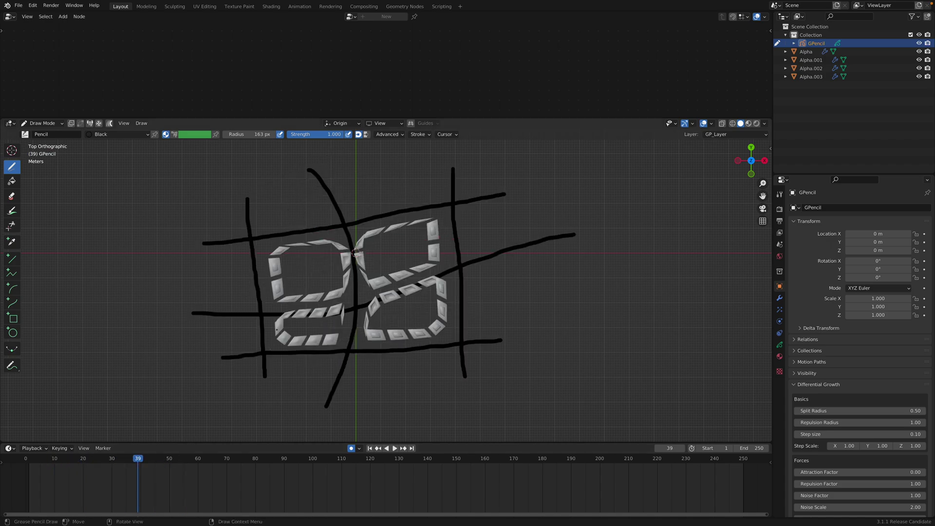
# Draw a new irregular network of crossing and curved grease pencil strokes at frame 39, and return to Object Mode
pyautogui.moveTo(214, 288); pyautogui.dragTo(365, 400)
pyautogui.moveTo(211, 335); pyautogui.dragTo(319, 236)
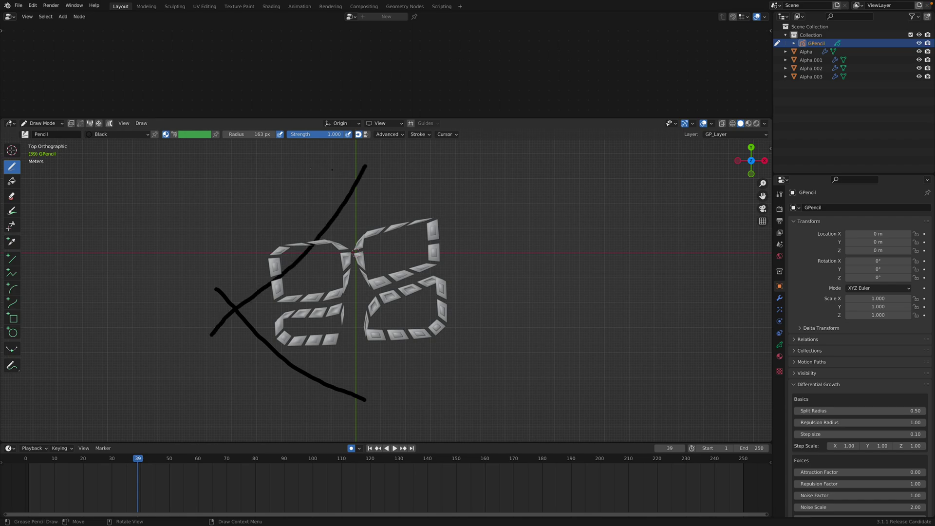
pyautogui.moveTo(300, 166); pyautogui.dragTo(544, 267)
pyautogui.moveTo(491, 207); pyautogui.dragTo(495, 308)
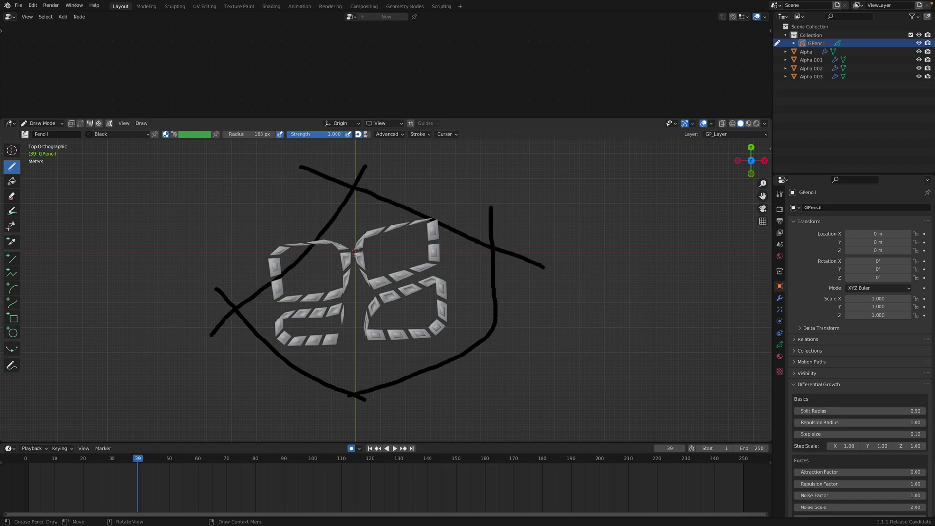
pyautogui.moveTo(253, 242); pyautogui.dragTo(524, 373)
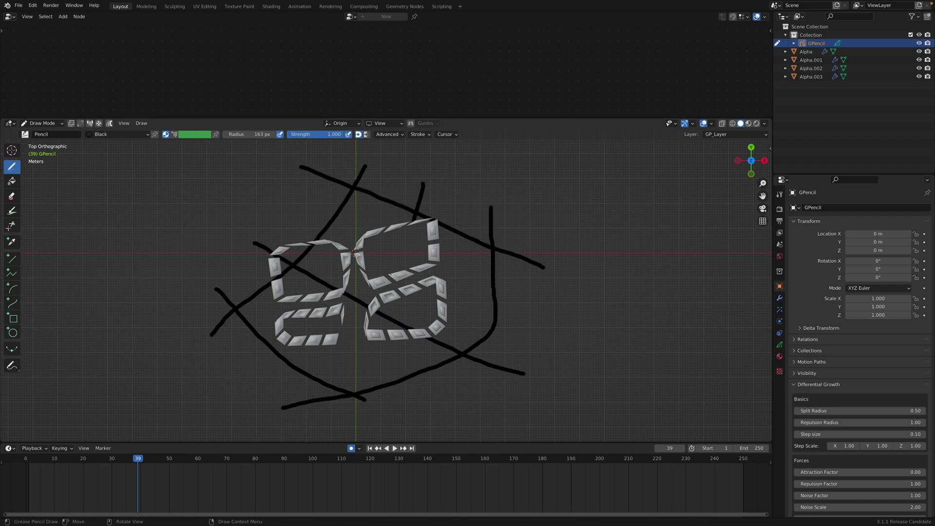
pyautogui.moveTo(414, 220); pyautogui.dragTo(222, 378)
pyautogui.moveTo(381, 260); pyautogui.dragTo(529, 305)
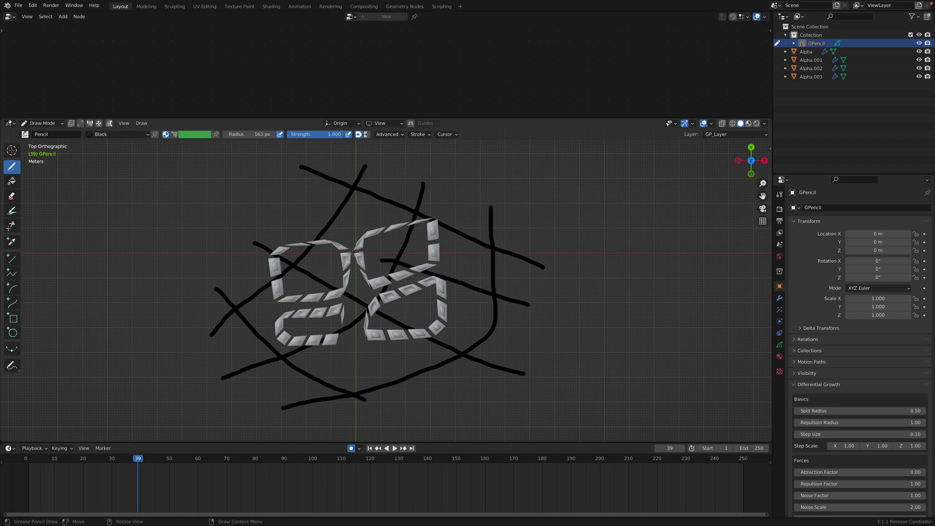
pyautogui.click(52, 126)
pyautogui.click(42, 138)
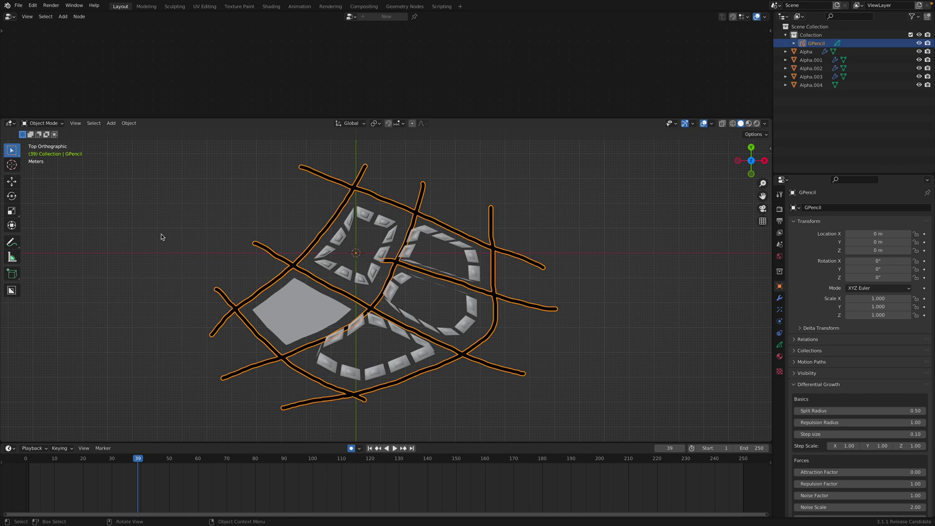
# Copy the modifiers of Alpha.003 to the plain new cell Alpha.004
pyautogui.click(343, 281)
pyautogui.moveTo(342, 281); pyautogui.dragTo(399, 282, button='middle')
pyautogui.keyDown('shift'); pyautogui.click(399, 282); pyautogui.keyUp('shift')
pyautogui.keyDown('shift'); pyautogui.click(419, 239); pyautogui.keyUp('shift')
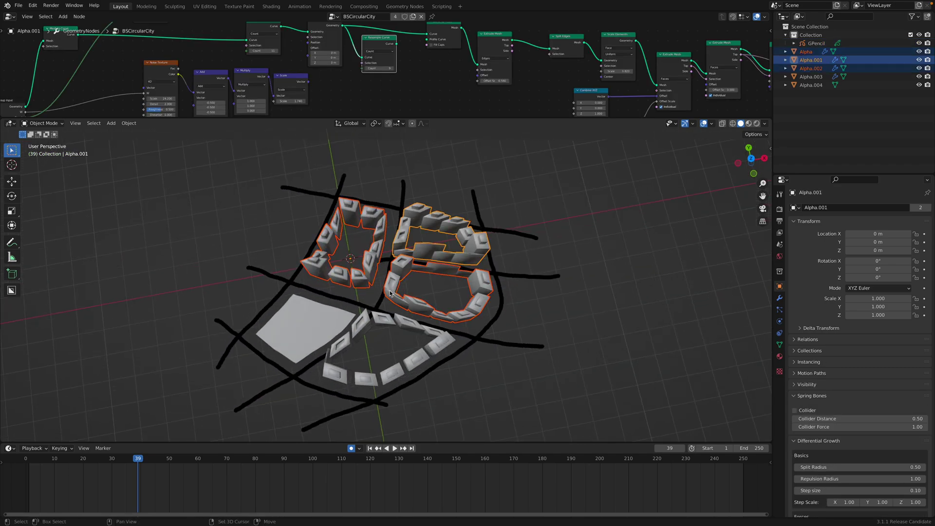
pyautogui.keyDown('shift'); pyautogui.click(378, 319); pyautogui.keyUp('shift')
pyautogui.click(318, 322)
pyautogui.moveTo(318, 322); pyautogui.dragTo(340, 325, button='middle')
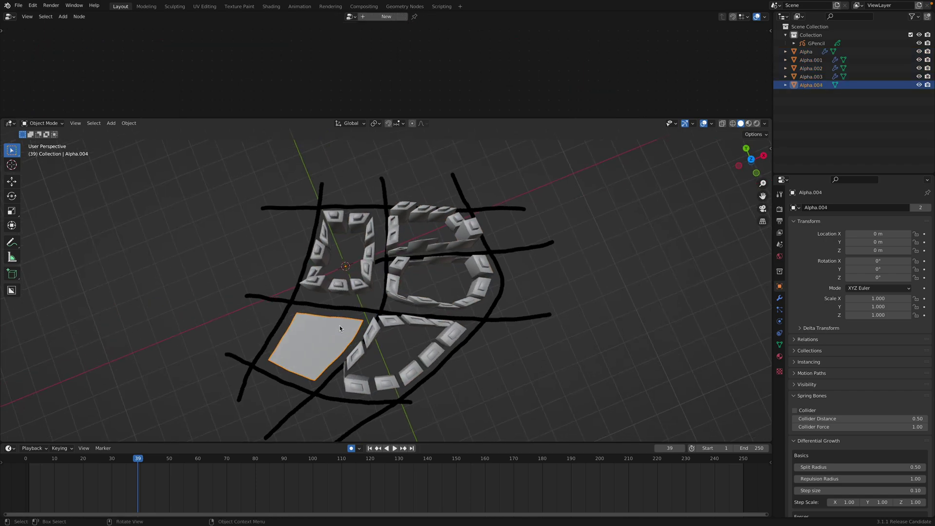
pyautogui.hotkey('ctrl', 'l')
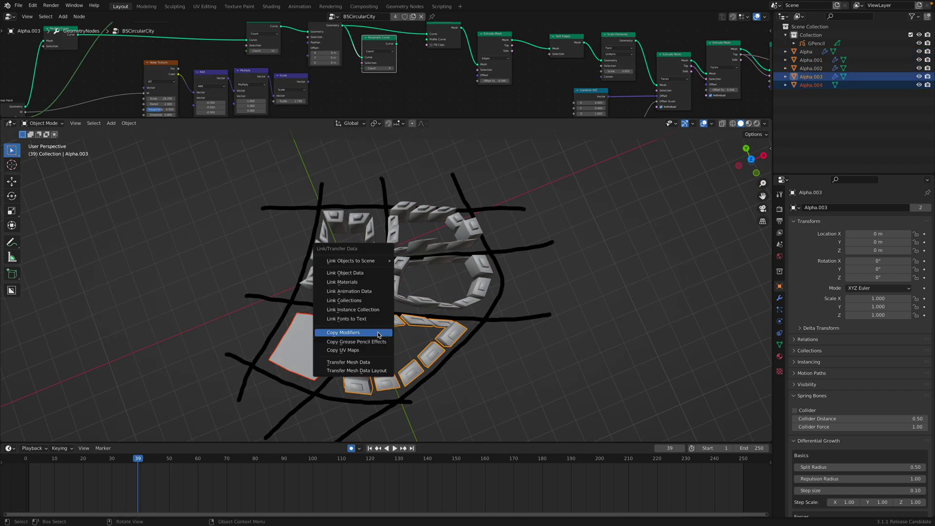
pyautogui.click(378, 335)
pyautogui.click(339, 326)
# Select all five Alpha cells and set their origins to the centres of their own shapes
pyautogui.click(351, 322)
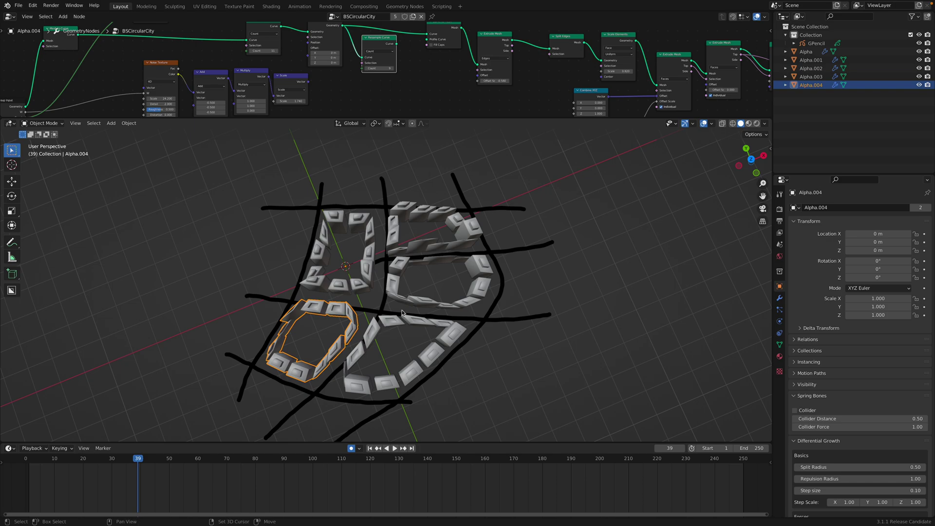
pyautogui.keyDown('shift'); pyautogui.click(389, 320); pyautogui.keyUp('shift')
pyautogui.keyDown('shift'); pyautogui.click(408, 296); pyautogui.keyUp('shift')
pyautogui.keyDown('shift'); pyautogui.click(401, 237); pyautogui.keyUp('shift')
pyautogui.keyDown('shift'); pyautogui.click(374, 237); pyautogui.keyUp('shift')
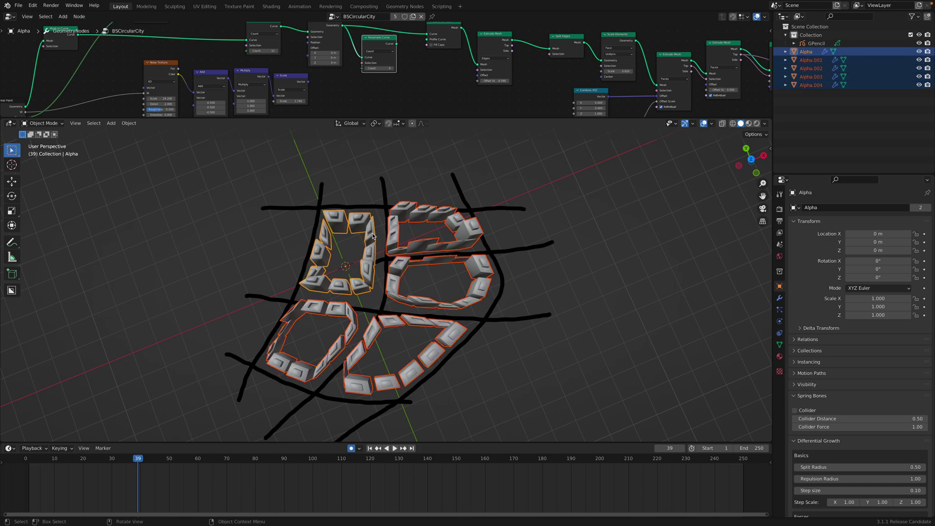
pyautogui.rightClick(374, 237)
pyautogui.moveTo(374, 235)
pyautogui.click(411, 243)
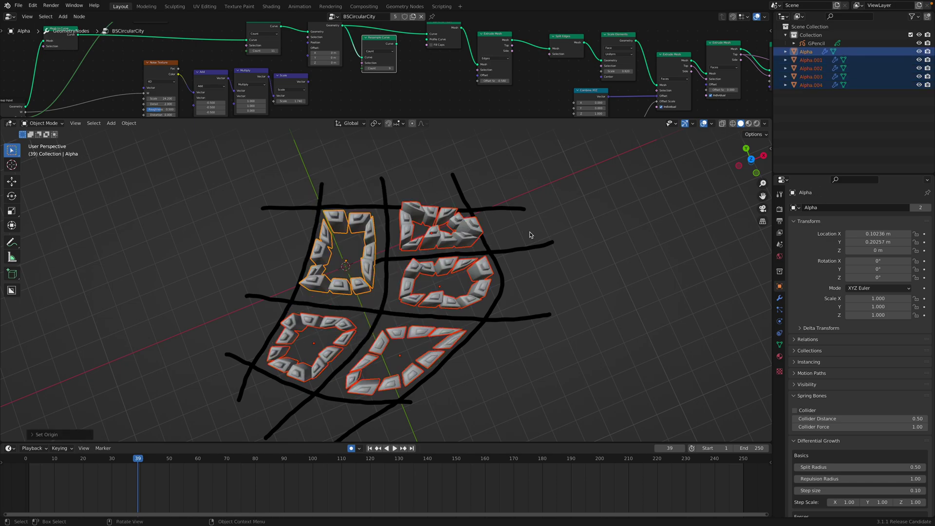
# Orbit to a low view and vary the building settings of individual cells in their GeometryNodes modifiers
pyautogui.click(529, 235)
pyautogui.moveTo(495, 243); pyautogui.dragTo(522, 256, button='middle')
pyautogui.click(424, 216)
pyautogui.moveTo(429, 275); pyautogui.dragTo(493, 213, button='middle')
pyautogui.click(466, 204)
pyautogui.click(349, 206)
pyautogui.moveTo(349, 206); pyautogui.dragTo(364, 258, button='middle')
pyautogui.scroll(1, 358, 256)
pyautogui.click(779, 298)
pyautogui.moveTo(589, 274)
pyautogui.mouseDown(button='middle')
pyautogui.moveTo(579, 287)
pyautogui.moveTo(599, 286)
pyautogui.mouseUp(button='middle')
pyautogui.moveTo(887, 276); pyautogui.dragTo(857, 255)
pyautogui.click(370, 215)
# Set W to 12.454 in the GeometryNodes modifier of Alpha.003
pyautogui.click(482, 227)
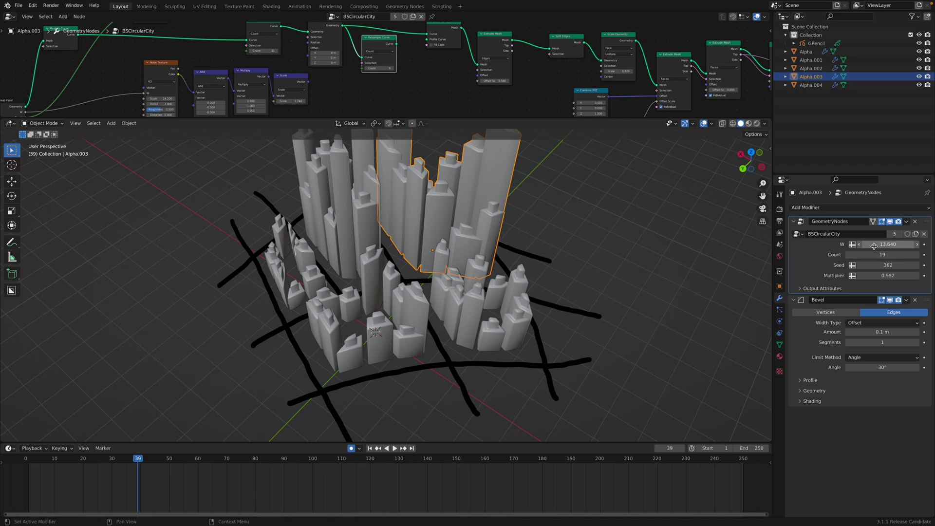
pyautogui.moveTo(629, 275); pyautogui.dragTo(551, 289, button='middle')
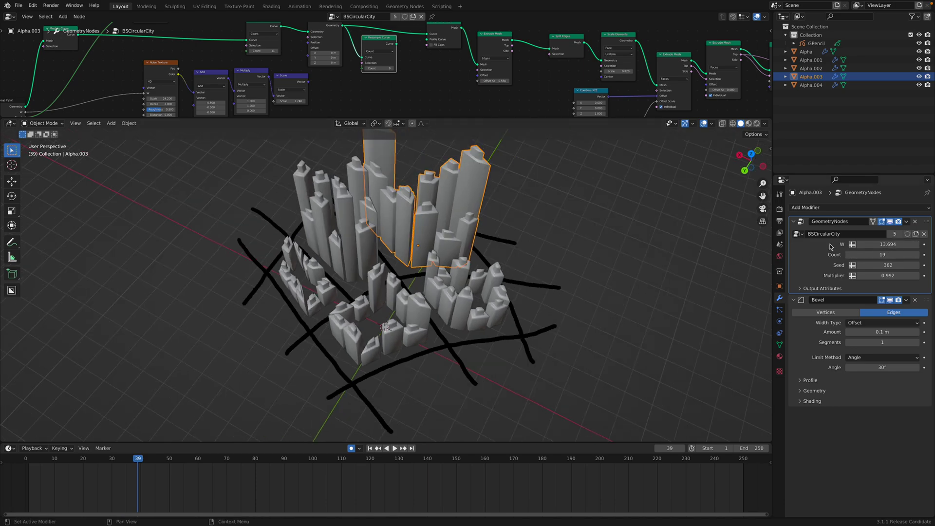
pyautogui.scroll(-1, 431, 260)
pyautogui.moveTo(431, 260); pyautogui.dragTo(478, 261, button='middle')
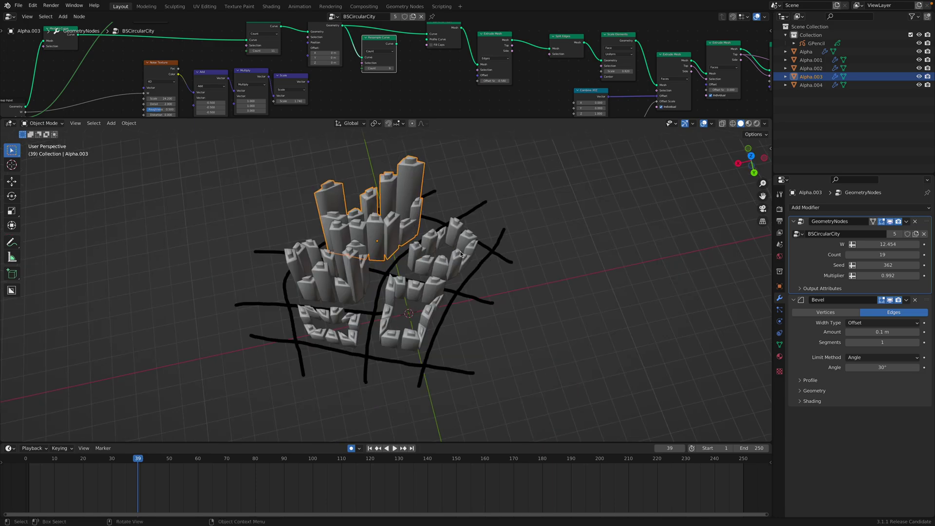
# Adjust the building settings of Alpha.004, and set the Multiplier of Alpha to 0.472
pyautogui.click(459, 251)
pyautogui.moveTo(877, 265)
pyautogui.mouseDown()
pyautogui.moveTo(896, 265)
pyautogui.moveTo(879, 265)
pyautogui.moveTo(900, 276)
pyautogui.moveTo(864, 275)
pyautogui.moveTo(901, 265)
pyautogui.moveTo(879, 275)
pyautogui.moveTo(892, 275)
pyautogui.mouseUp()
pyautogui.click(449, 295)
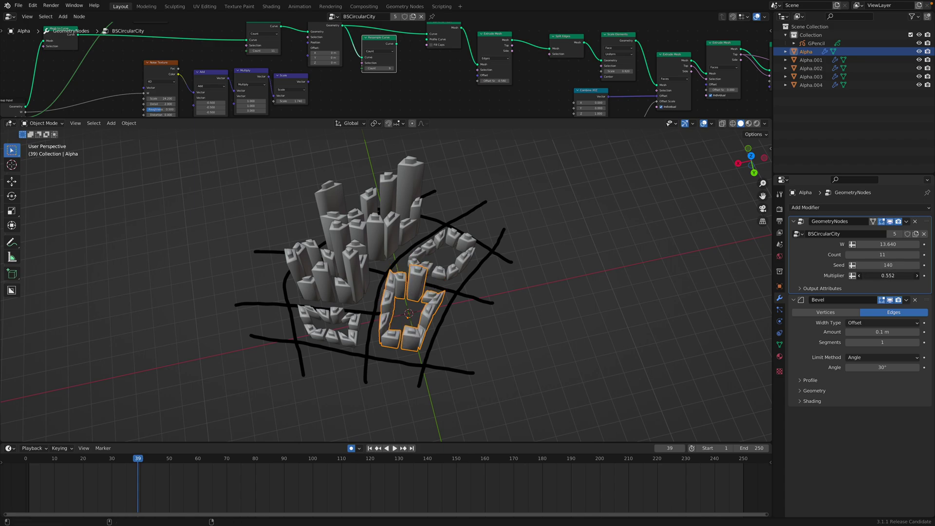
pyautogui.moveTo(530, 293); pyautogui.dragTo(549, 292, button='middle')
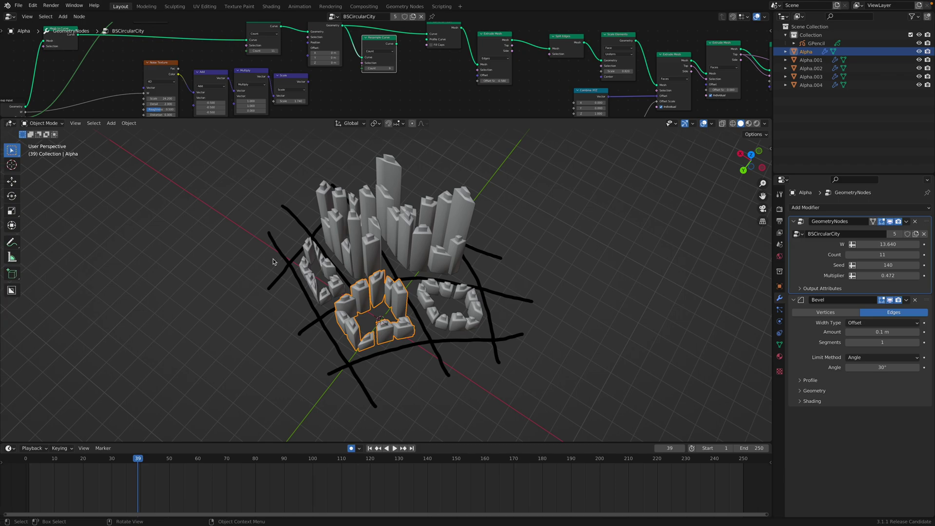
# Examine the generated city from above, from low angles and close up to judge the building blocks and streets
pyautogui.scroll(-5, 413, 286)
pyautogui.moveTo(413, 286); pyautogui.dragTo(395, 290, button='middle')
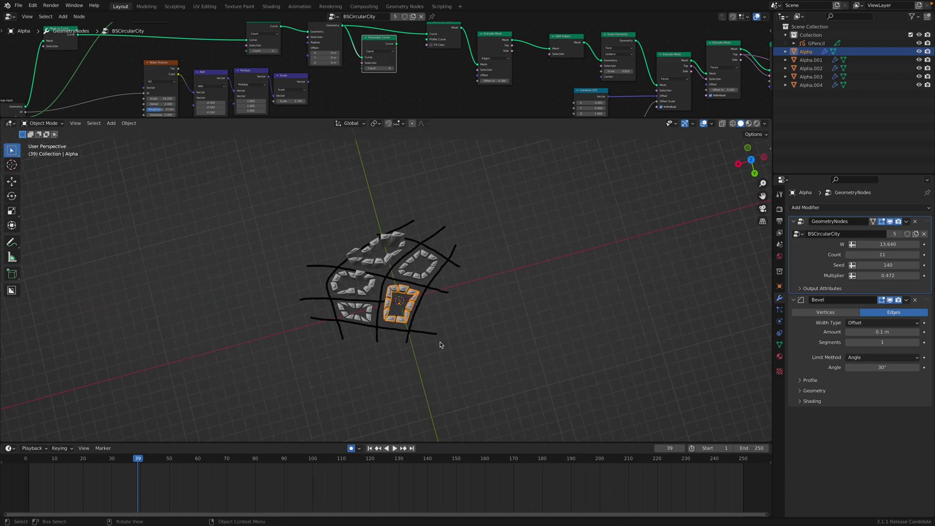
pyautogui.moveTo(457, 272); pyautogui.dragTo(479, 214, button='middle')
pyautogui.moveTo(378, 295); pyautogui.dragTo(416, 275, button='middle')
pyautogui.moveTo(326, 287); pyautogui.dragTo(419, 321, button='middle')
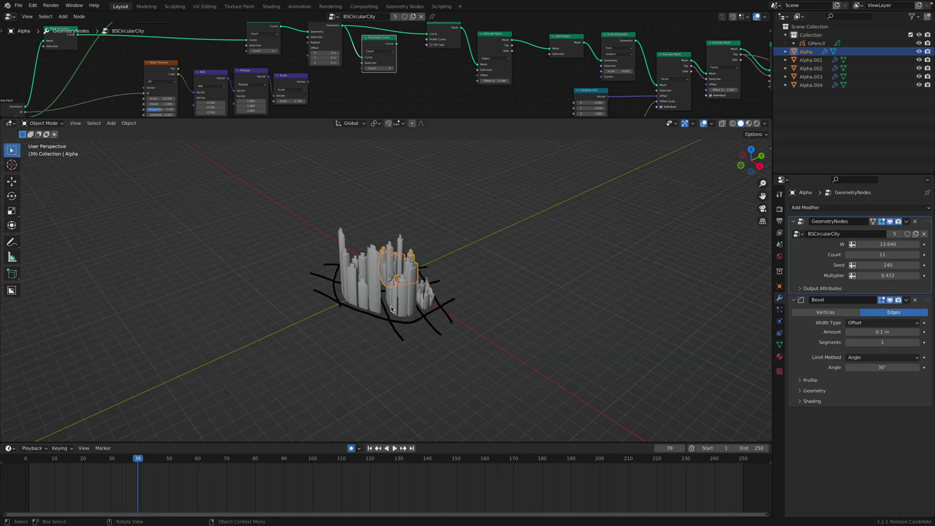
pyautogui.scroll(3, 478, 328)
pyautogui.scroll(2, 478, 331)
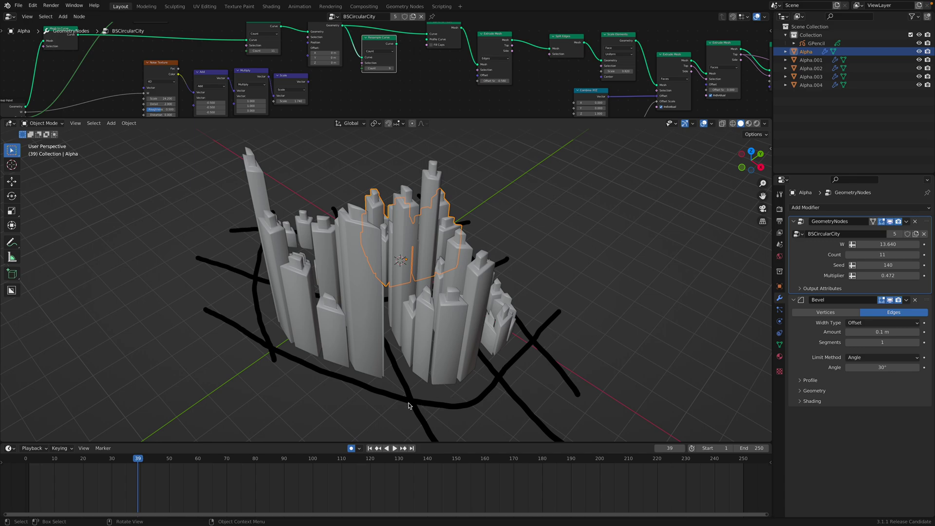
pyautogui.moveTo(284, 357)
pyautogui.mouseDown(button='middle')
pyautogui.moveTo(419, 375)
pyautogui.moveTo(569, 377)
pyautogui.mouseUp(button='middle')
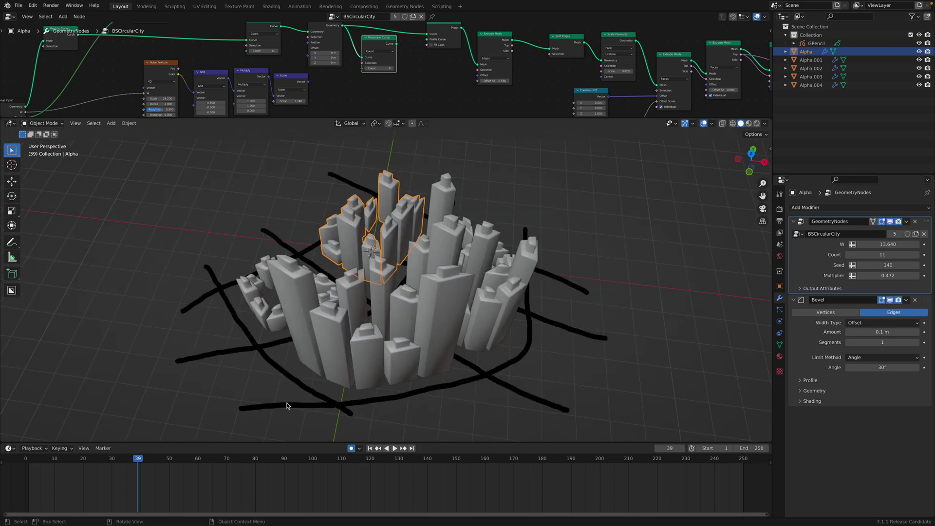
pyautogui.moveTo(271, 385); pyautogui.dragTo(312, 408, button='middle')
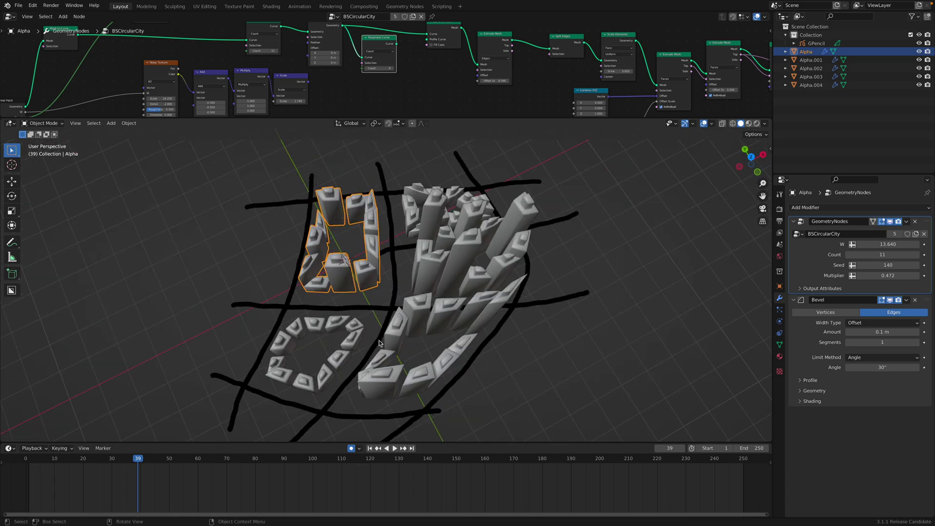
pyautogui.scroll(6, 379, 343)
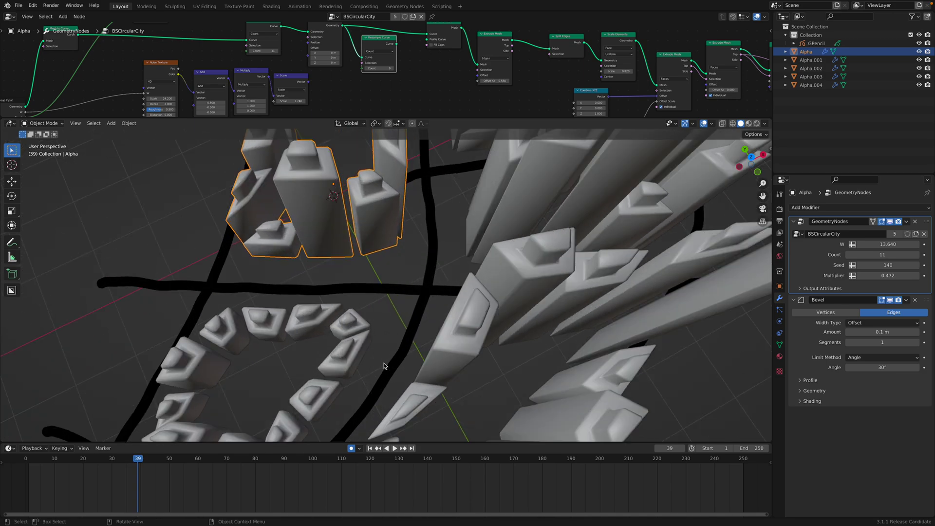
pyautogui.moveTo(275, 354); pyautogui.dragTo(312, 357, button='middle')
pyautogui.moveTo(319, 418)
pyautogui.mouseDown(button='middle')
pyautogui.moveTo(305, 387)
pyautogui.moveTo(331, 361)
pyautogui.moveTo(473, 256)
pyautogui.moveTo(456, 258)
pyautogui.moveTo(462, 284)
pyautogui.mouseUp(button='middle')
# Switch to the browser and look through the "barcelona city top view" image results, previewing several aerial photos as reference for the block layout
pyautogui.hotkey('ctrl', 'Right')
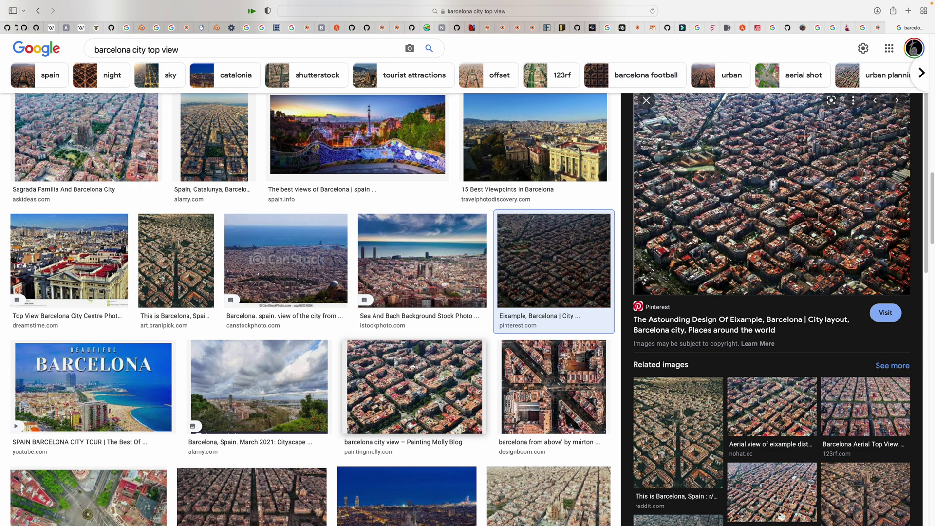
pyautogui.click(443, 385)
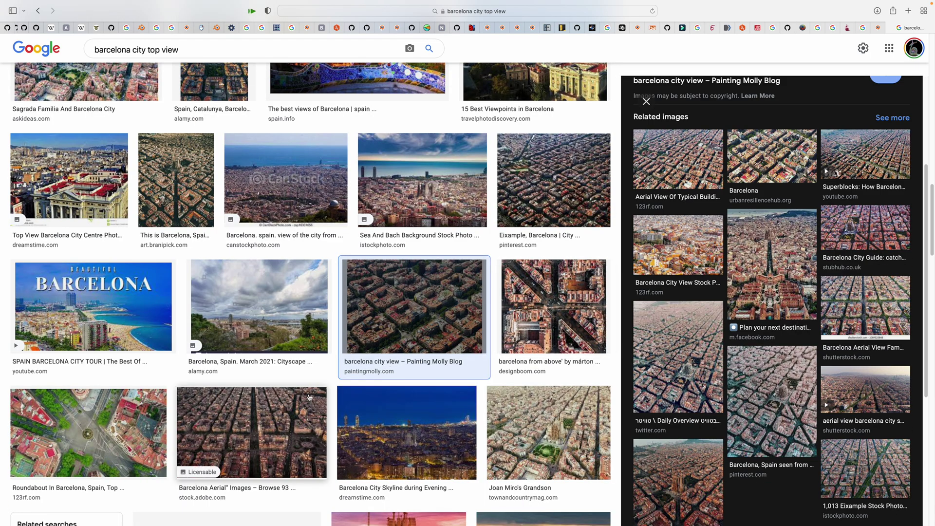
pyautogui.scroll(-2, 302, 394)
pyautogui.click(235, 335)
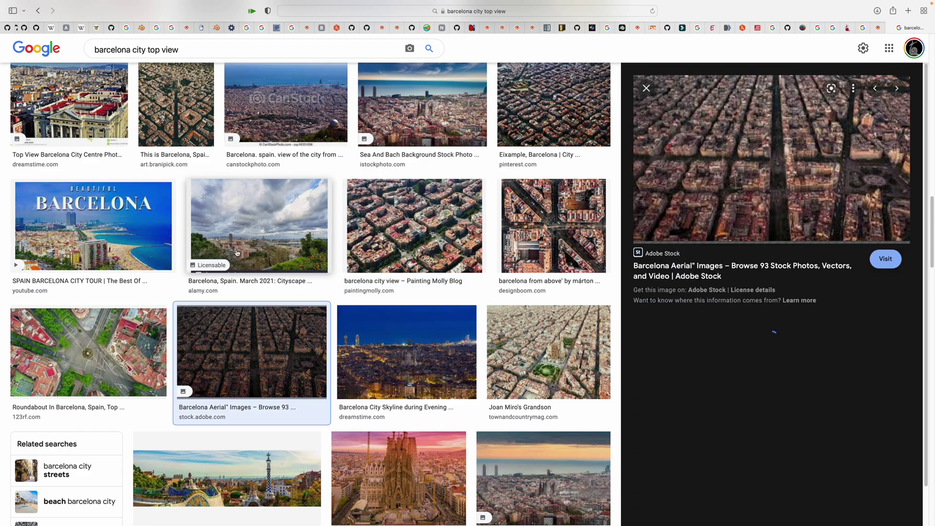
pyautogui.click(245, 277)
pyautogui.click(366, 331)
pyautogui.click(369, 235)
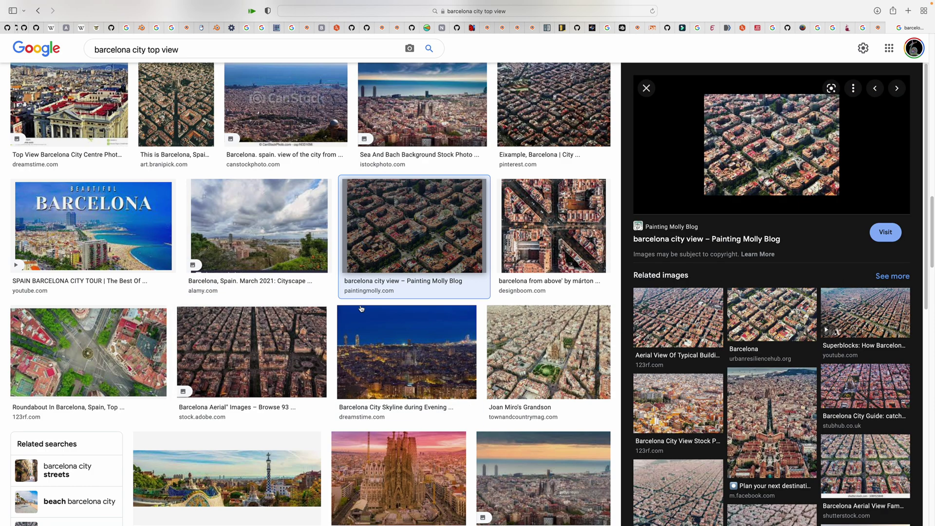
pyautogui.click(302, 361)
pyautogui.scroll(-2, 344, 389)
pyautogui.click(368, 382)
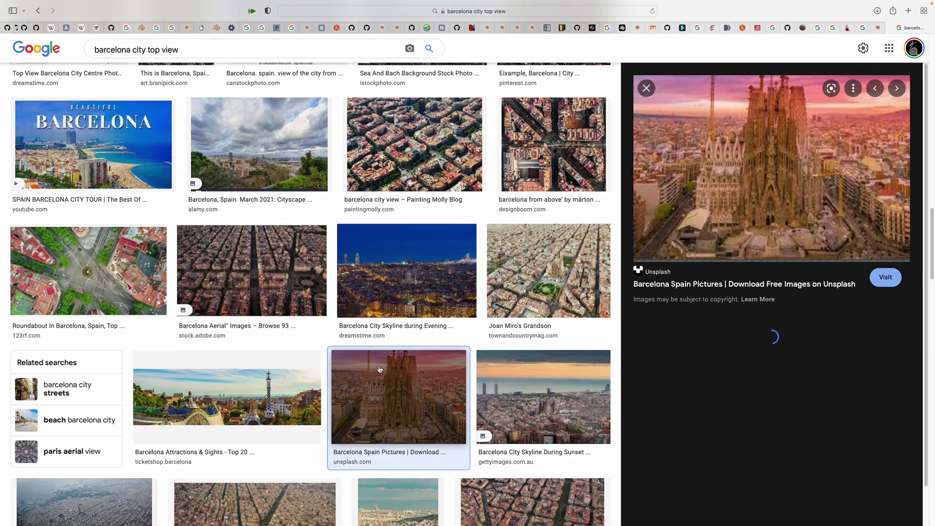
pyautogui.scroll(-2, 389, 341)
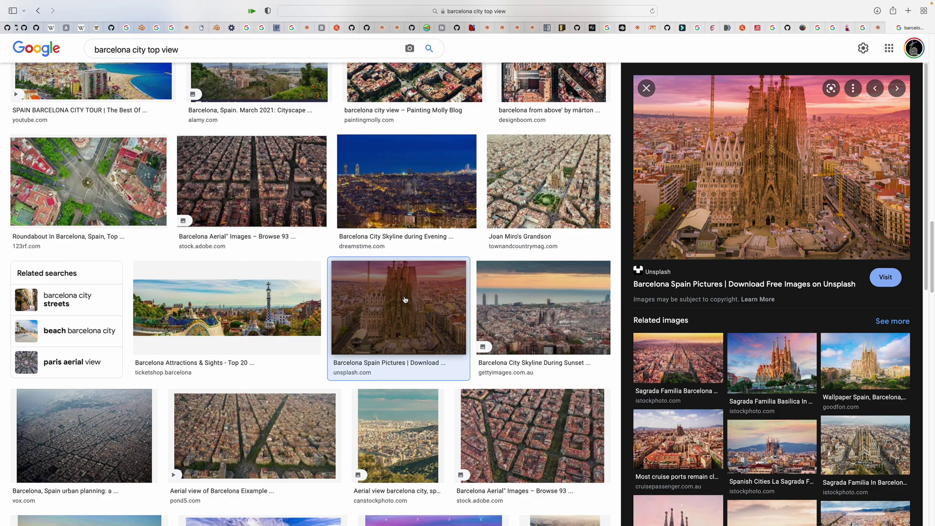
pyautogui.click(266, 299)
pyautogui.scroll(-2, 358, 382)
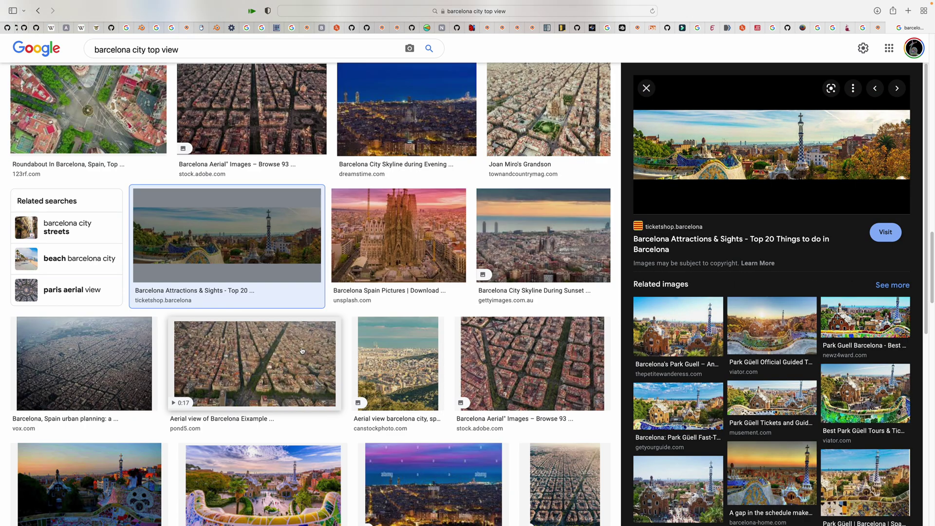
pyautogui.click(477, 363)
pyautogui.scroll(-2, 477, 362)
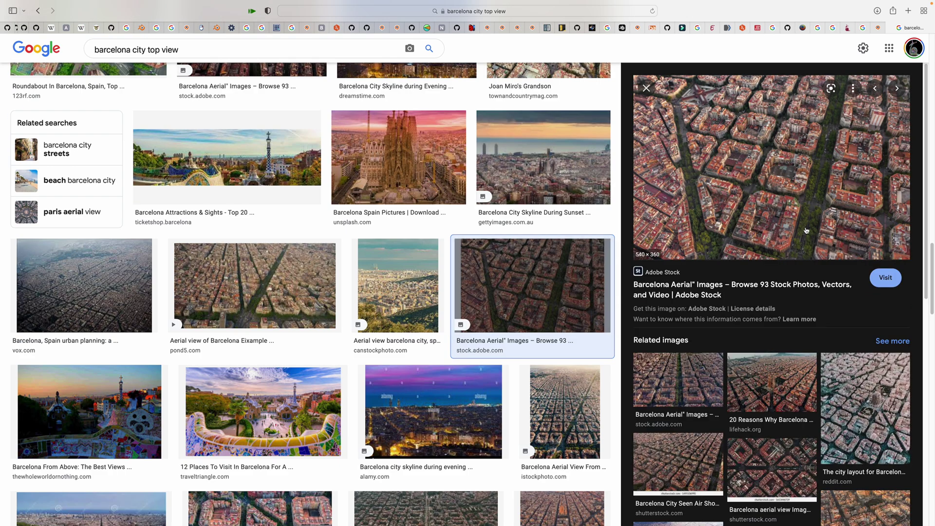
pyautogui.scroll(-2, 475, 361)
pyautogui.scroll(-3, 475, 361)
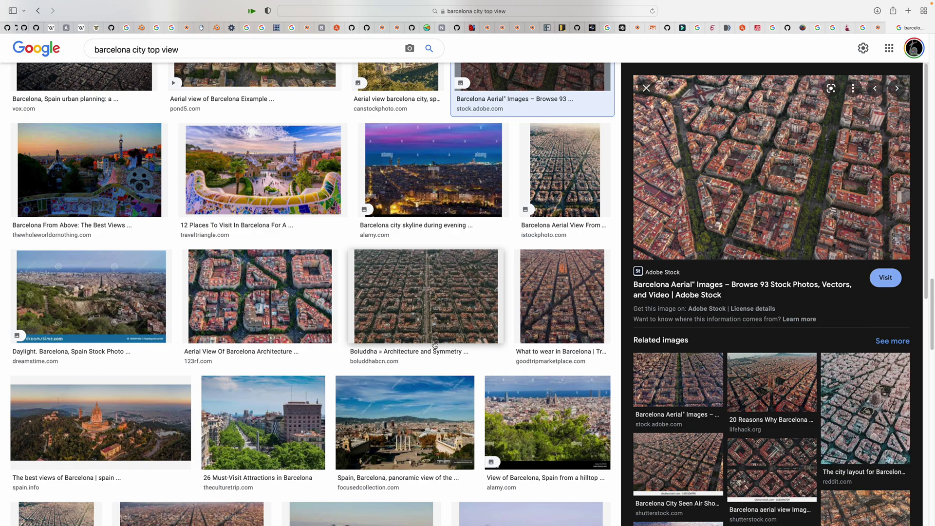
pyautogui.hotkey('ctrl', 'Left')
pyautogui.hotkey('ctrl', 'Right')
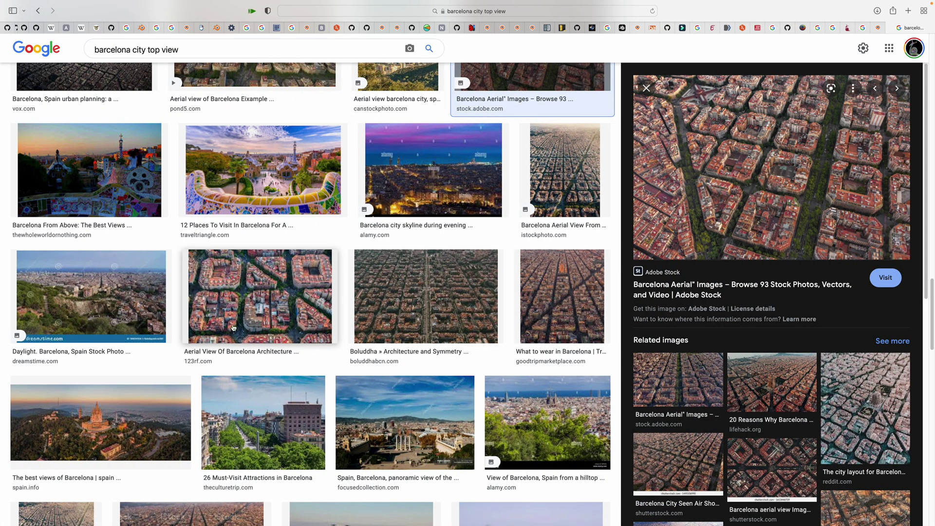
# Switch back to Blender, deselect the cells, and view the city from a low angle with the whole BSCircularCity node tree
pyautogui.hotkey('ctrl', 'Left')
pyautogui.moveTo(445, 295); pyautogui.dragTo(480, 293, button='middle')
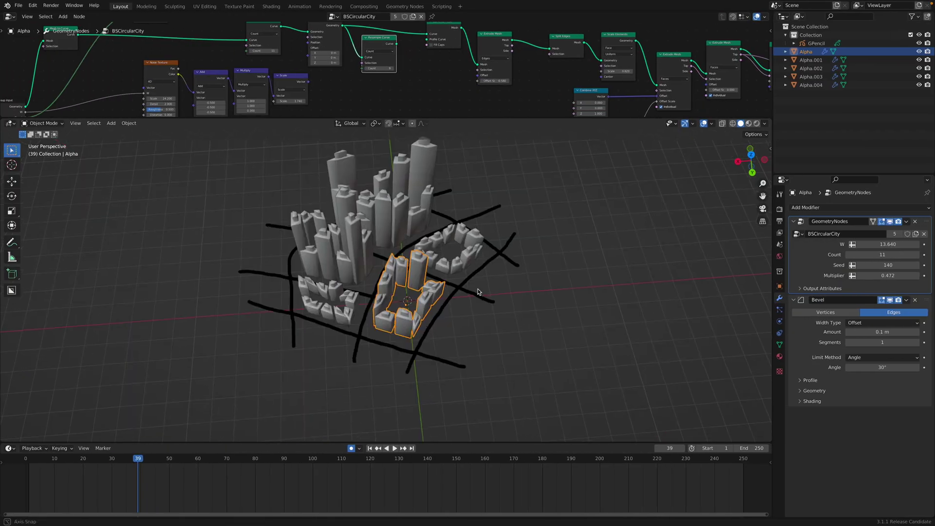
pyautogui.click(523, 247)
pyautogui.moveTo(522, 246); pyautogui.dragTo(480, 195, button='middle')
pyautogui.scroll(-6, 426, 73)
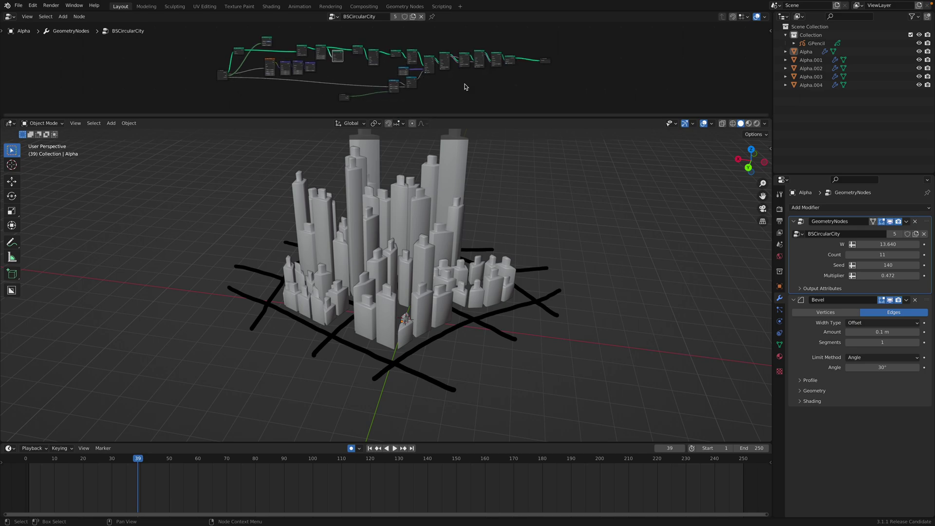